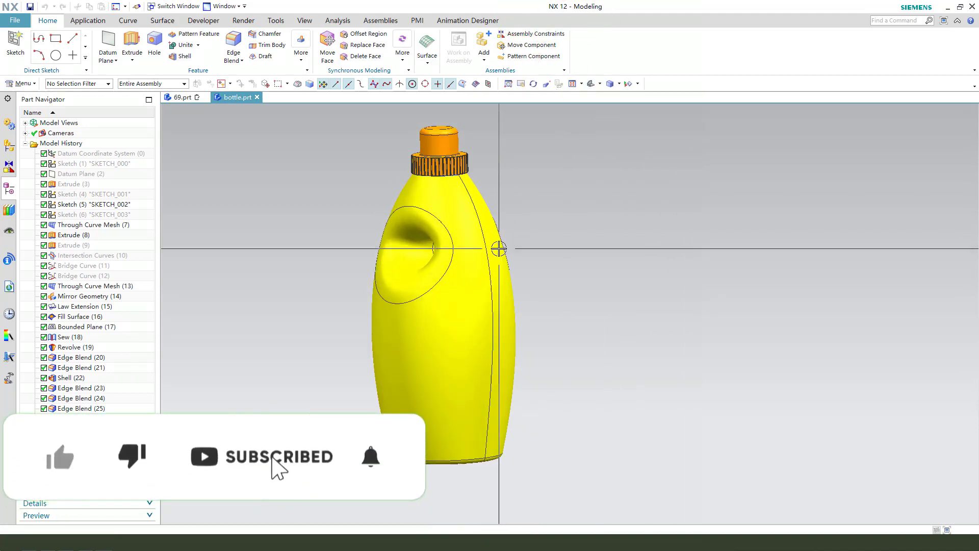
Orbit the finished yellow bottle model to view it from another side.
middle_drag(499, 247, 533, 311)
Switch to the empty 69.prt part and begin an extrude sketch on the YZ datum plane.
click(182, 97)
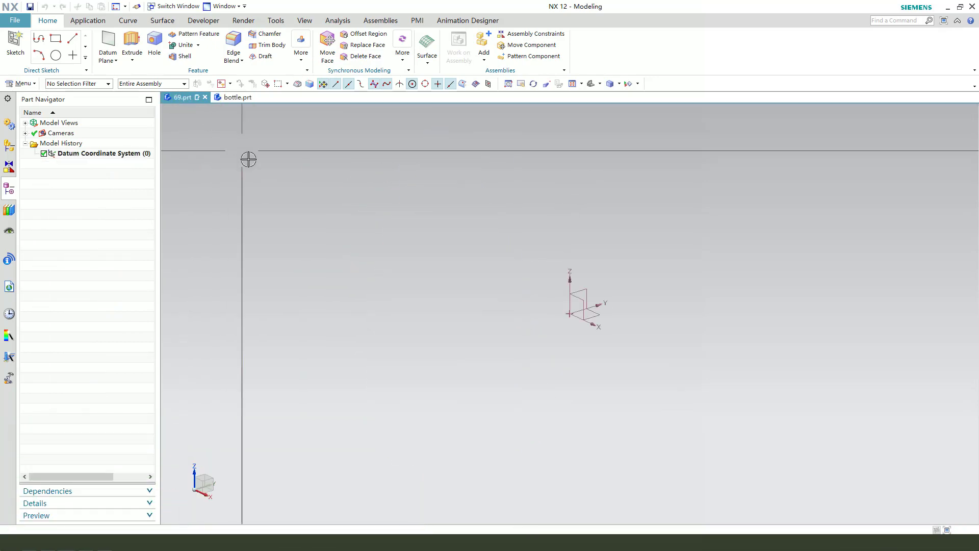
middle_drag(588, 372, 589, 343)
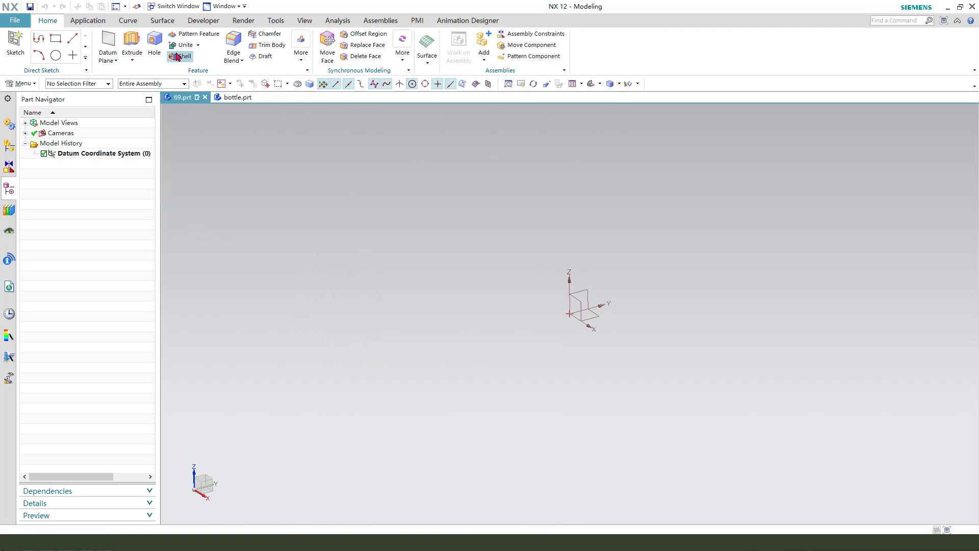
click(130, 43)
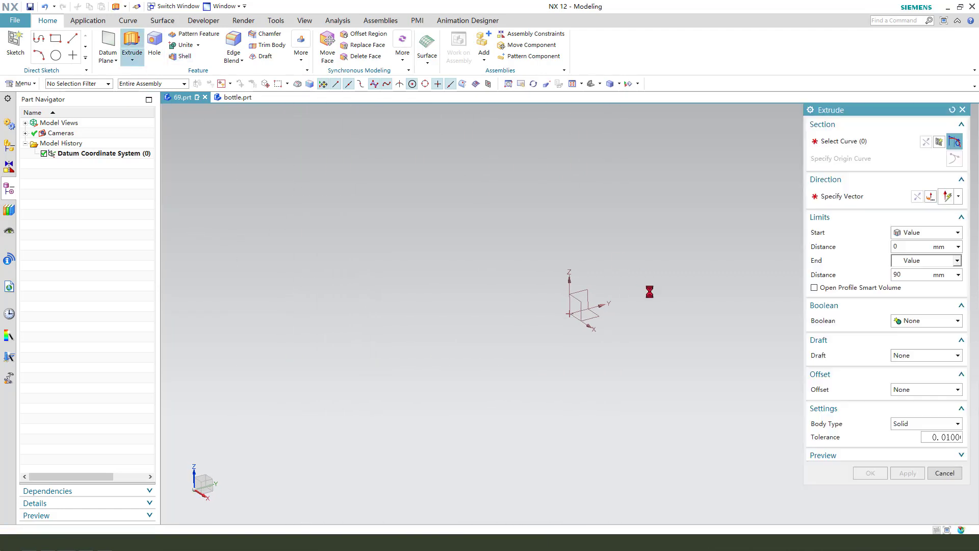
click(581, 301)
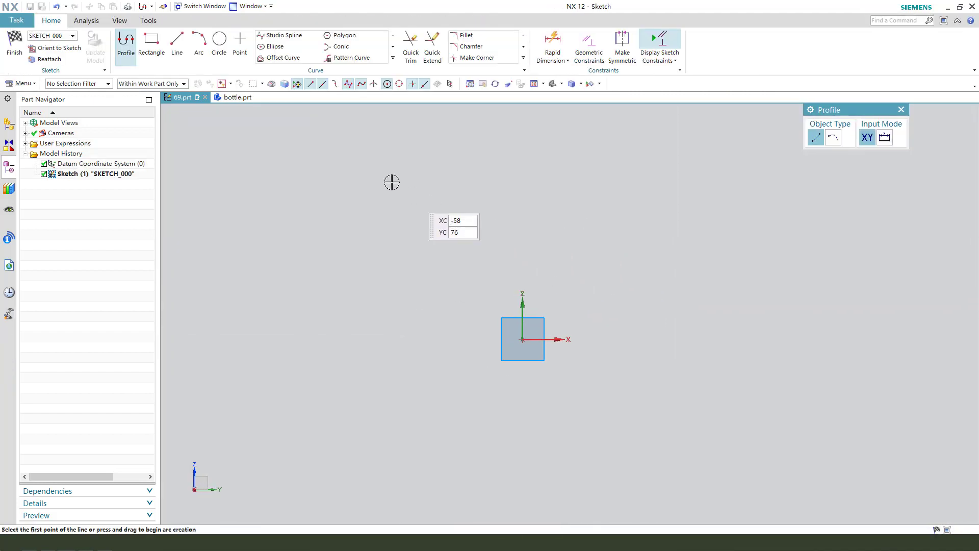
Draw a four-point Through Points studio spline curving from the top down toward the origin.
click(278, 41)
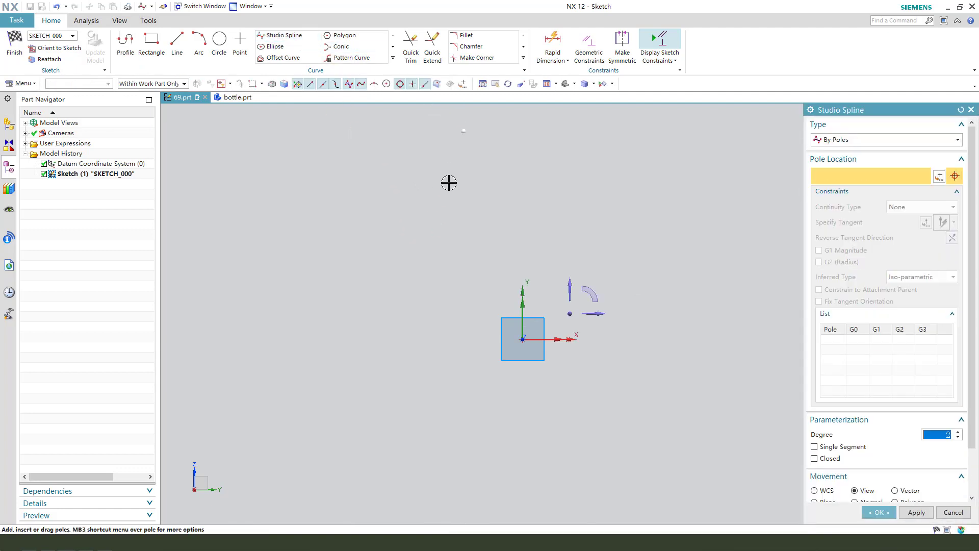
click(841, 140)
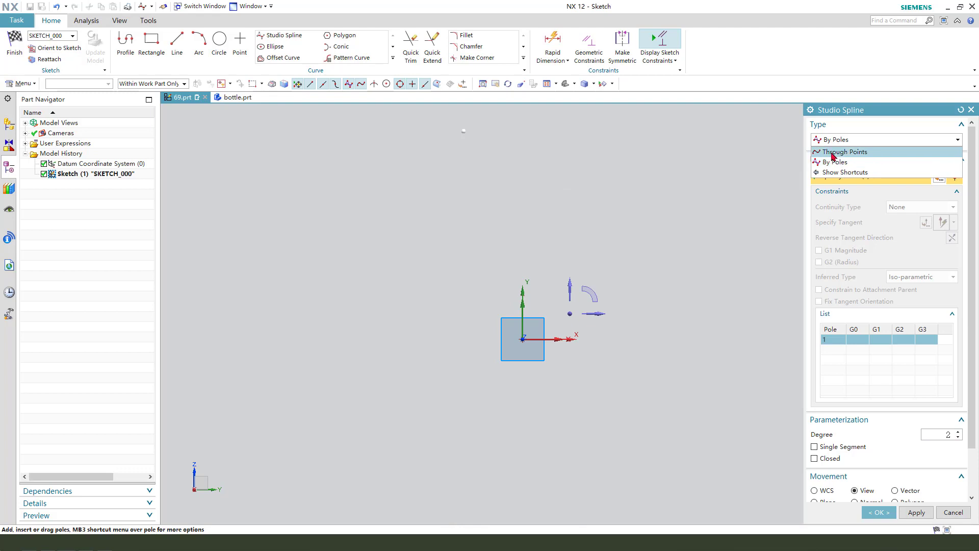
click(845, 152)
click(436, 194)
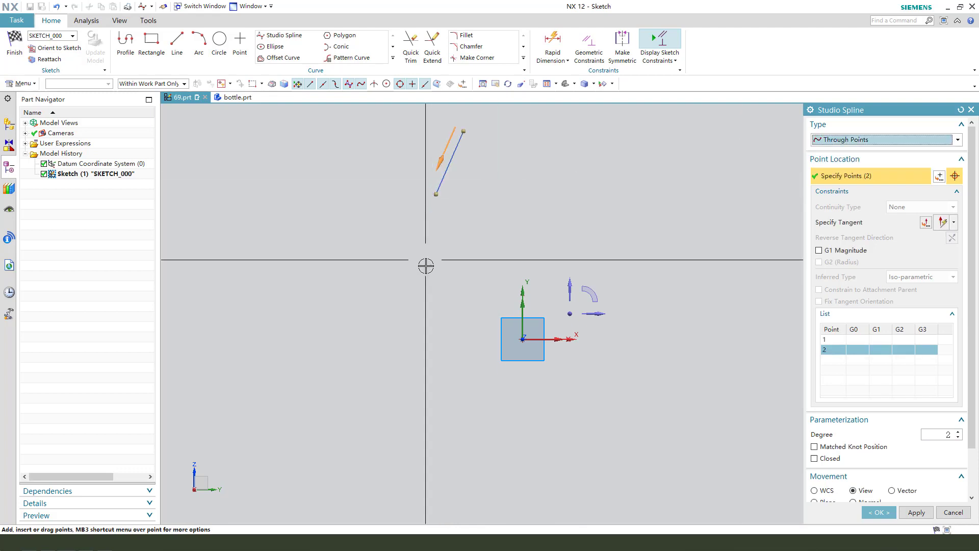
click(434, 288)
click(460, 323)
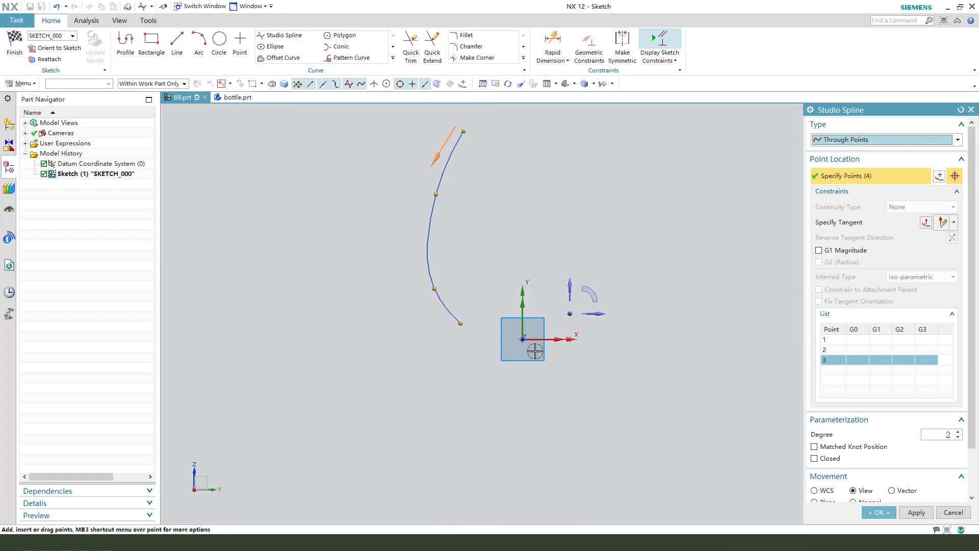
click(878, 512)
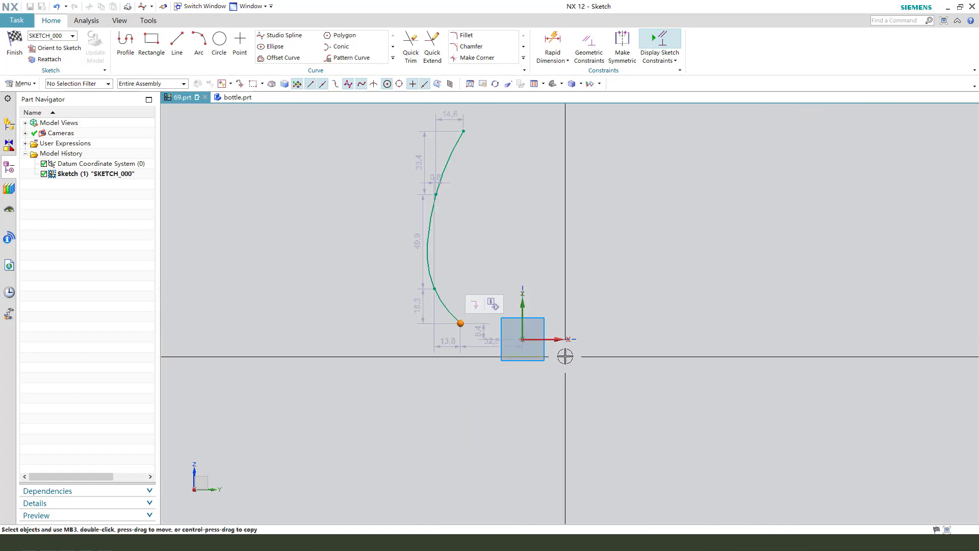
click(559, 339)
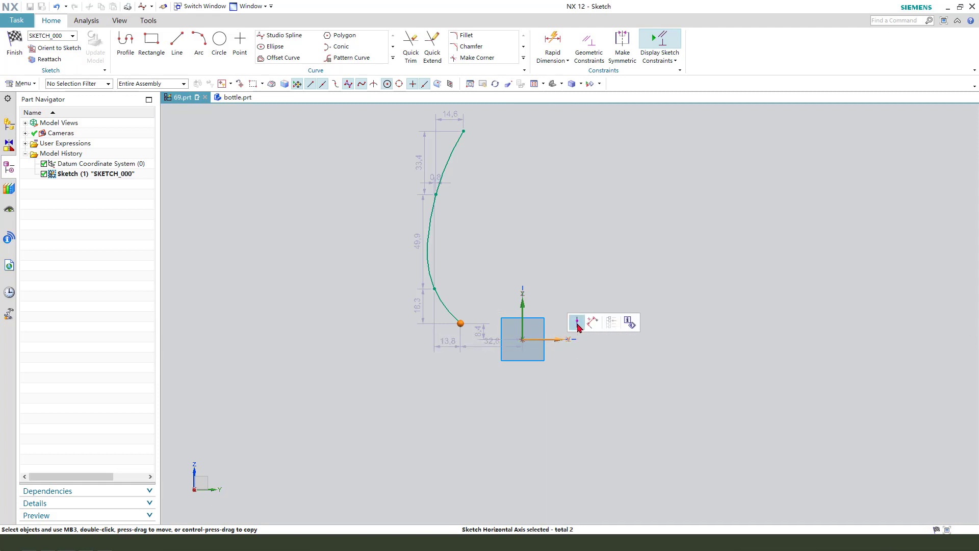
Put the spline's bottom end on the horizontal axis and set its offset to 34.
click(576, 321)
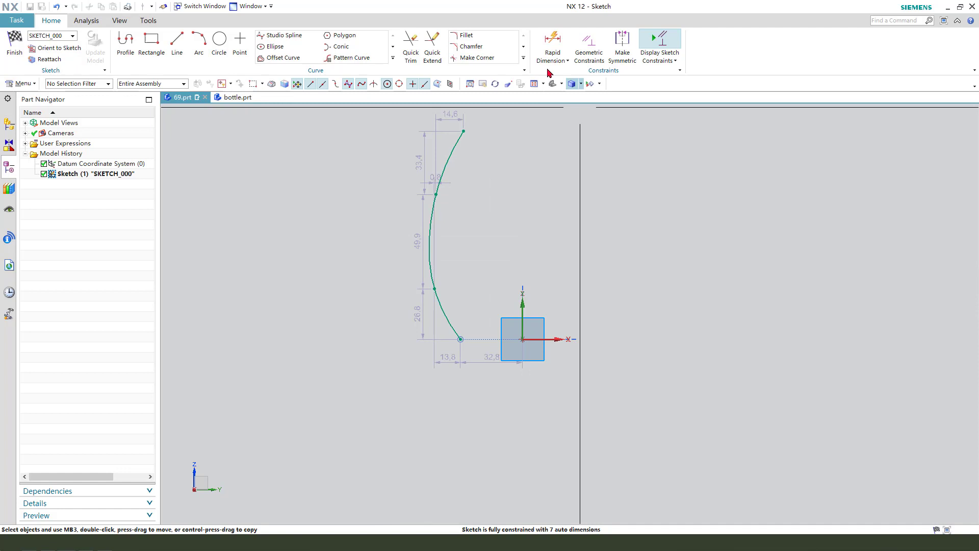
drag(494, 358, 495, 416)
double_click(495, 416)
text(34)
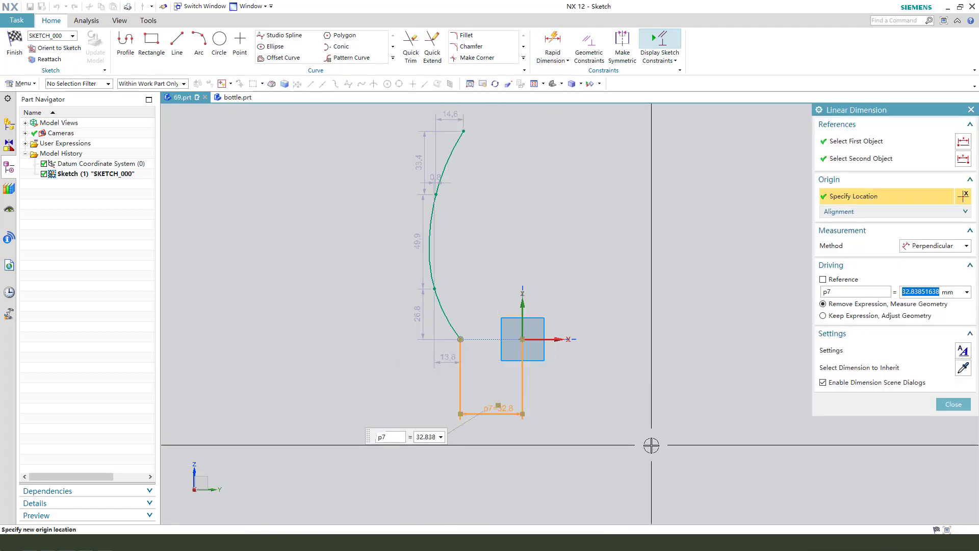
key(Return)
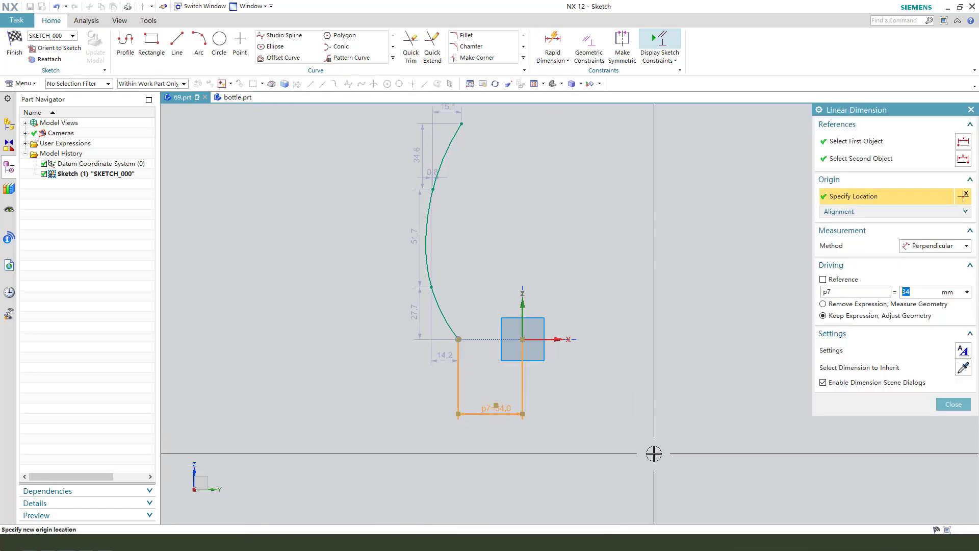
middle_click(656, 510)
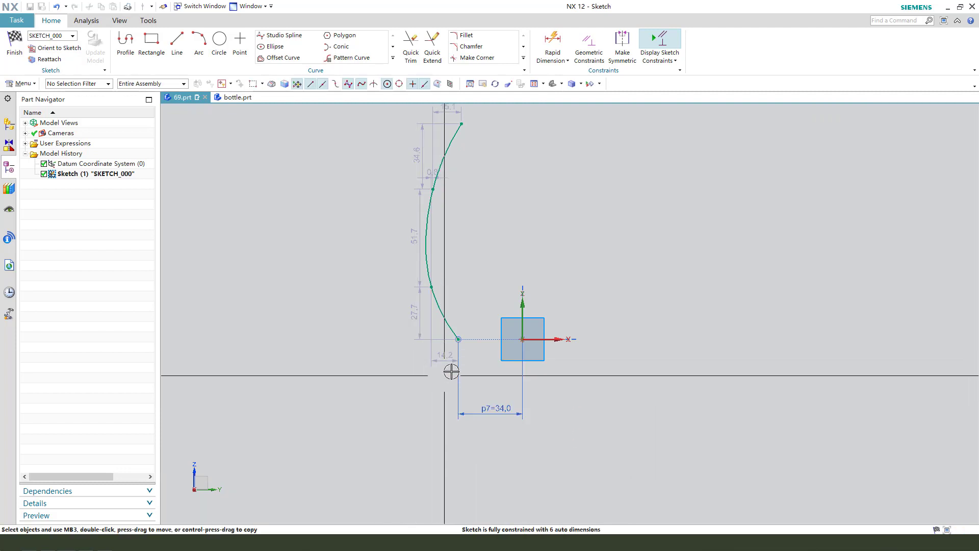
Set the spline's lower span height dimension to 50.
drag(415, 310, 378, 315)
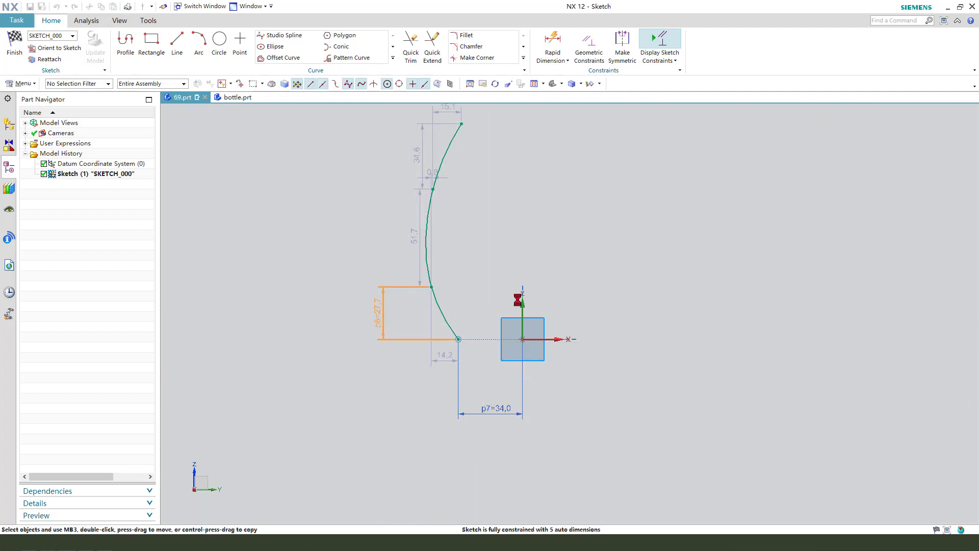
double_click(378, 312)
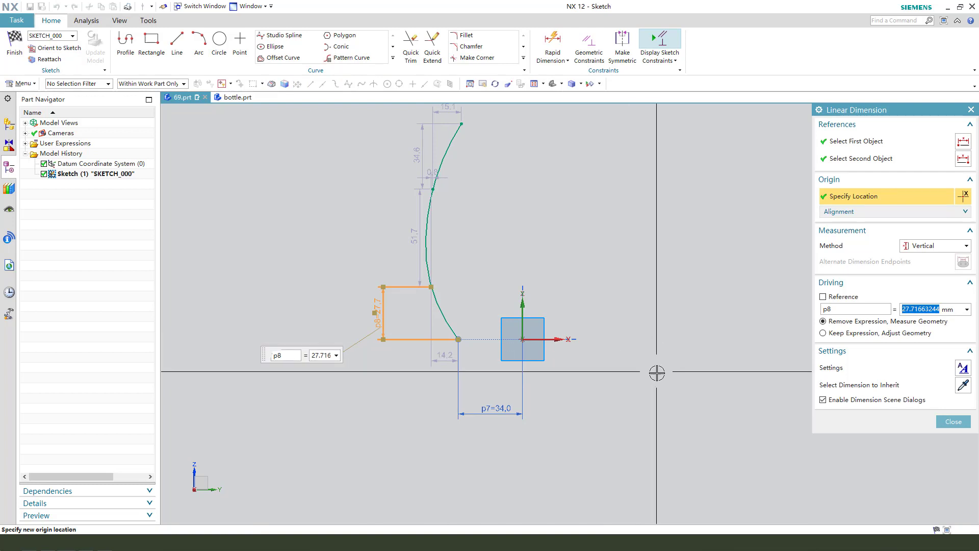
text(50)
key(Return)
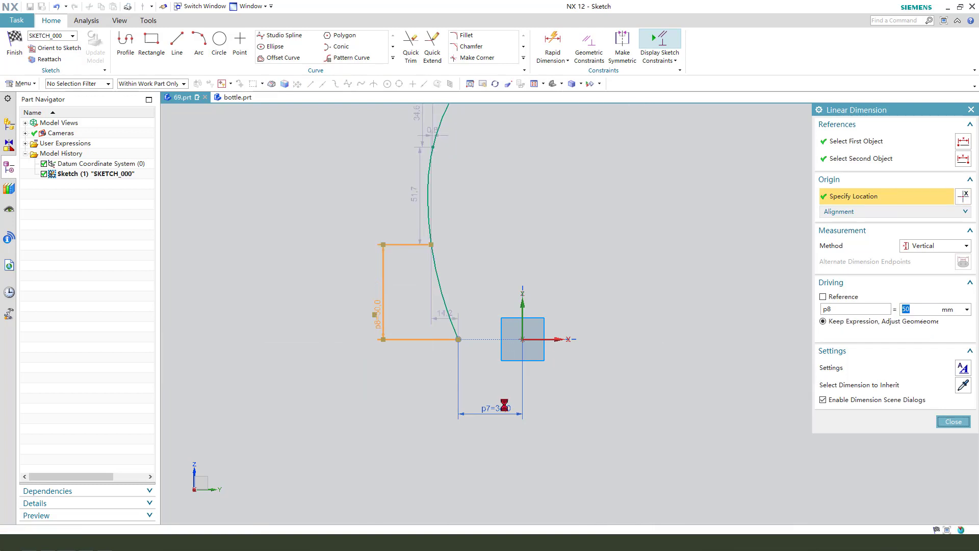
middle_click(503, 459)
Dimension the spline's overall height as 172 and its top end offset as 16.5.
click(553, 43)
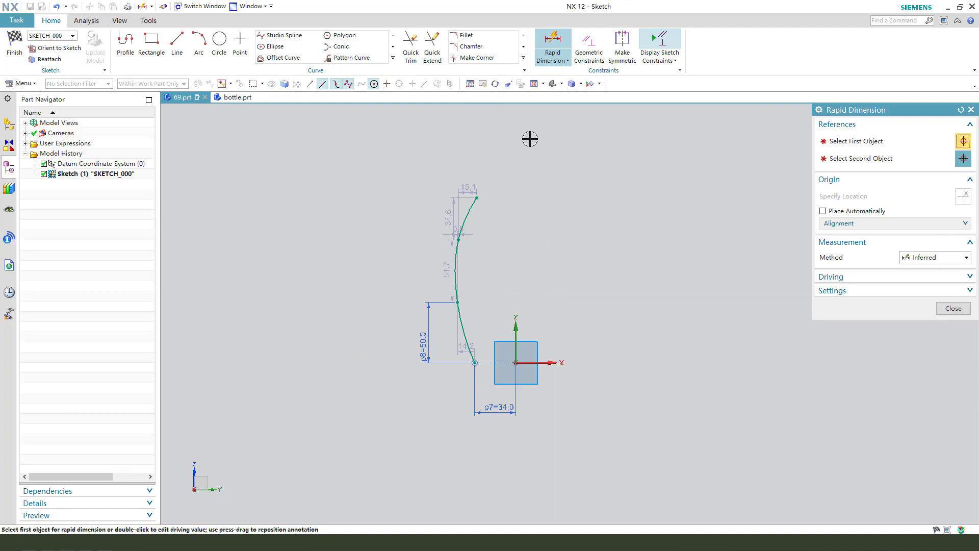
click(475, 198)
click(475, 363)
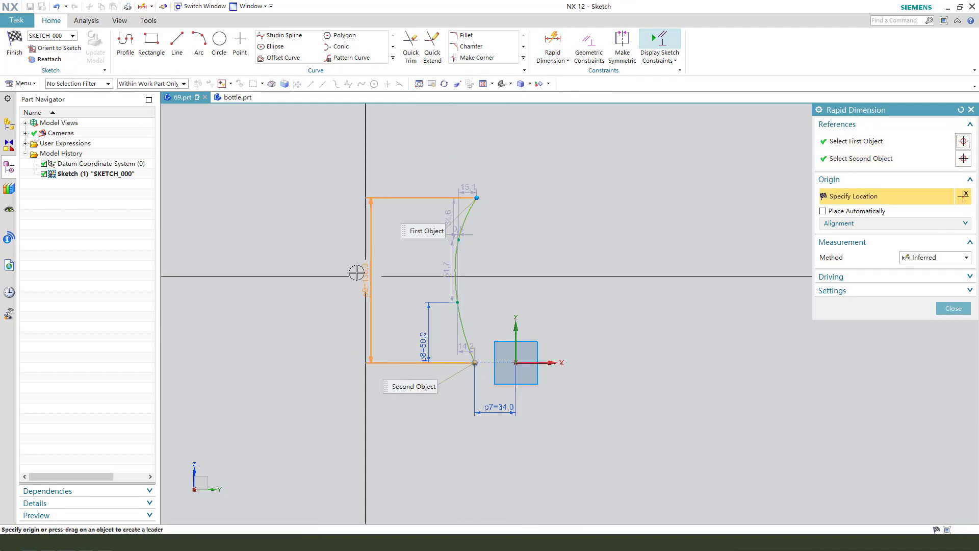
click(360, 276)
text(17)
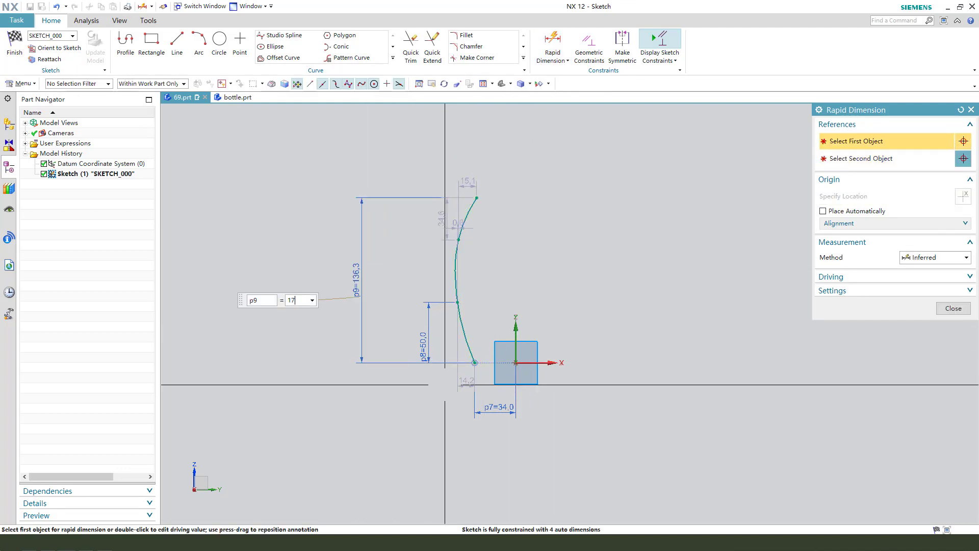
text(2)
key(Return)
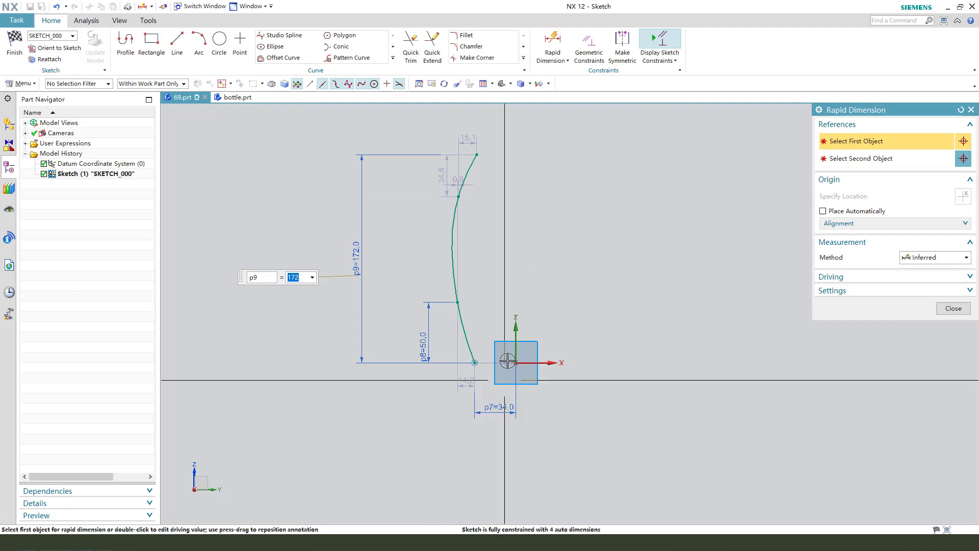
click(481, 154)
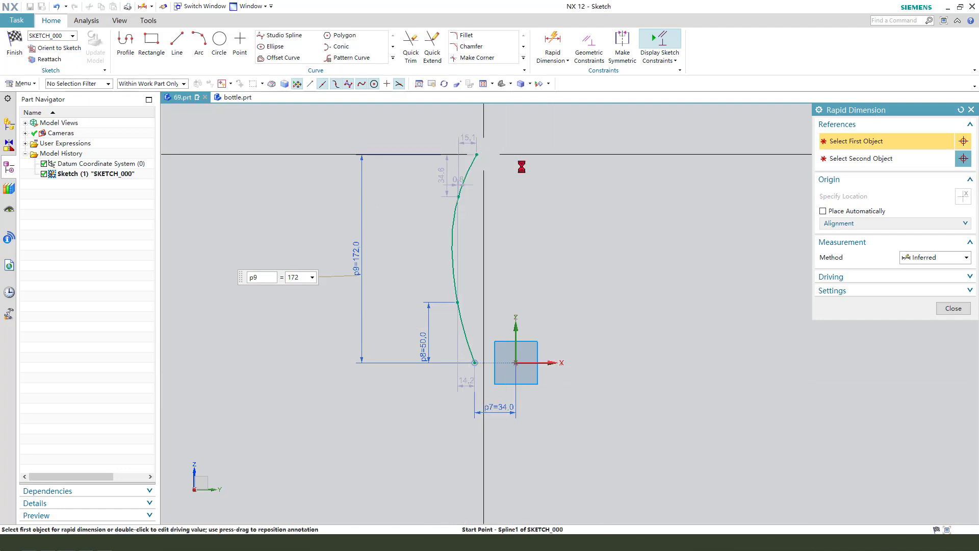
click(515, 327)
click(604, 173)
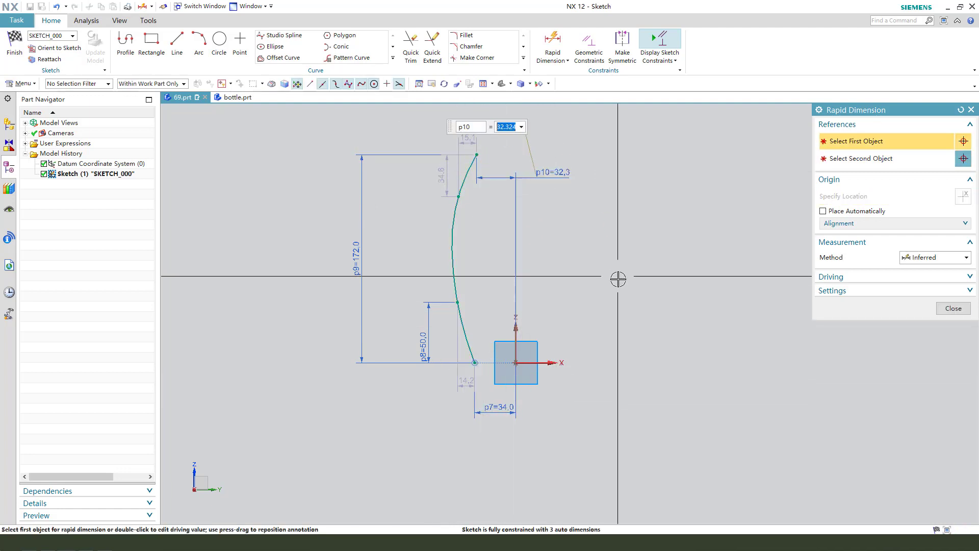
text(16,5)
key(Return)
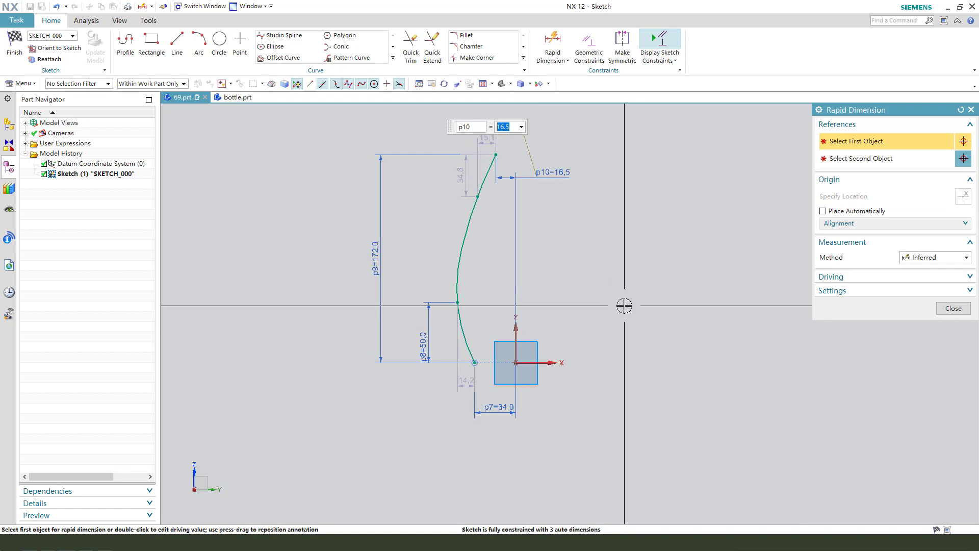
Dimension the offset between the top two spline points as 8.5 and the top segment height as 10.
click(478, 197)
click(498, 156)
click(487, 229)
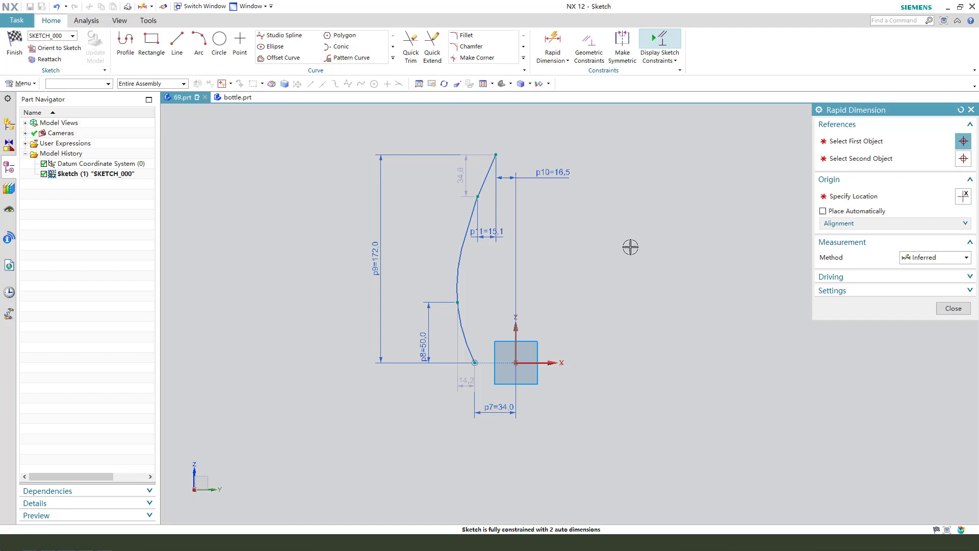
text(8)
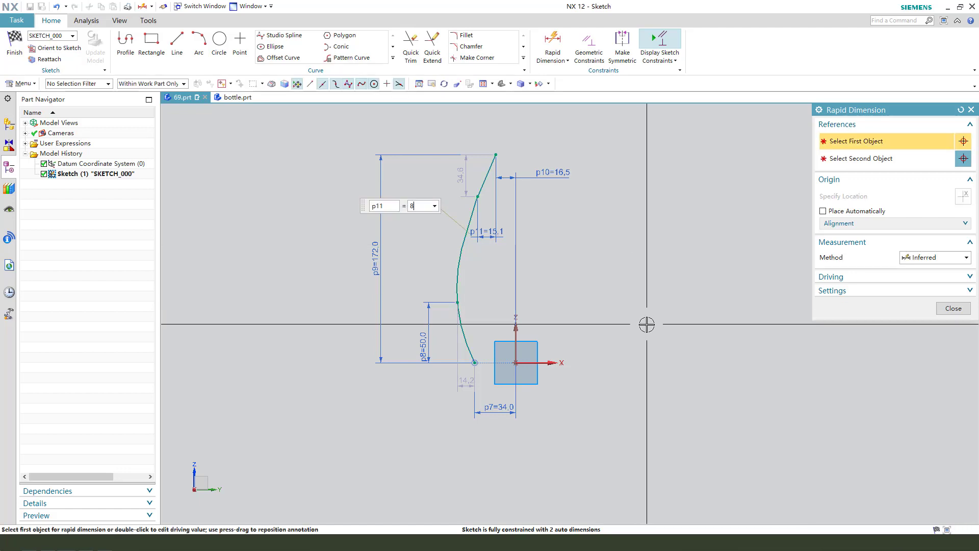
text(.5)
key(Return)
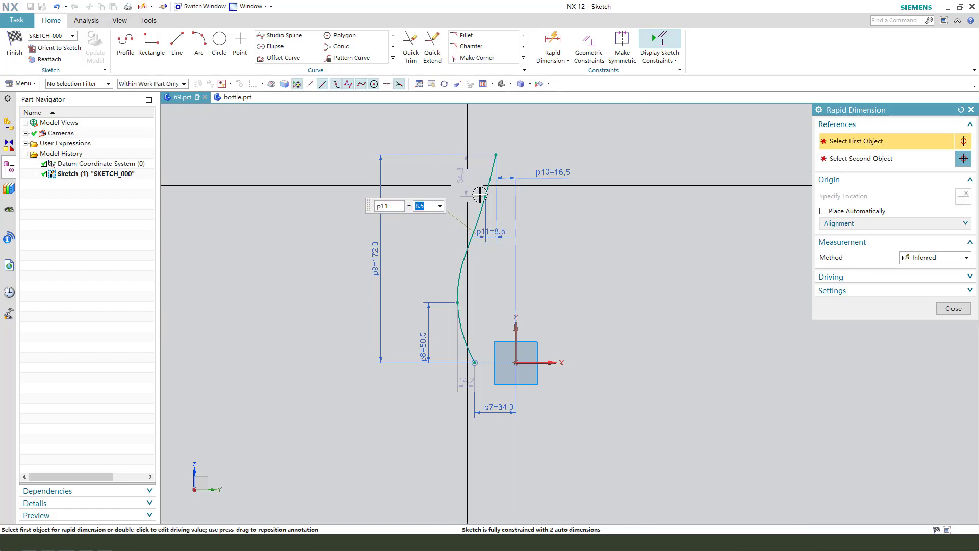
click(455, 180)
text(10)
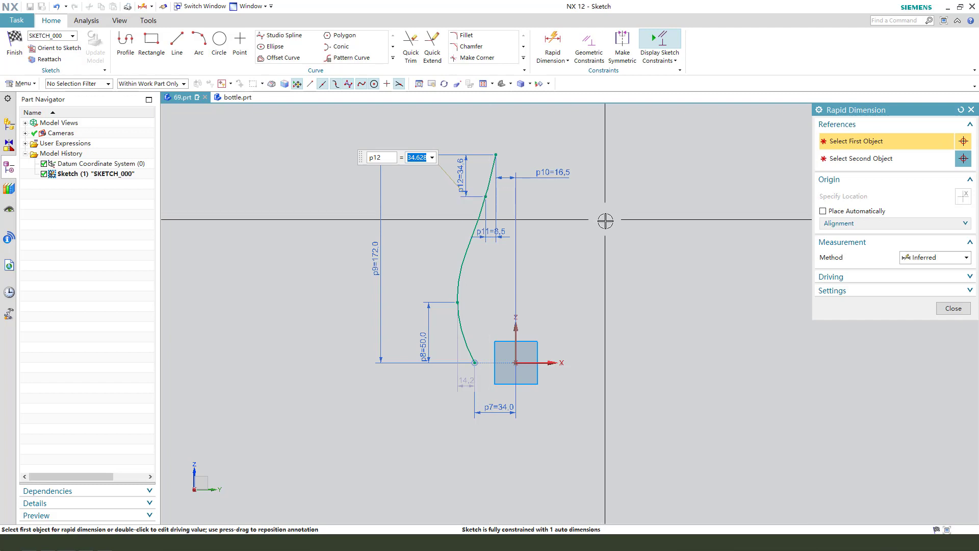
key(Return)
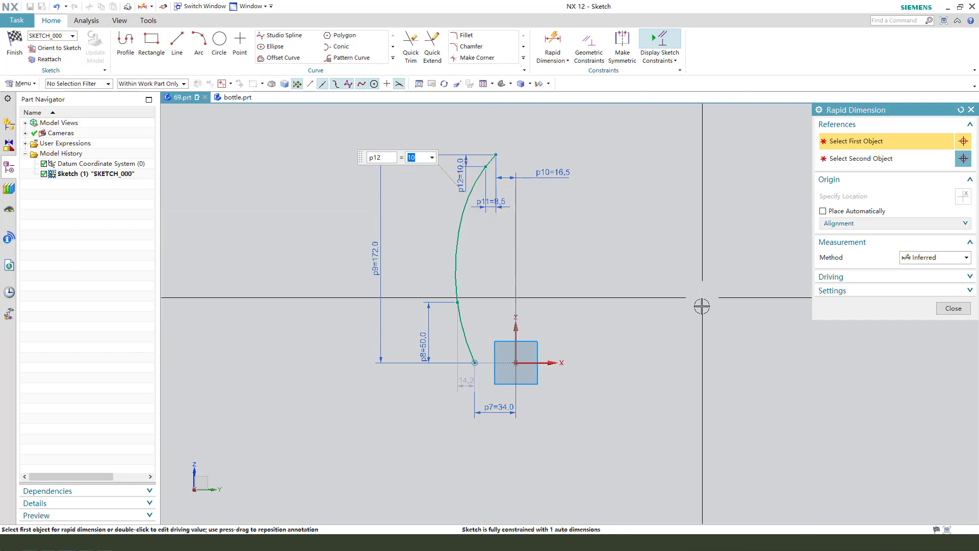
Change the spline's bottom offset dimension to 7.5.
click(462, 389)
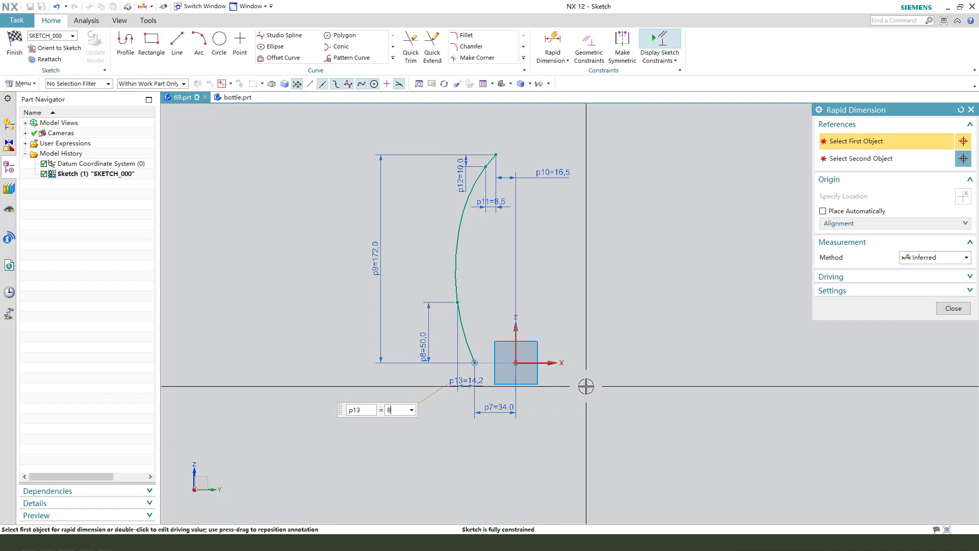
key(Return)
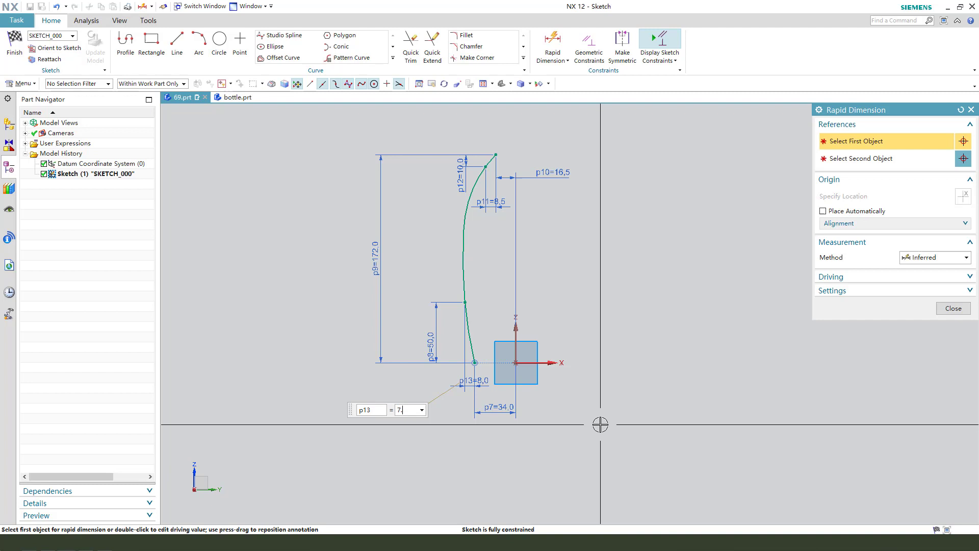
key(Escape)
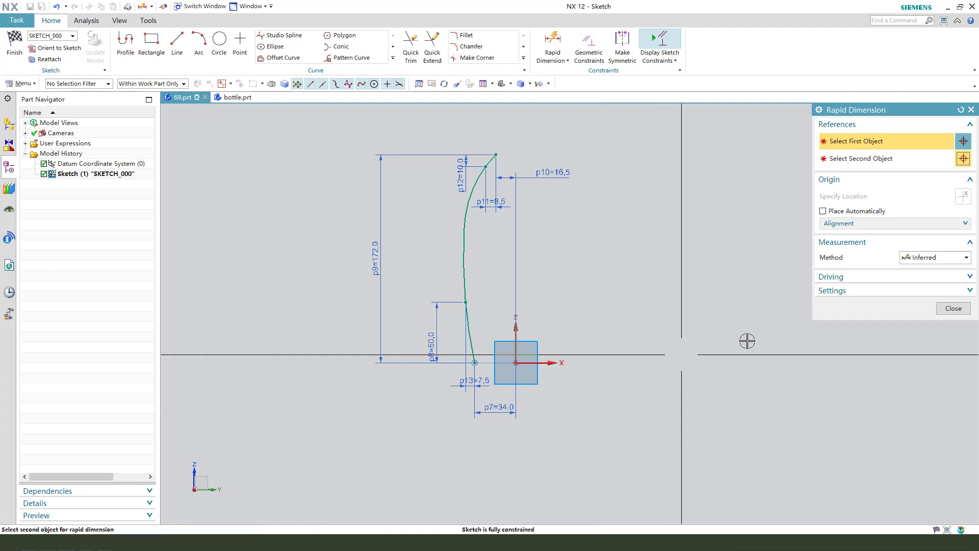
click(953, 309)
Reposition the p7, p13 and p10 dimensions to clear spots around the curve.
scroll(506, 408, up, 1)
drag(506, 408, 495, 422)
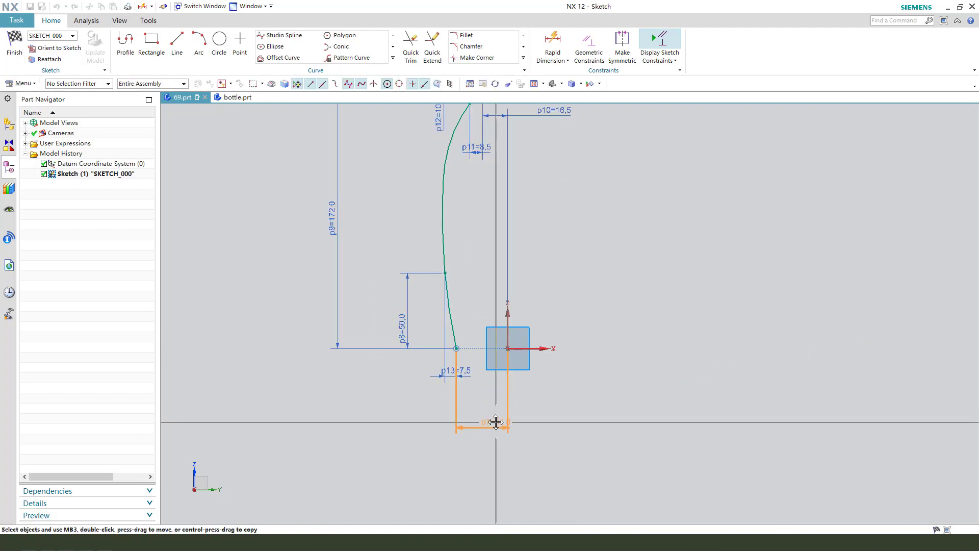
drag(467, 368, 479, 255)
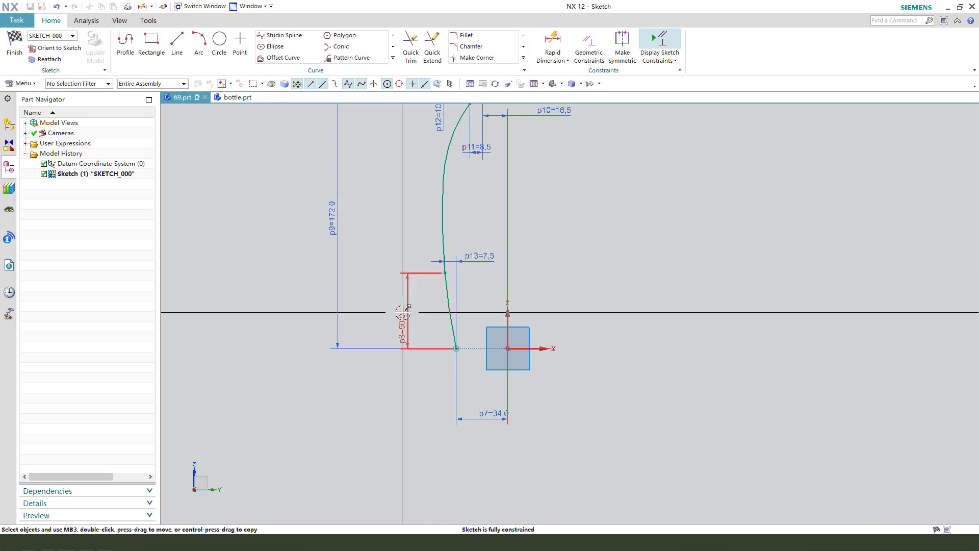
scroll(403, 312, down, 2)
scroll(531, 203, up, 3)
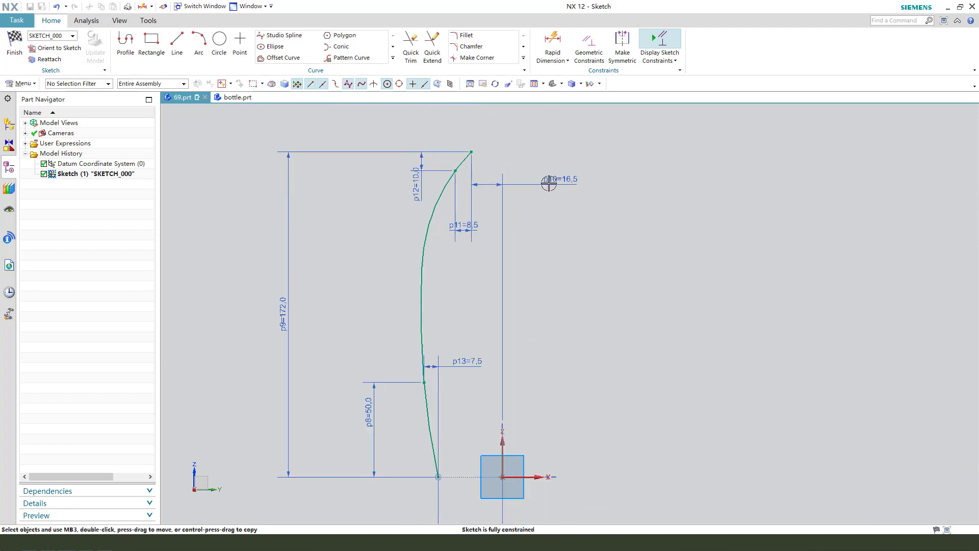
mouse_move(549, 183)
mouse_down()
mouse_move(529, 175)
mouse_move(521, 138)
mouse_move(533, 131)
mouse_up()
scroll(541, 187, down, 1)
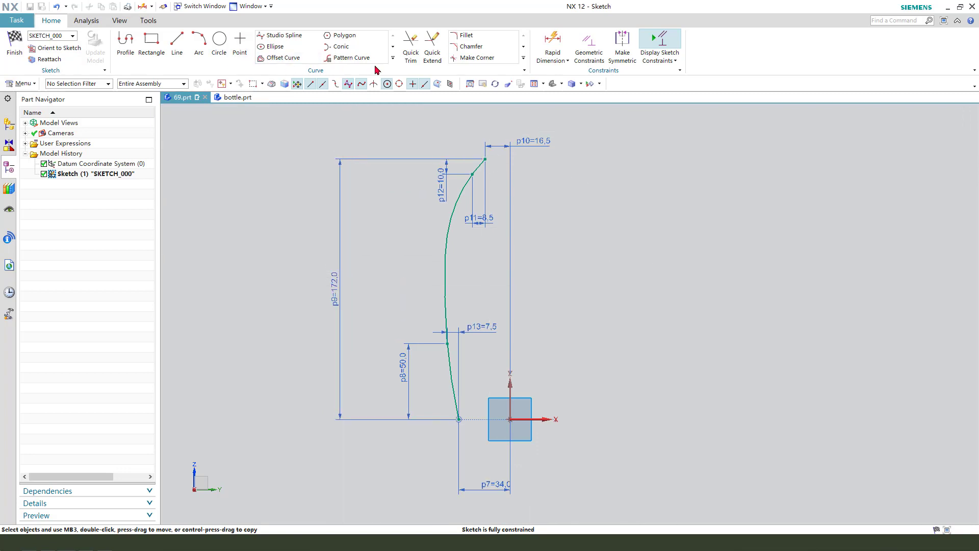
Mirror the profile spline across the vertical axis and finish the sketch.
click(393, 60)
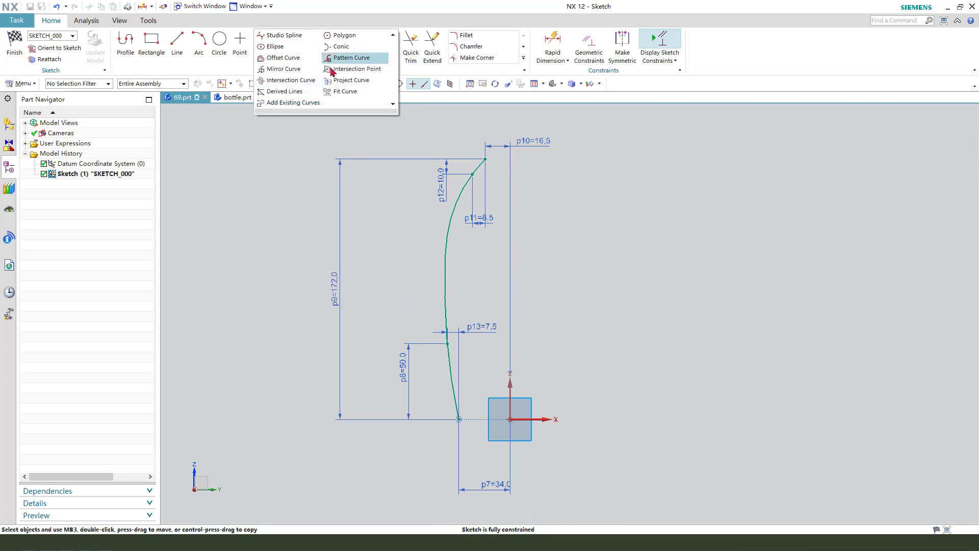
click(285, 70)
click(458, 201)
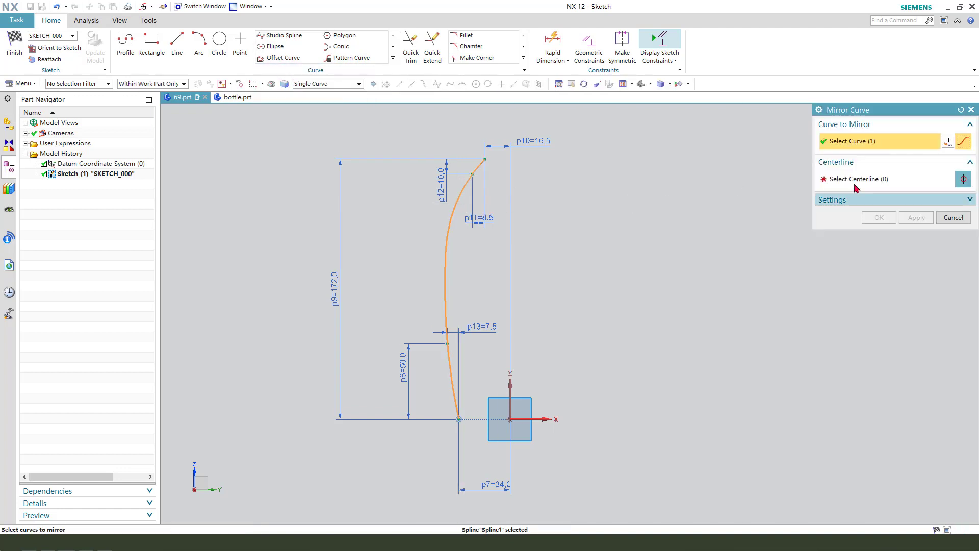
click(510, 384)
click(880, 218)
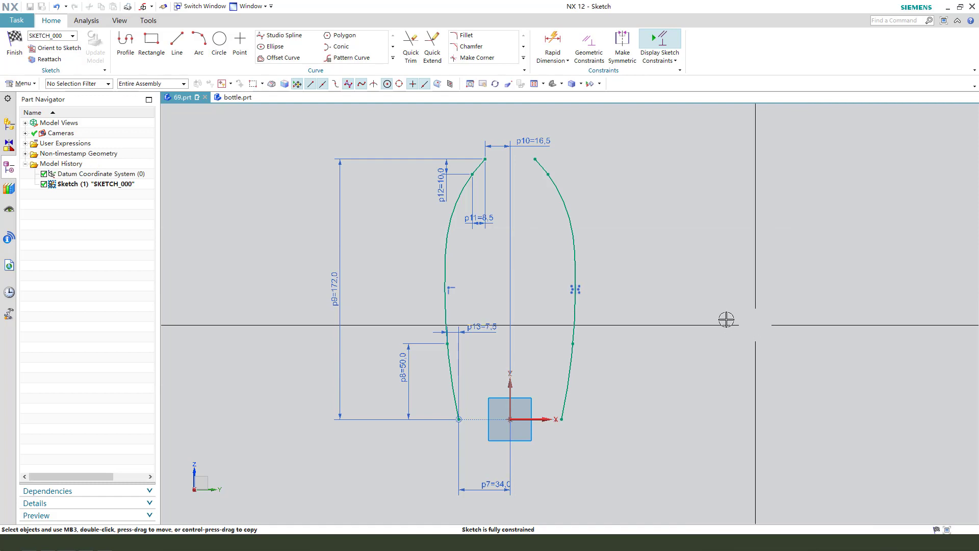
click(20, 61)
key(x)
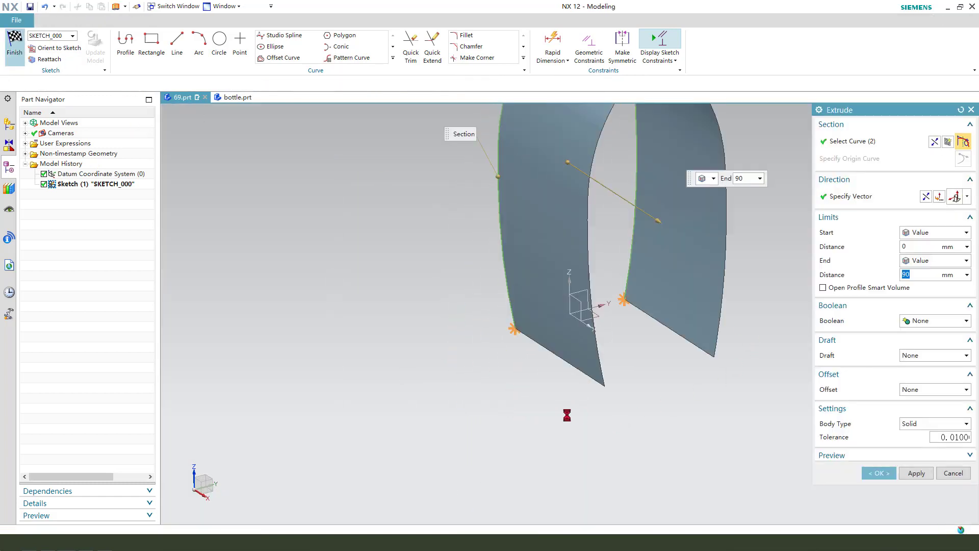
Extrude both curves 25 mm in the reversed direction as sheet bodies.
click(926, 197)
drag(488, 248, 520, 272)
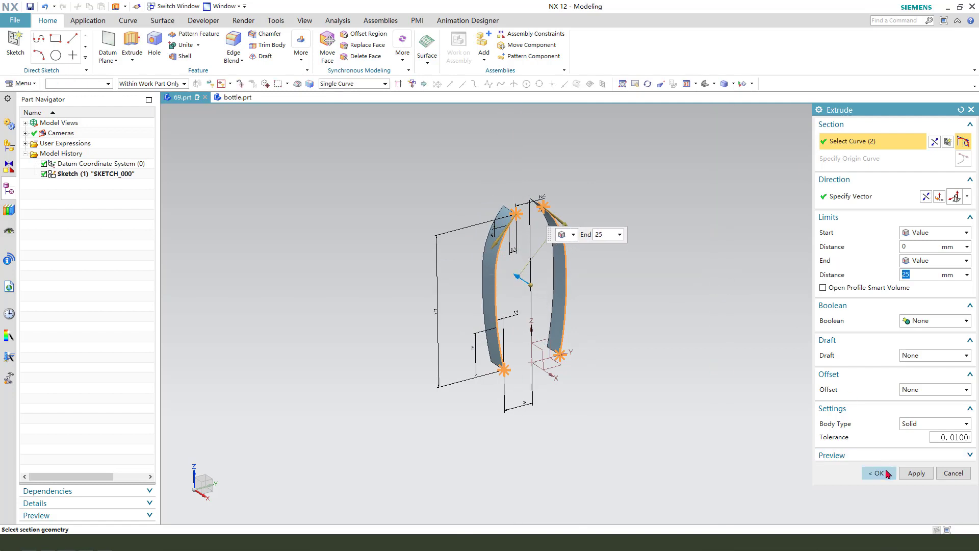
click(913, 445)
click(879, 473)
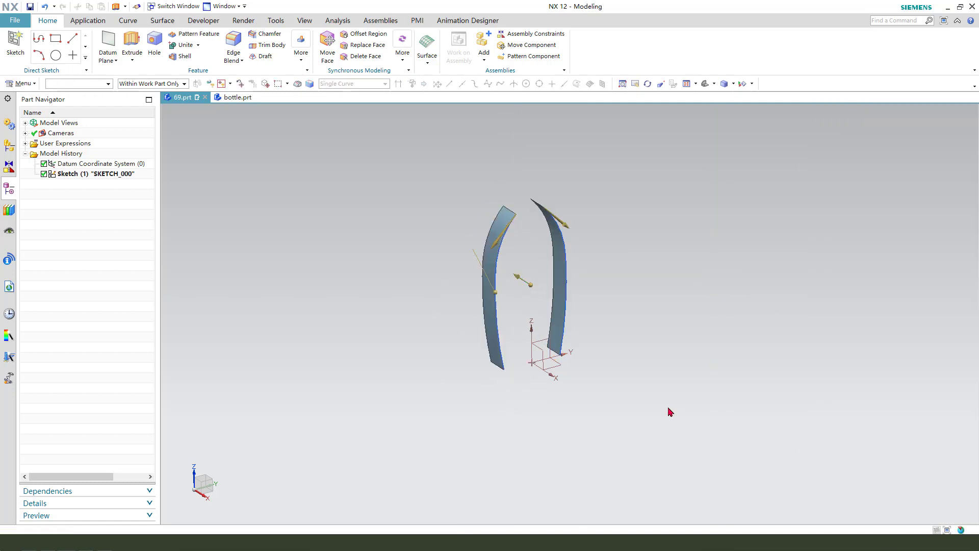
middle_drag(669, 411, 611, 396)
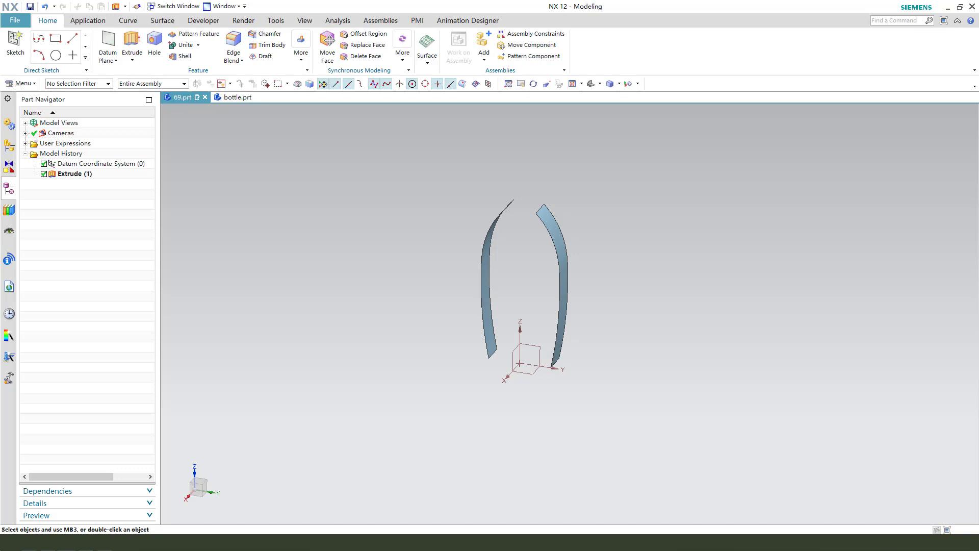
middle_drag(541, 332, 559, 344)
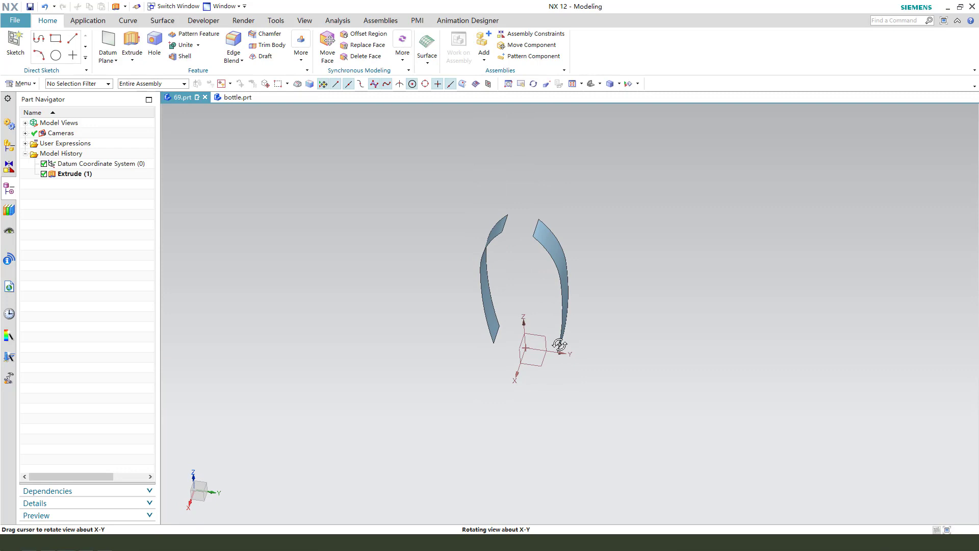
Create a new sketch with a horizontal line from the origin, fixed at 32 mm length.
click(137, 39)
click(528, 461)
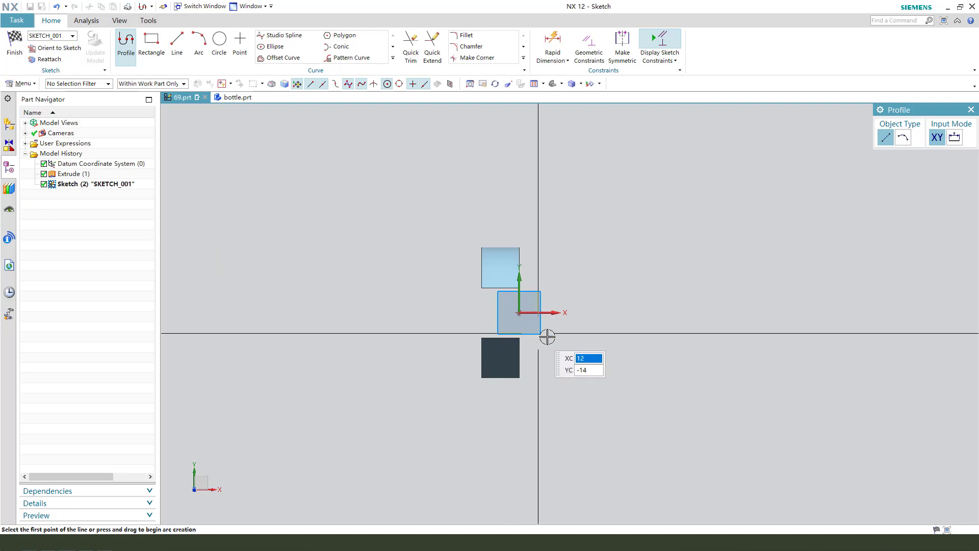
scroll(614, 327, up, 1)
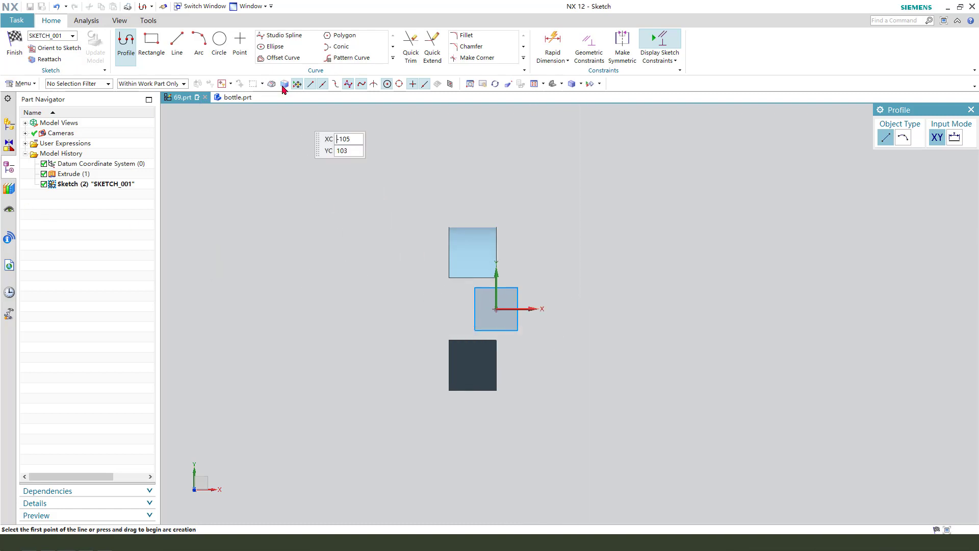
click(176, 51)
click(496, 309)
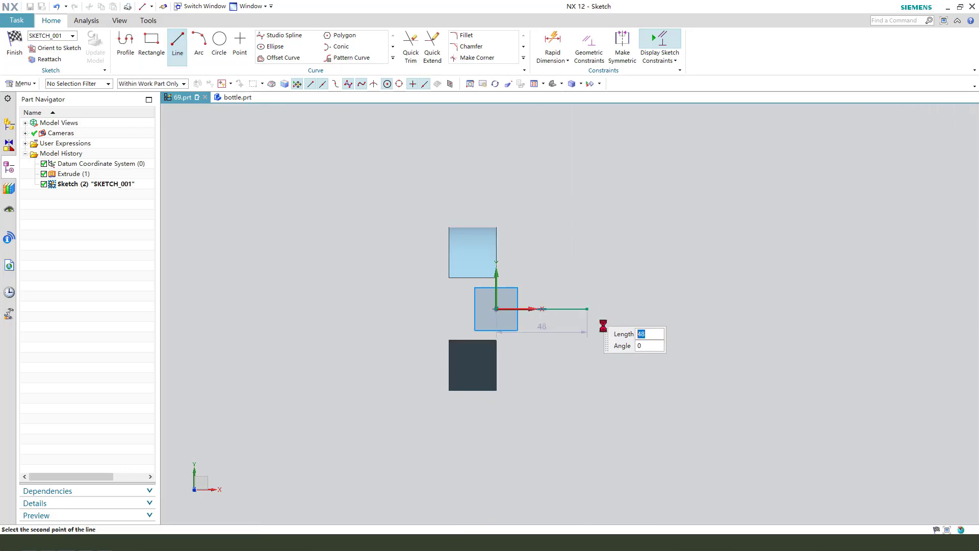
key(Return)
key(Escape)
double_click(543, 343)
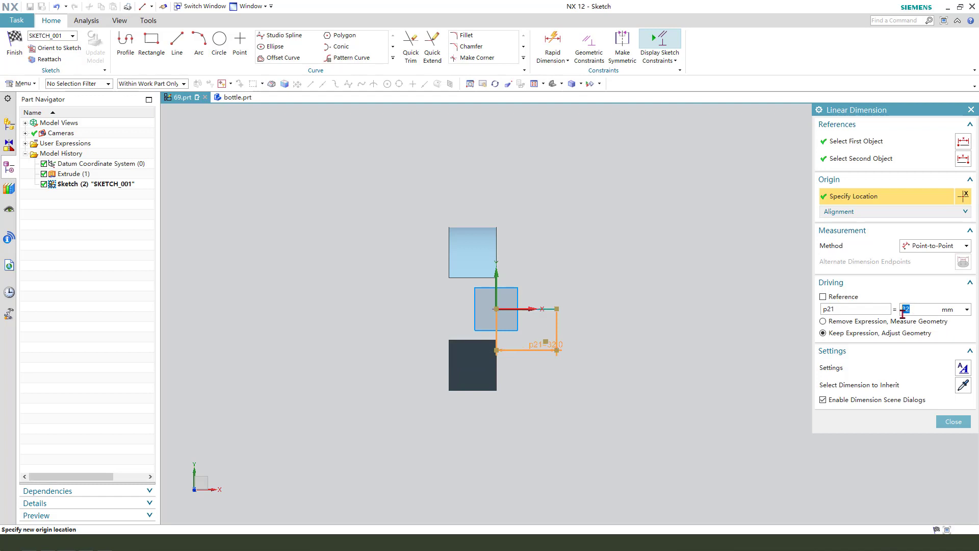
middle_click(637, 280)
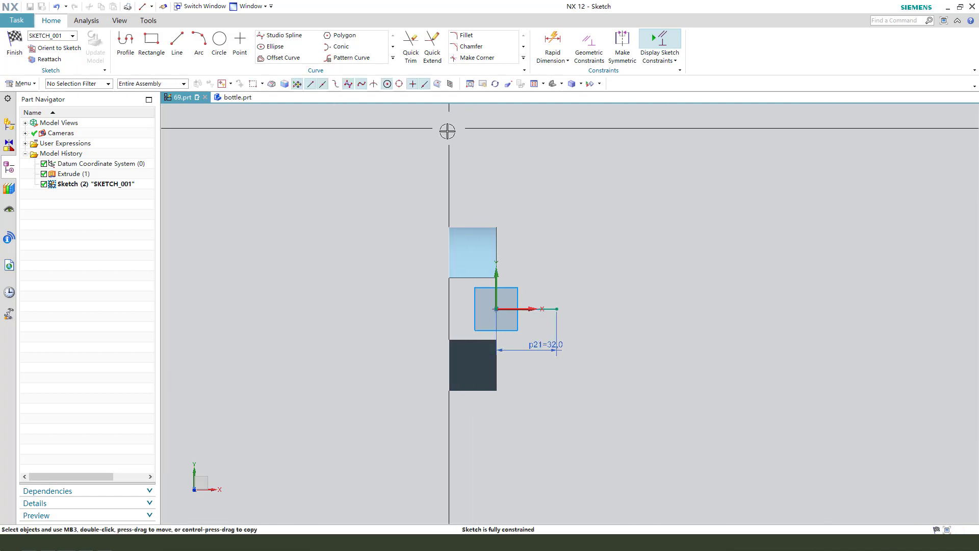
Draw a three-point spline from the upper sheet edge through the 32 mm line's end to the lower edge.
click(281, 36)
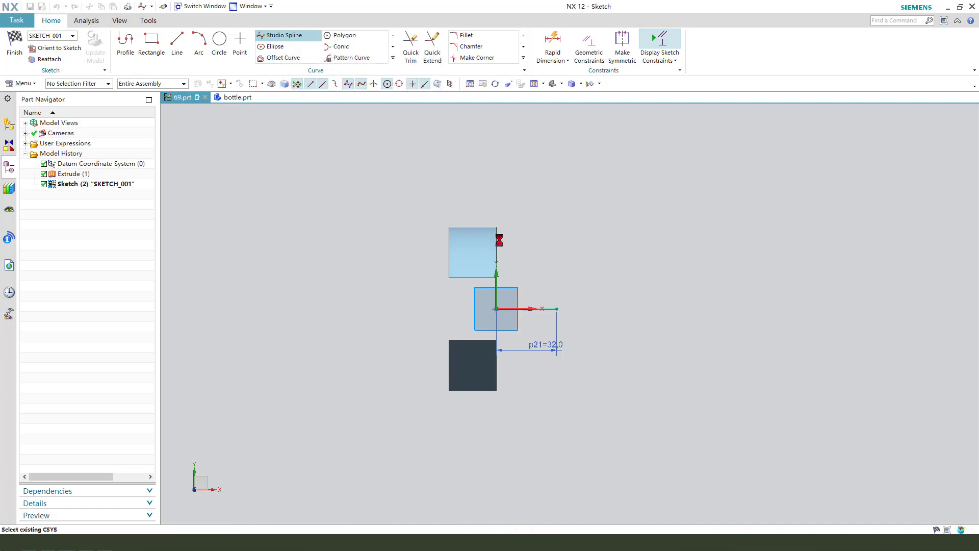
middle_drag(522, 228, 514, 235)
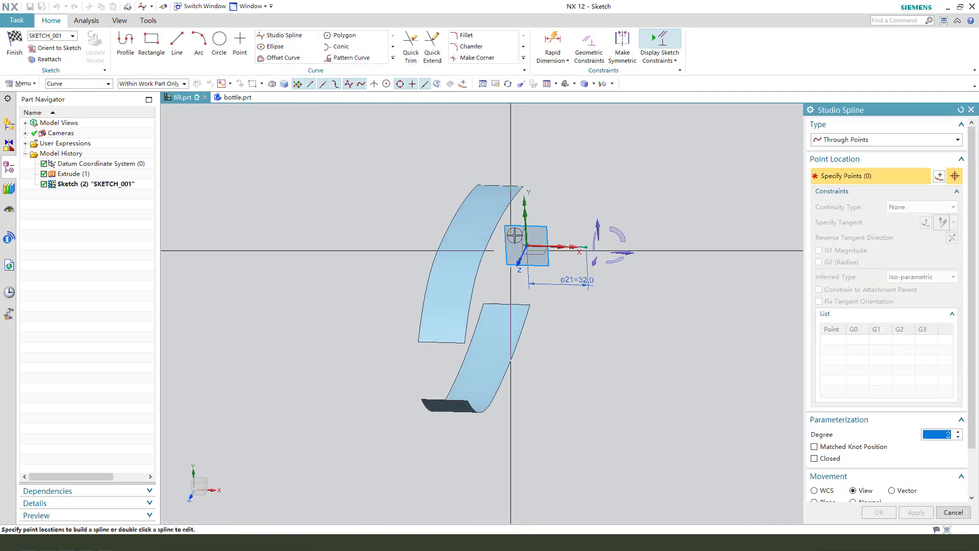
click(525, 185)
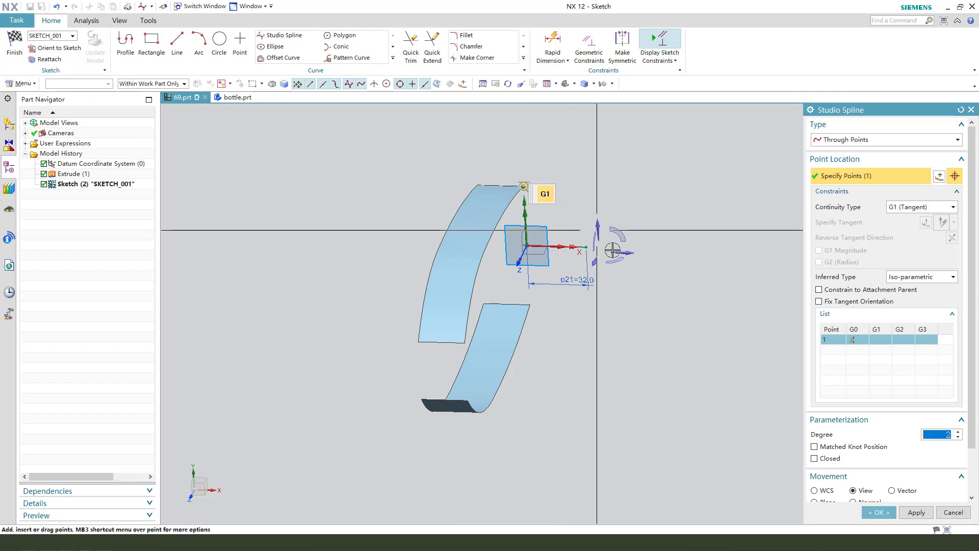
middle_drag(605, 304, 586, 306)
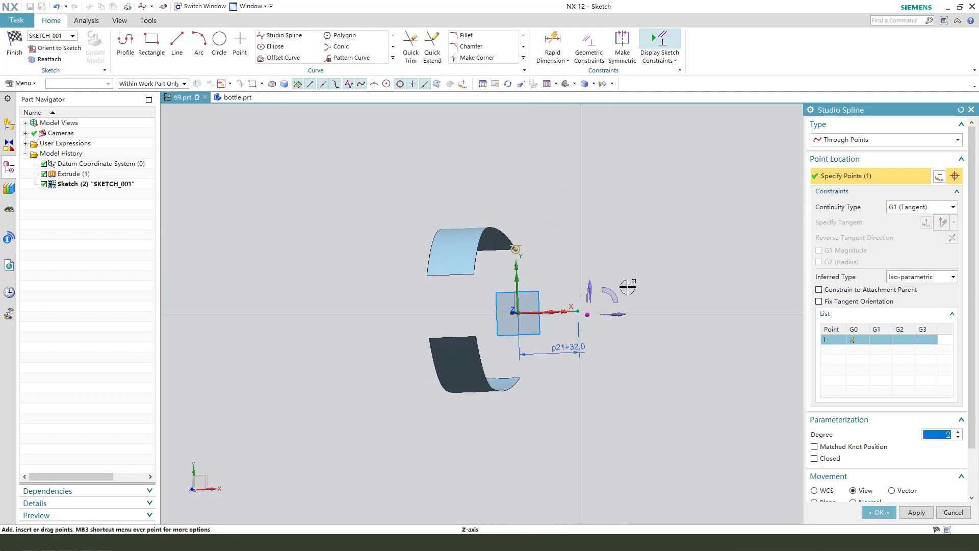
mouse_move(638, 352)
middle_down()
mouse_move(651, 343)
mouse_move(642, 363)
middle_up()
scroll(632, 344, up, 2)
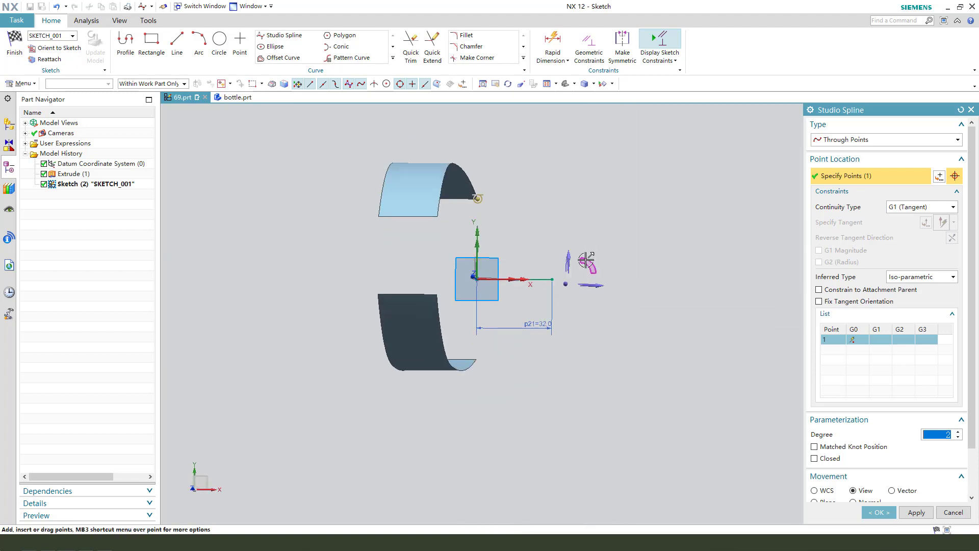
click(553, 278)
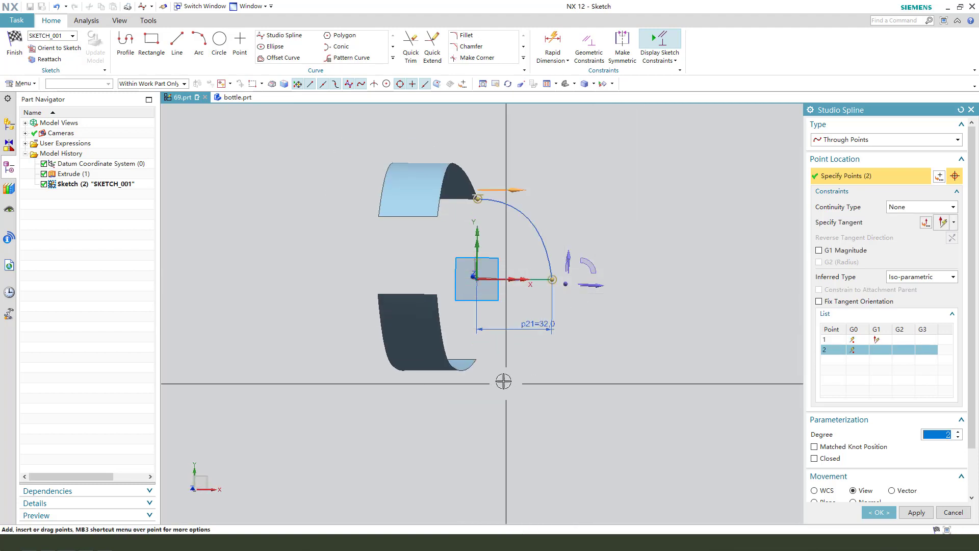
click(477, 359)
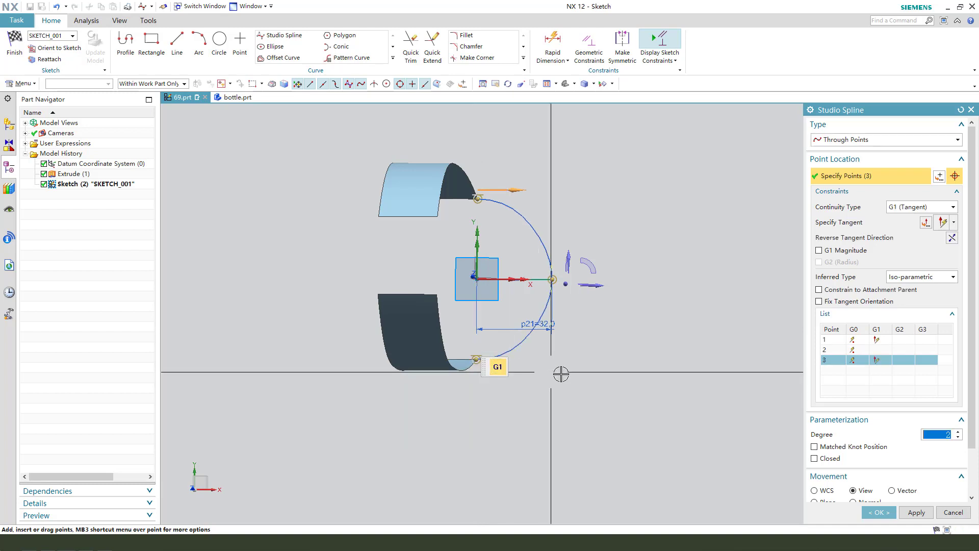
middle_drag(561, 374, 621, 376)
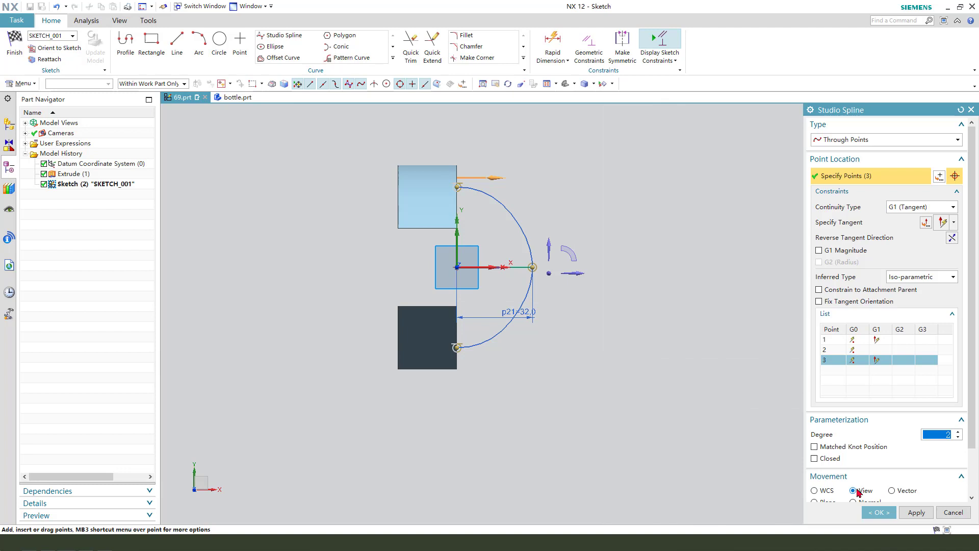
click(877, 512)
middle_drag(580, 328, 557, 316)
scroll(557, 316, up, 3)
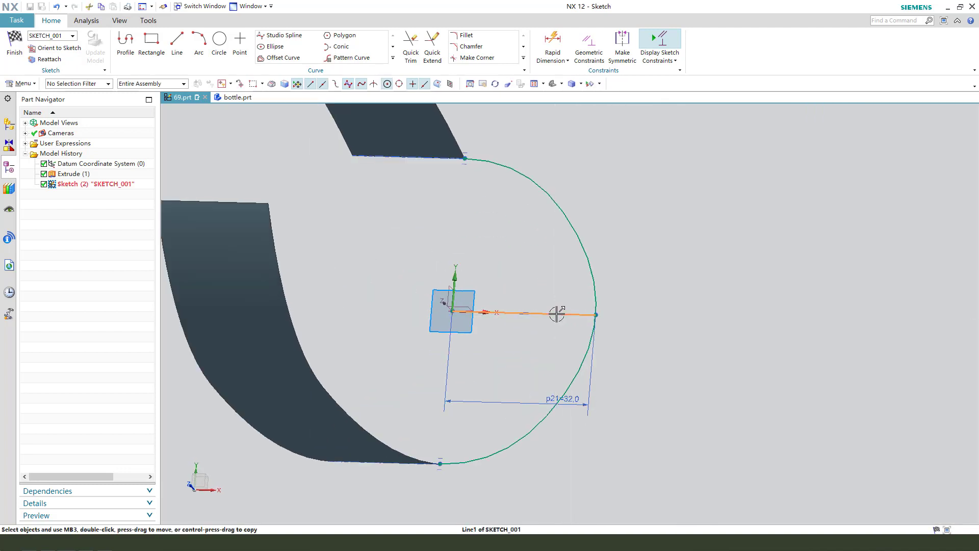
Finish the sketch, cancel the extrude while keeping the sketch, and view the two strips.
mouse_move(576, 334)
middle_down()
mouse_move(573, 345)
mouse_move(555, 334)
mouse_move(549, 363)
middle_up()
scroll(485, 339, down, 3)
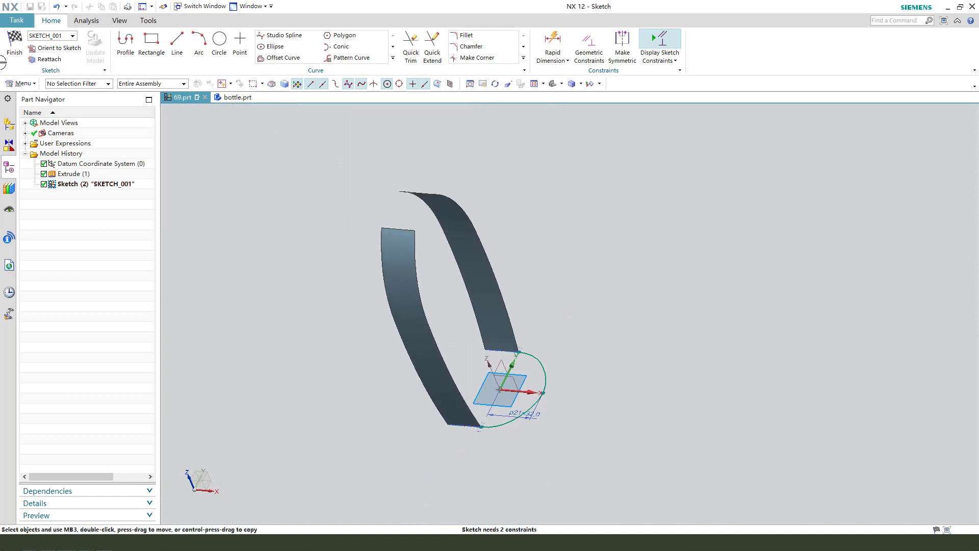
click(15, 45)
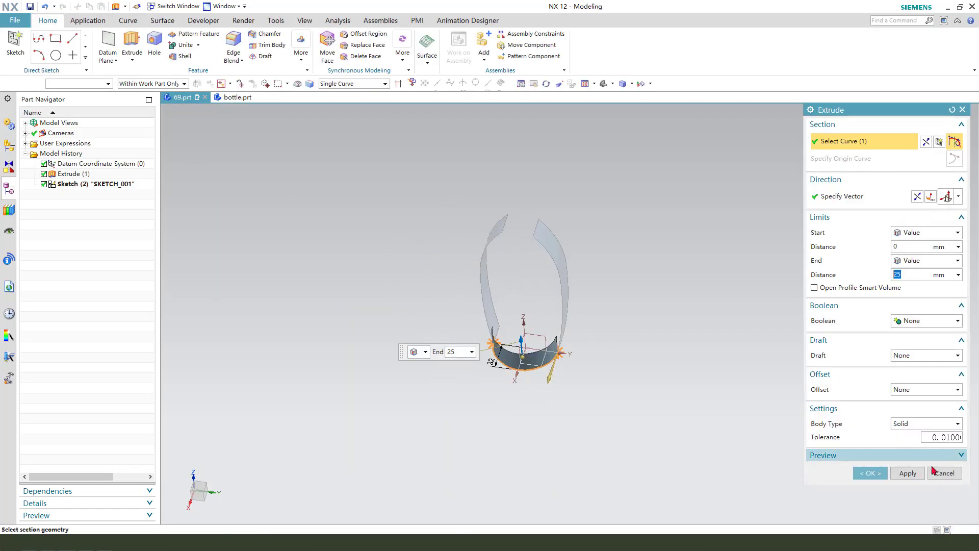
click(945, 474)
click(403, 285)
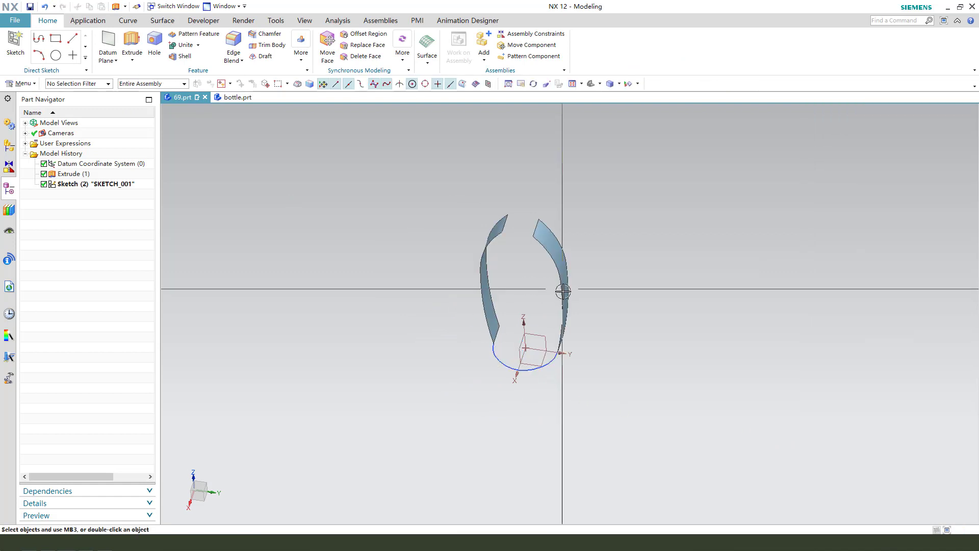
middle_drag(564, 291, 540, 296)
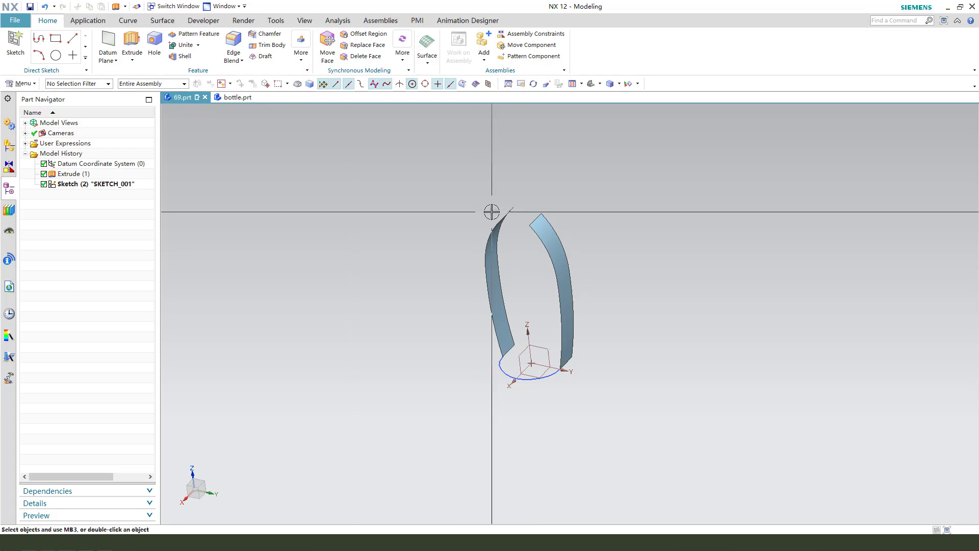
middle_drag(492, 211, 520, 245)
scroll(578, 248, up, 2)
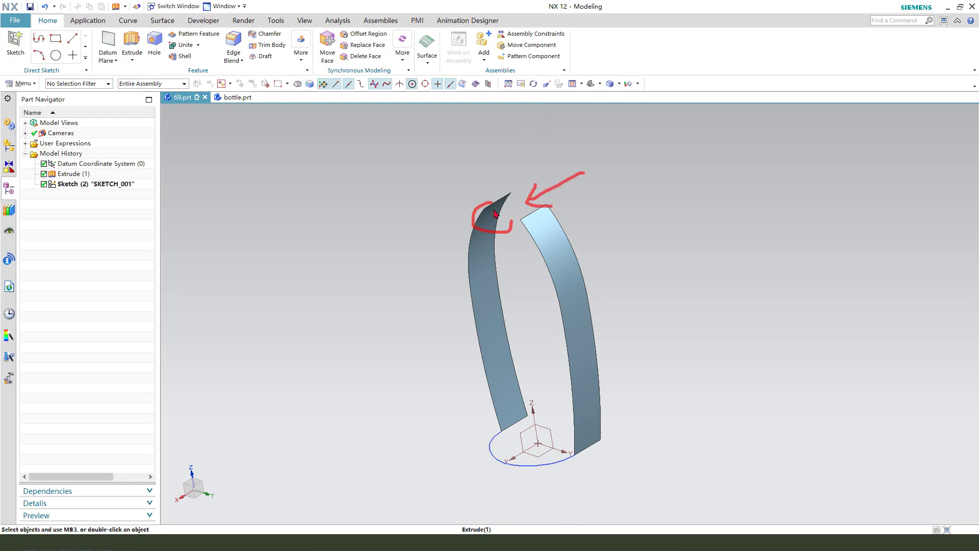
Create a datum plane through the strips' top edge, parallel to the XY plane.
key(Escape)
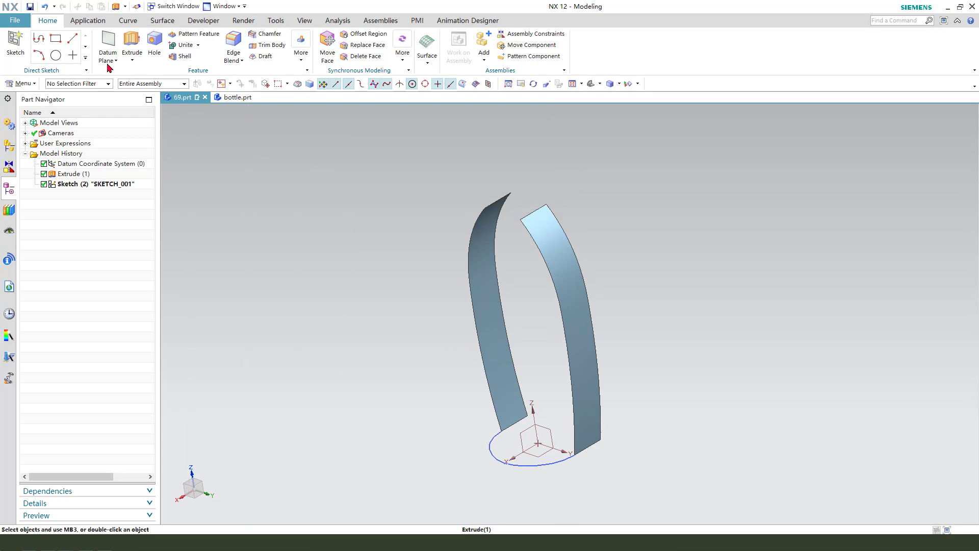
click(108, 47)
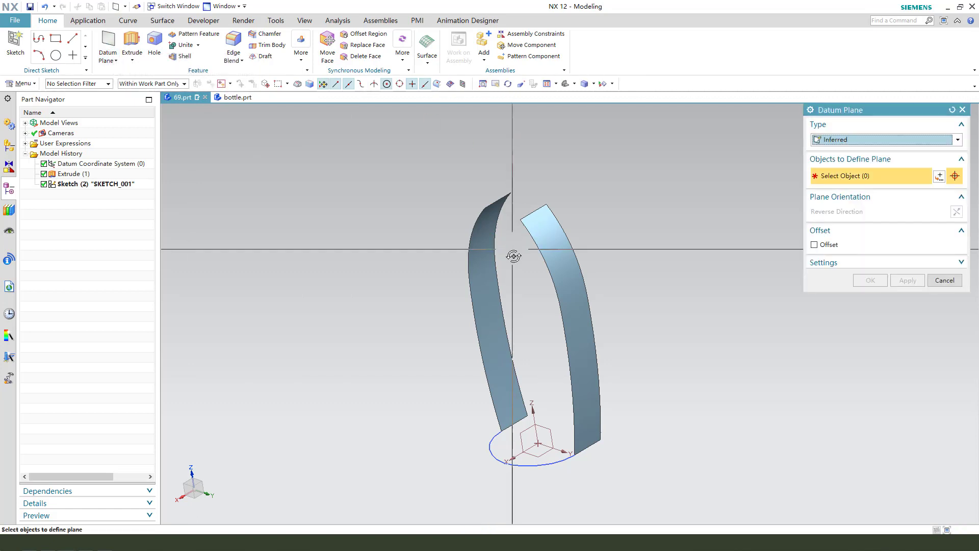
click(520, 240)
middle_drag(516, 313, 555, 422)
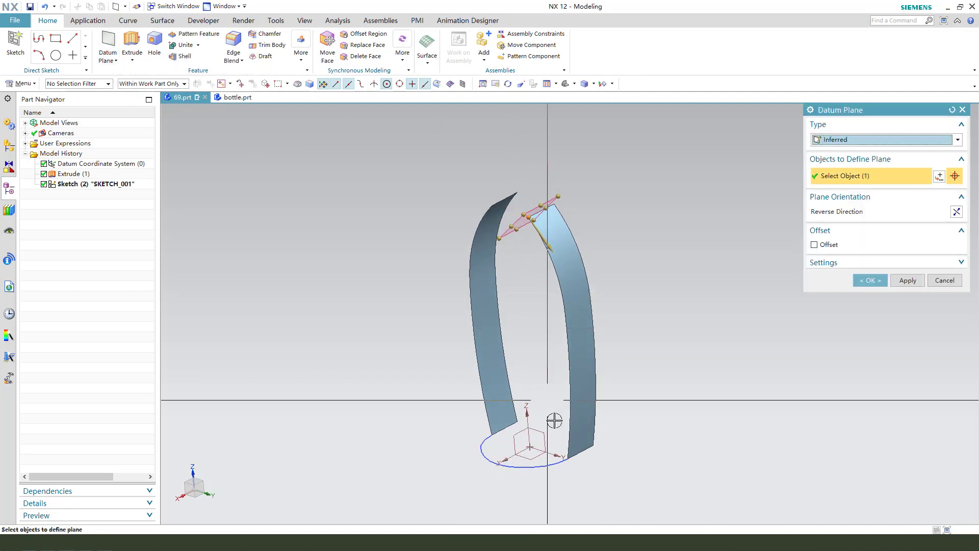
click(534, 455)
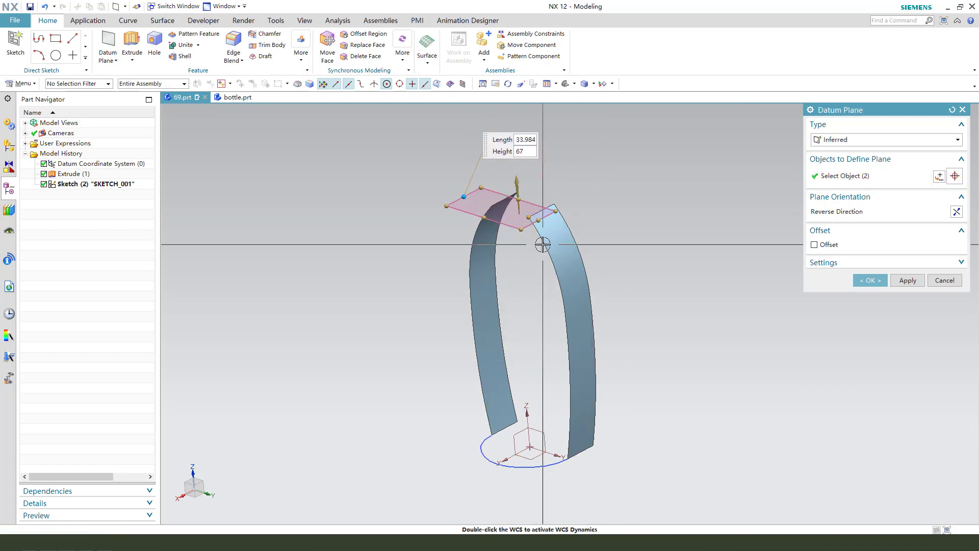
click(871, 280)
middle_drag(636, 285, 607, 222)
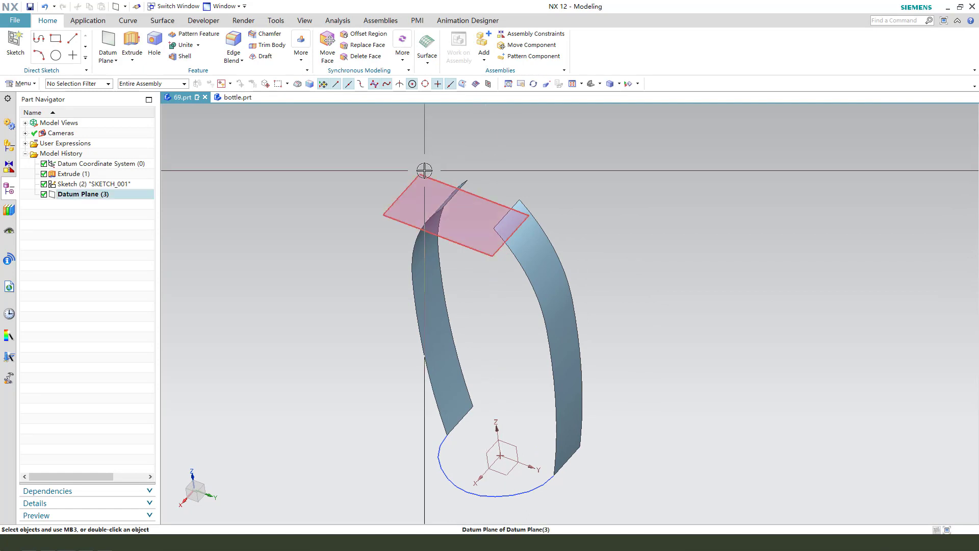
click(131, 43)
On the new datum plane, sketch a 15 mm line from the origin along X.
click(463, 204)
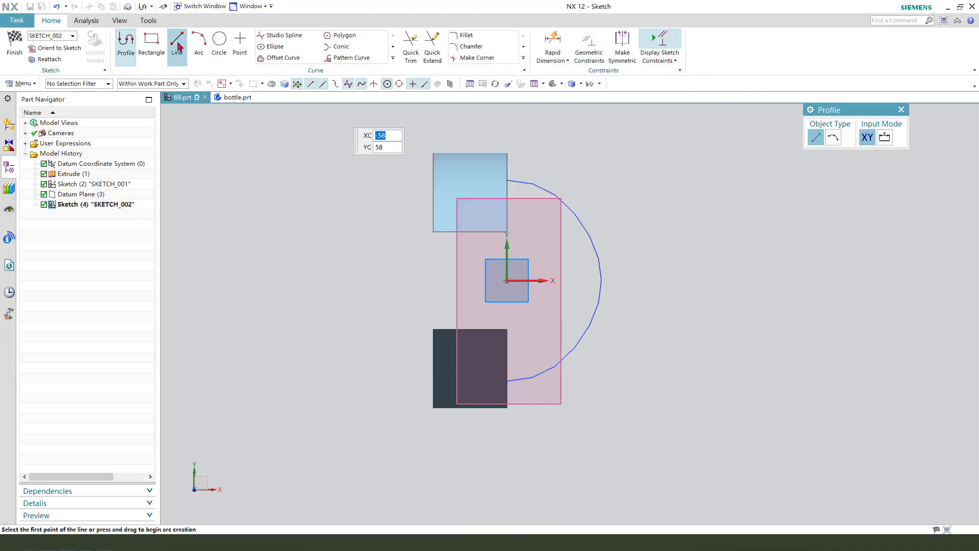
click(178, 46)
click(506, 280)
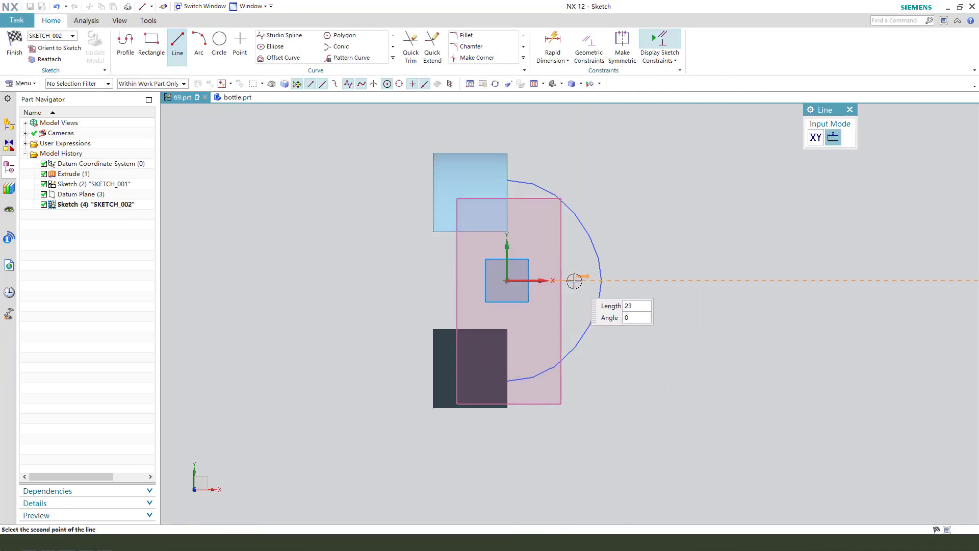
click(574, 281)
key(Escape)
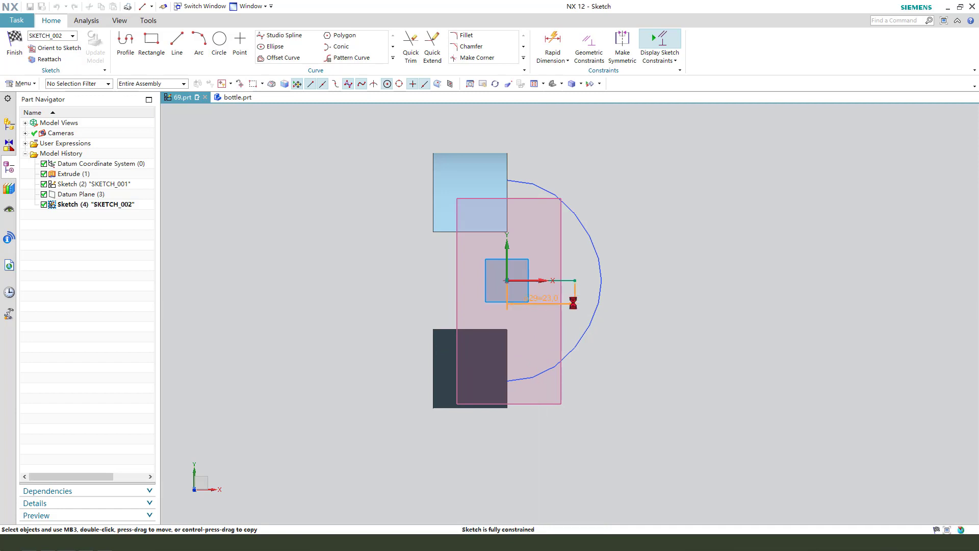
key(Return)
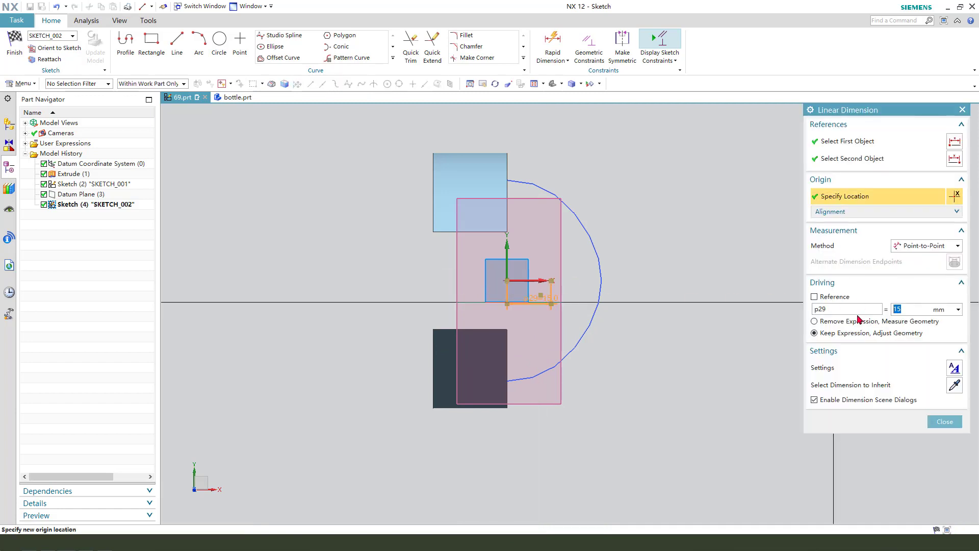
key(Escape)
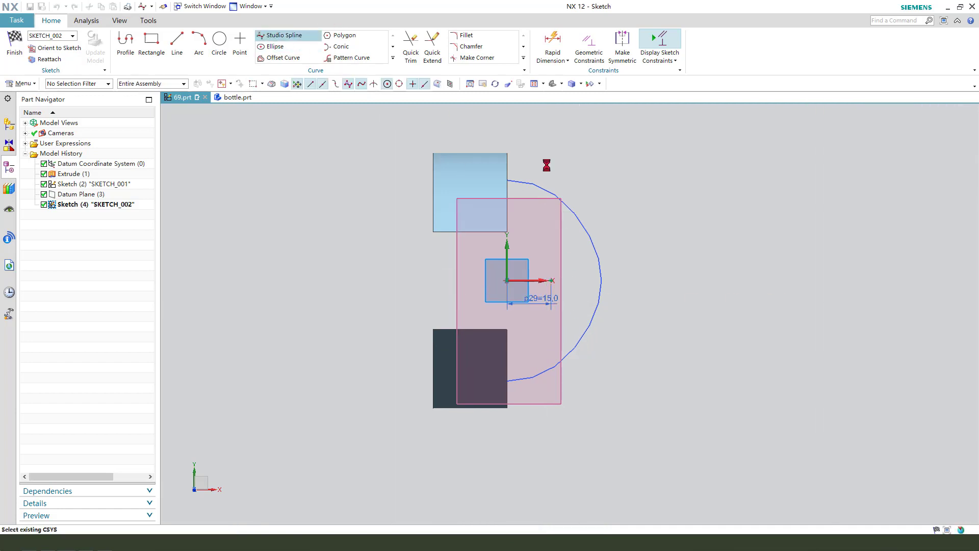
Add a three-point spline from the Y axis top through the line's end to the lower corner.
click(506, 232)
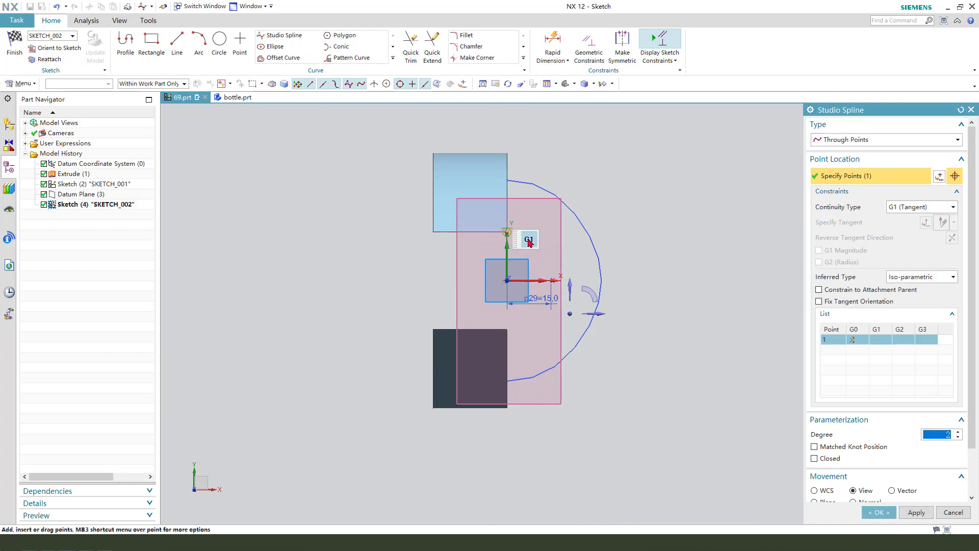
click(552, 279)
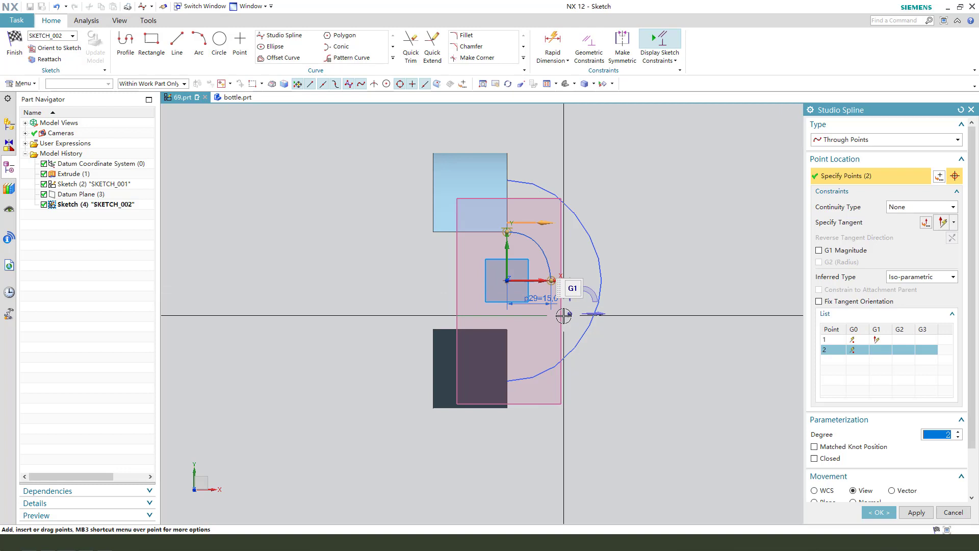
click(507, 329)
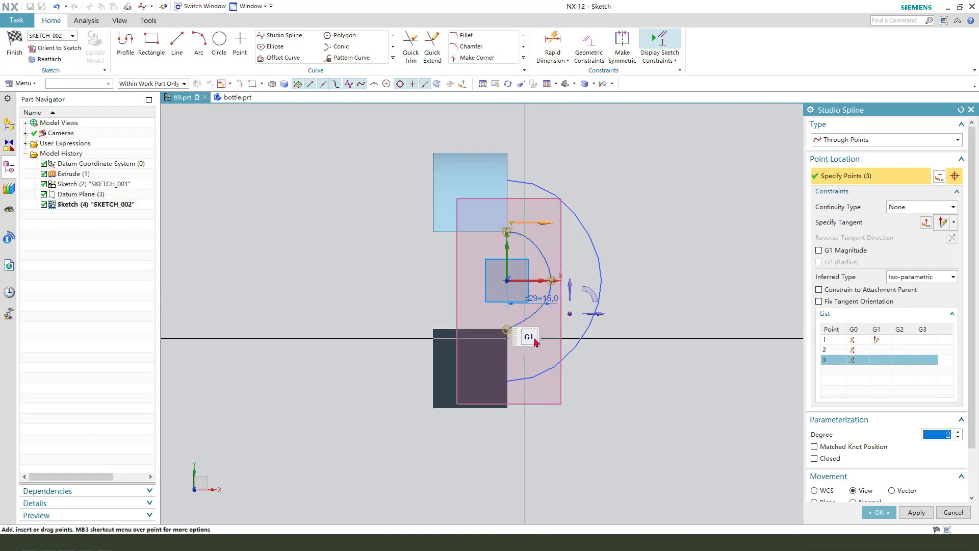
click(879, 512)
middle_drag(623, 360, 605, 338)
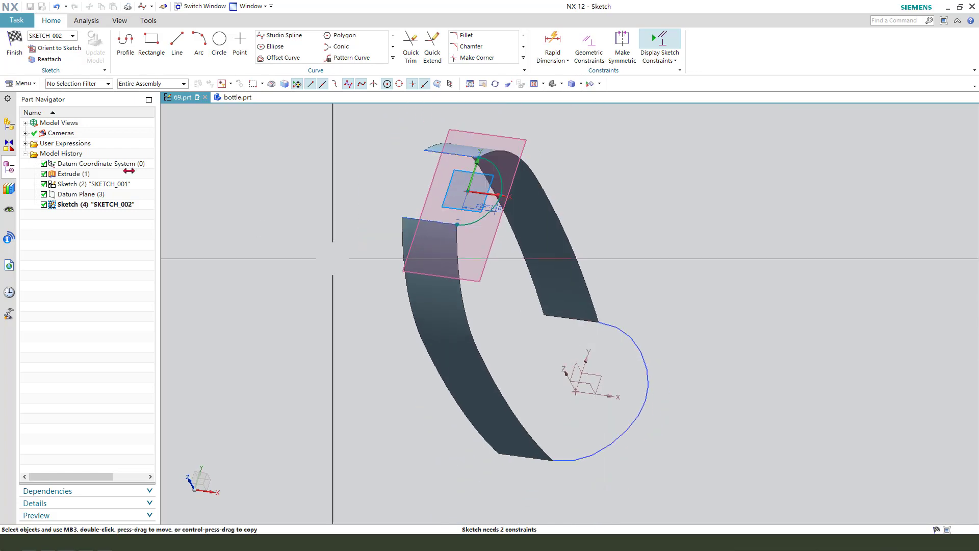
Finish the sketch and cancel the extrusion, keeping the sketch.
click(14, 46)
key(x)
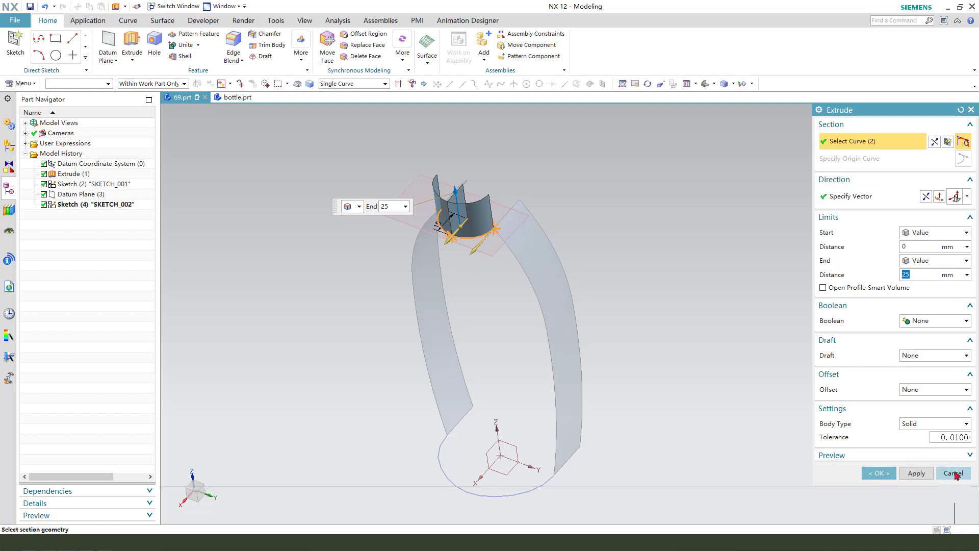
click(954, 473)
click(416, 286)
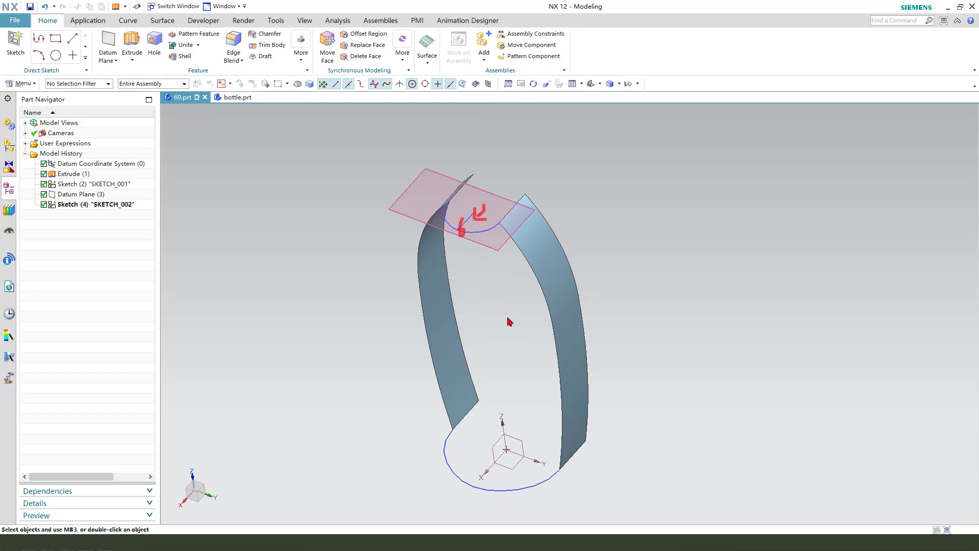
Reopen the earlier circle sketch to check it, then finish it again.
middle_drag(499, 260, 499, 469)
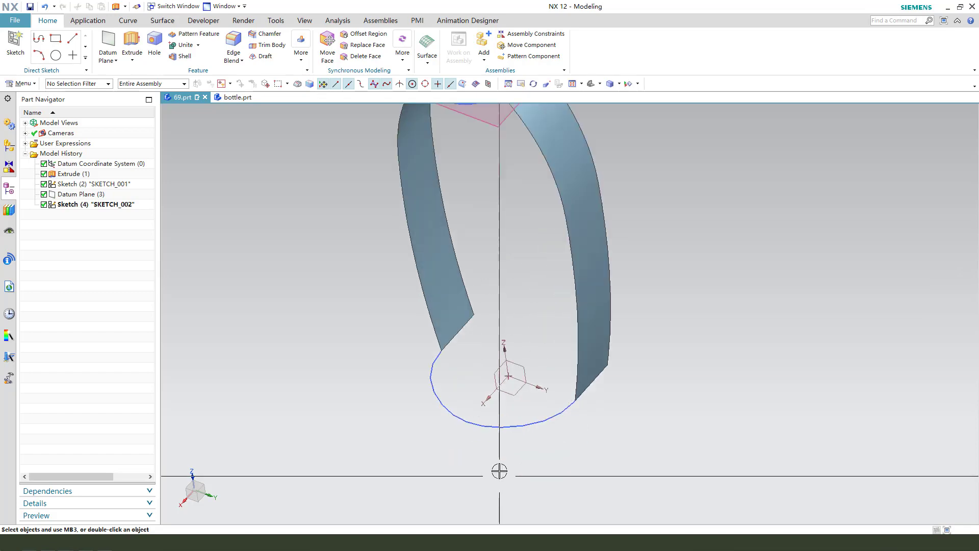
click(498, 422)
middle_drag(498, 421, 615, 407)
double_click(616, 408)
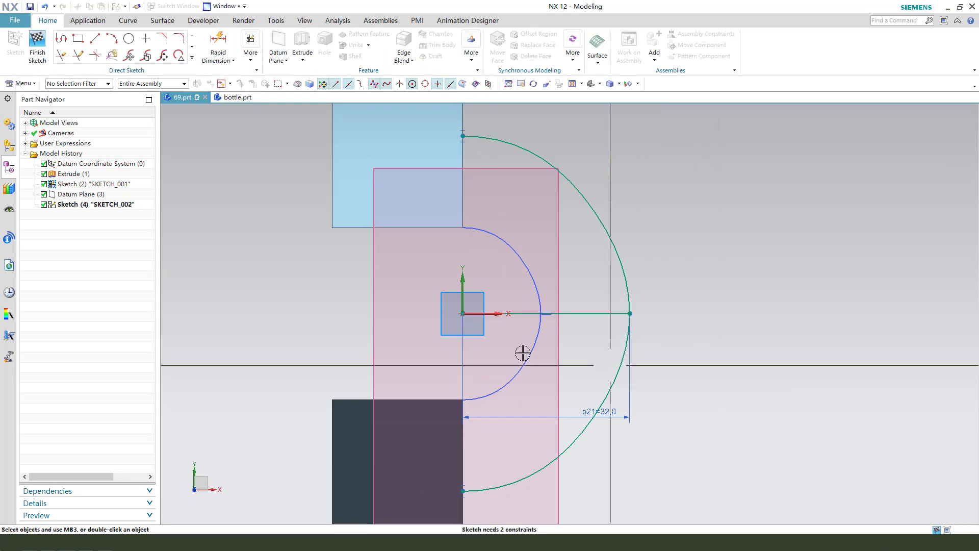
click(38, 49)
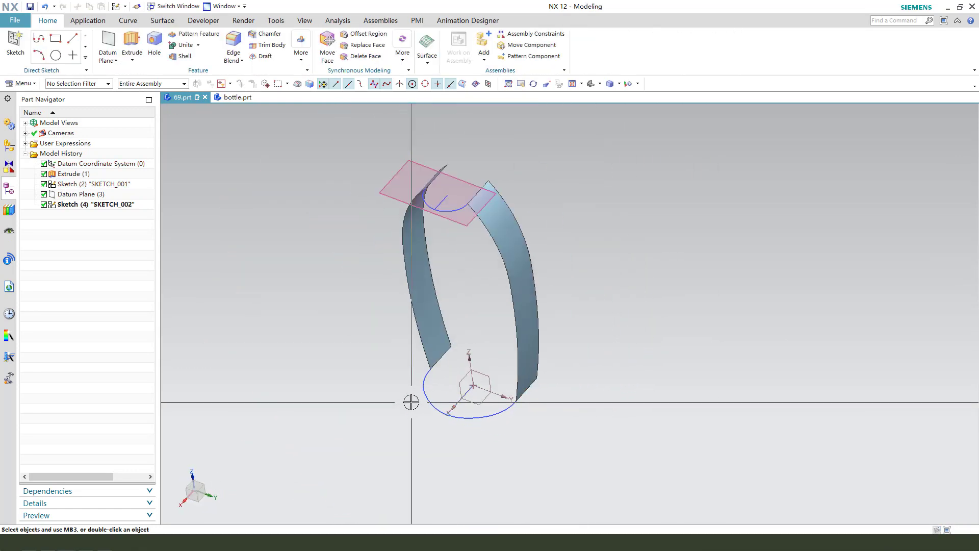
mouse_move(411, 400)
middle_down()
mouse_move(492, 323)
mouse_move(477, 360)
middle_up()
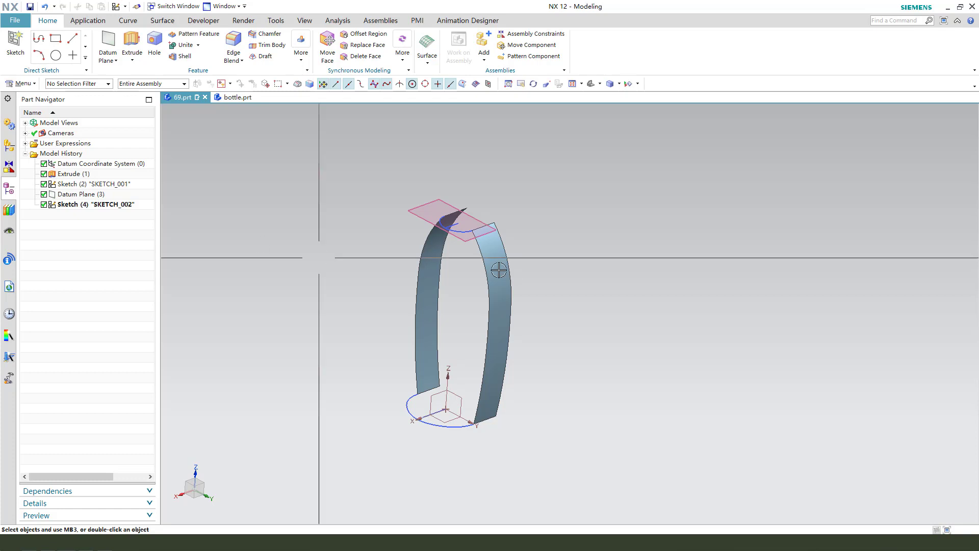
Start a new sketch and draw a four-point spline down the bottle's side.
click(132, 41)
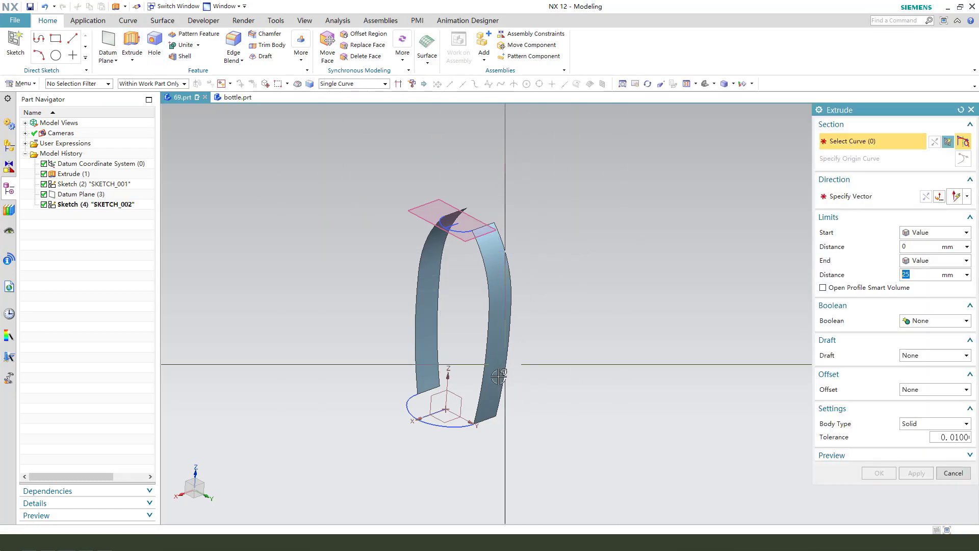
double_click(437, 394)
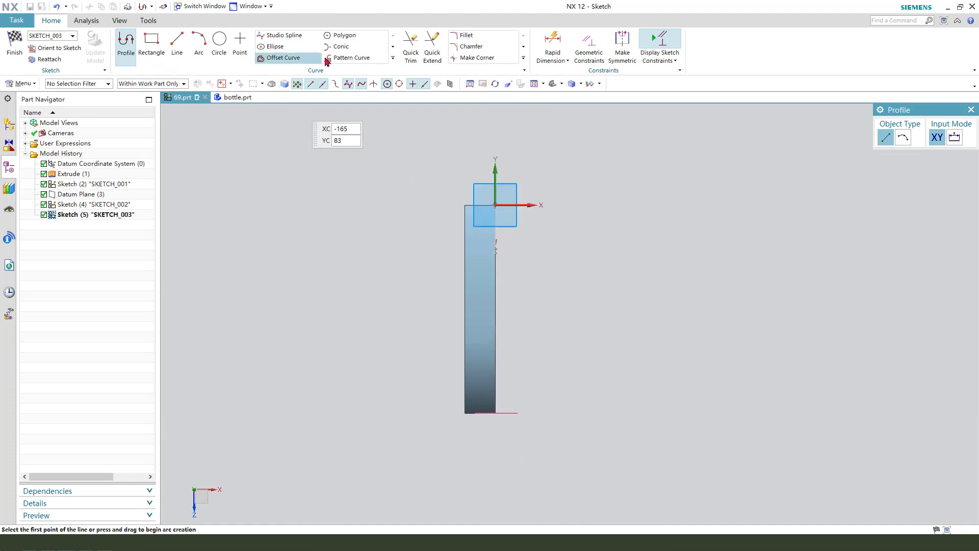
click(280, 35)
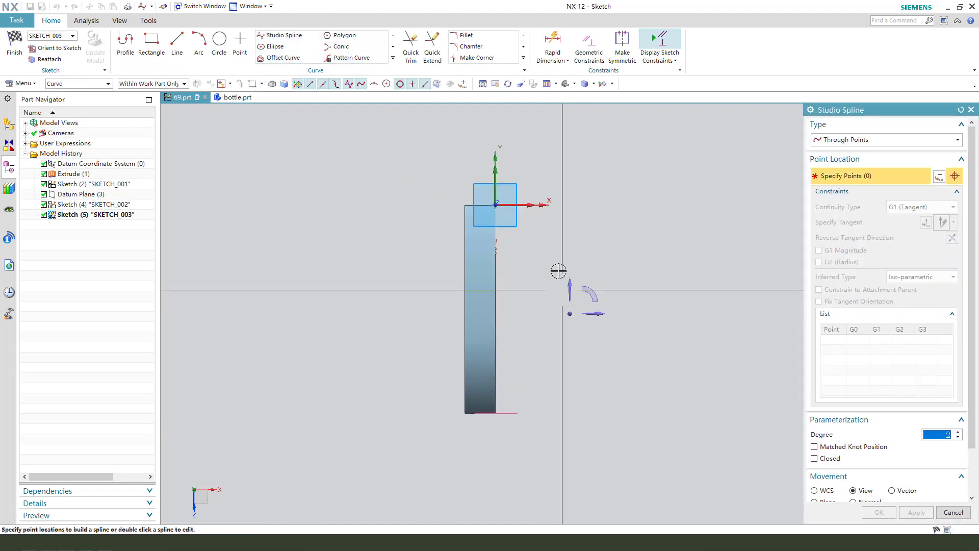
mouse_move(558, 271)
middle_down()
mouse_move(536, 252)
mouse_move(530, 209)
middle_up()
click(530, 209)
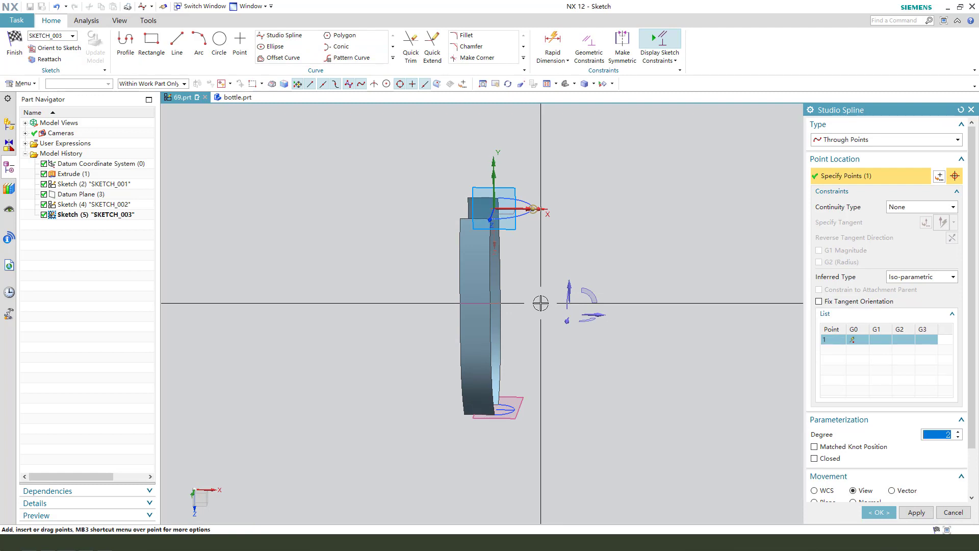
click(541, 303)
click(533, 362)
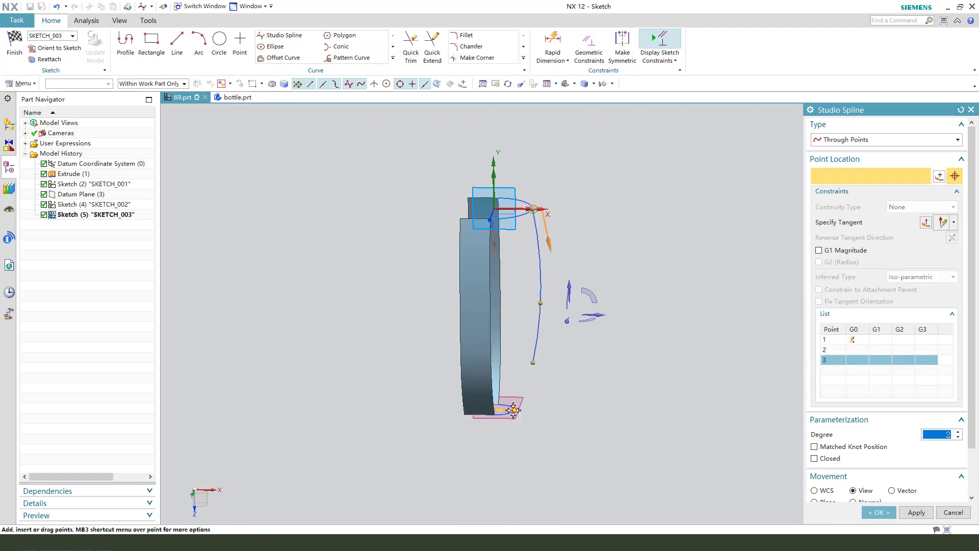
click(513, 410)
Drag the second spline point lower to bow the curve, then confirm the spline.
scroll(555, 386, up, 3)
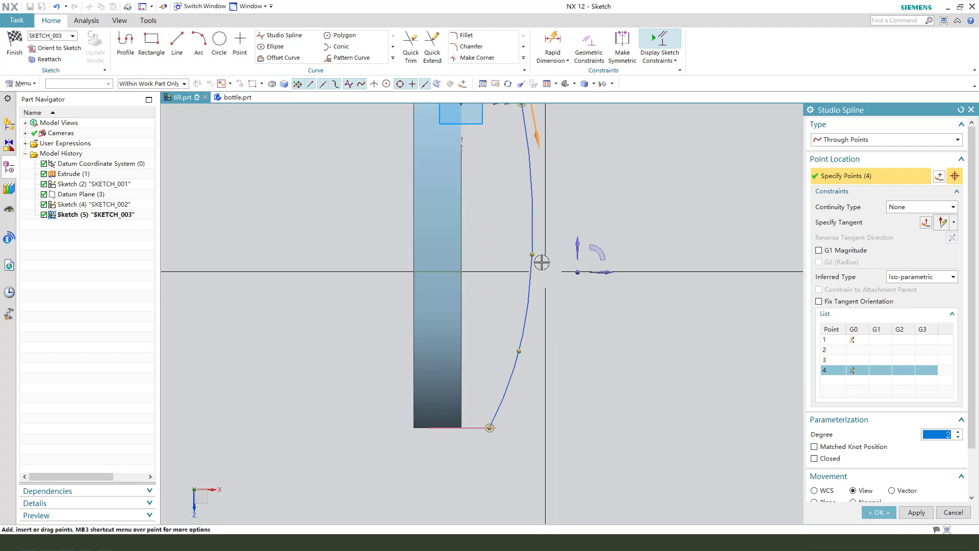
scroll(542, 262, down, 2)
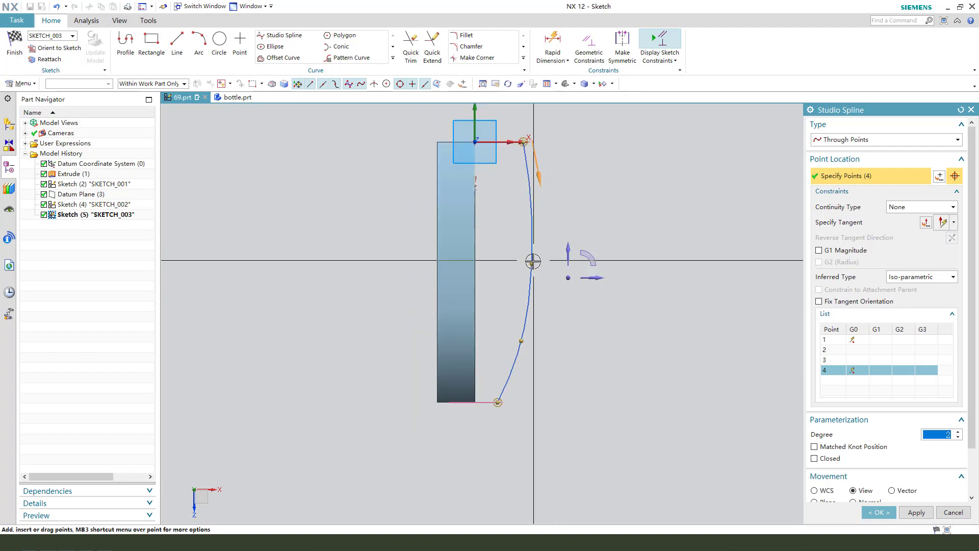
drag(535, 249, 528, 338)
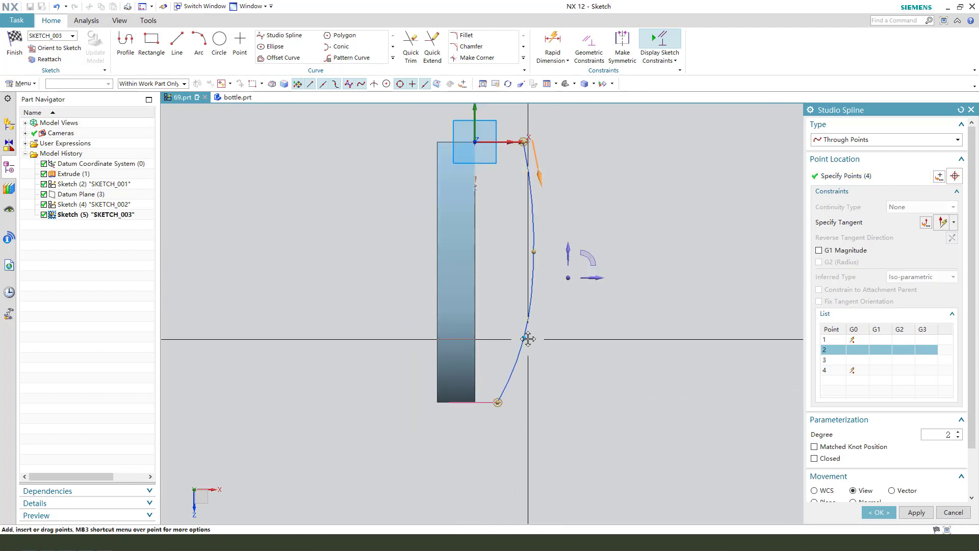
click(533, 252)
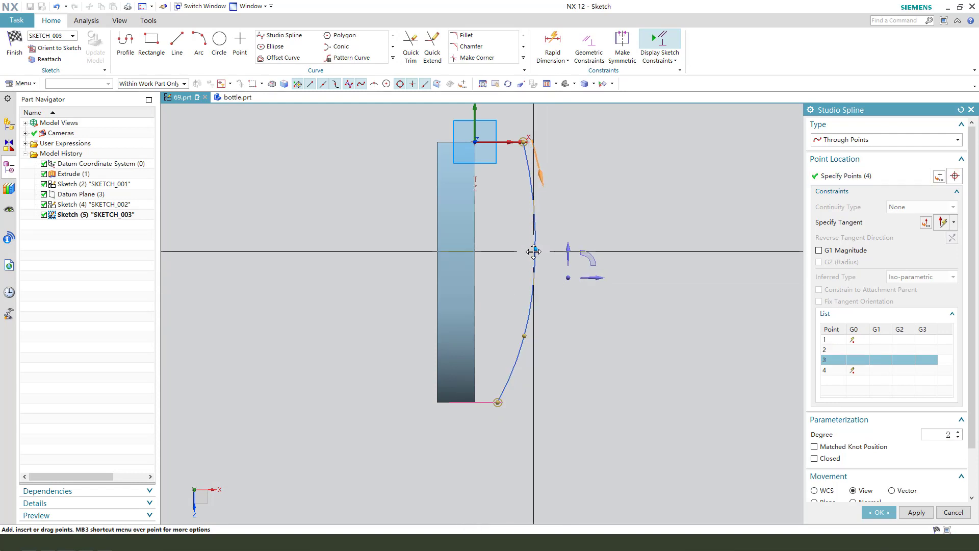
click(534, 251)
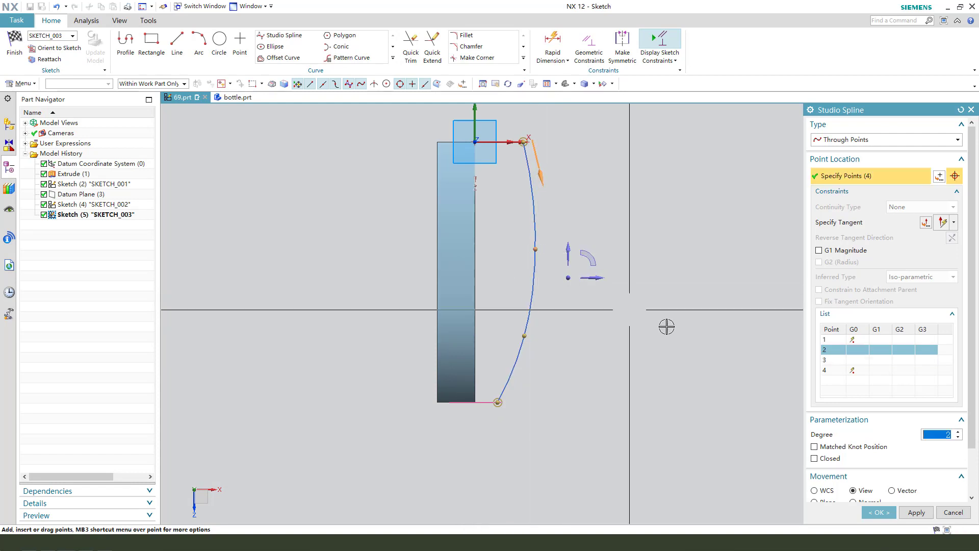
click(879, 512)
Finish the sketch without extruding it and hide the datum plane.
click(16, 53)
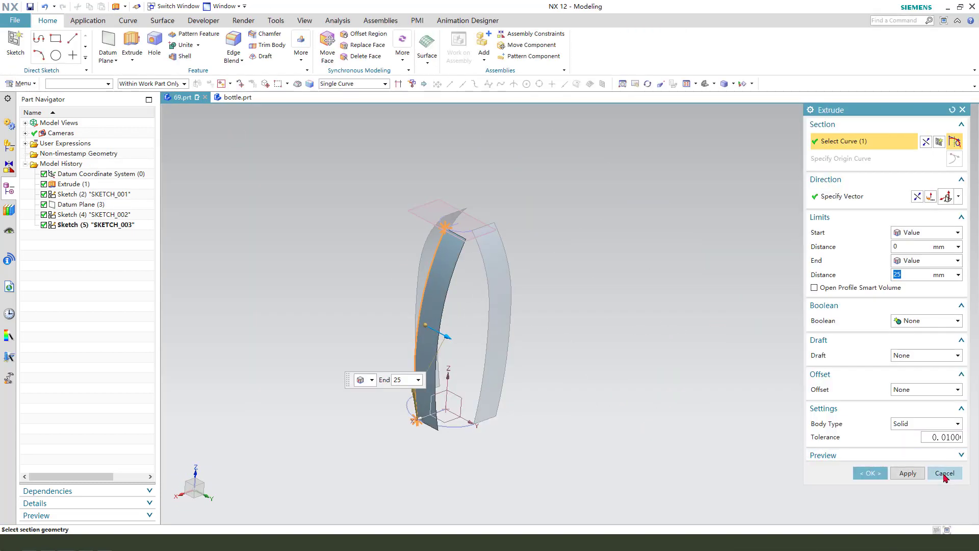
click(944, 474)
click(404, 285)
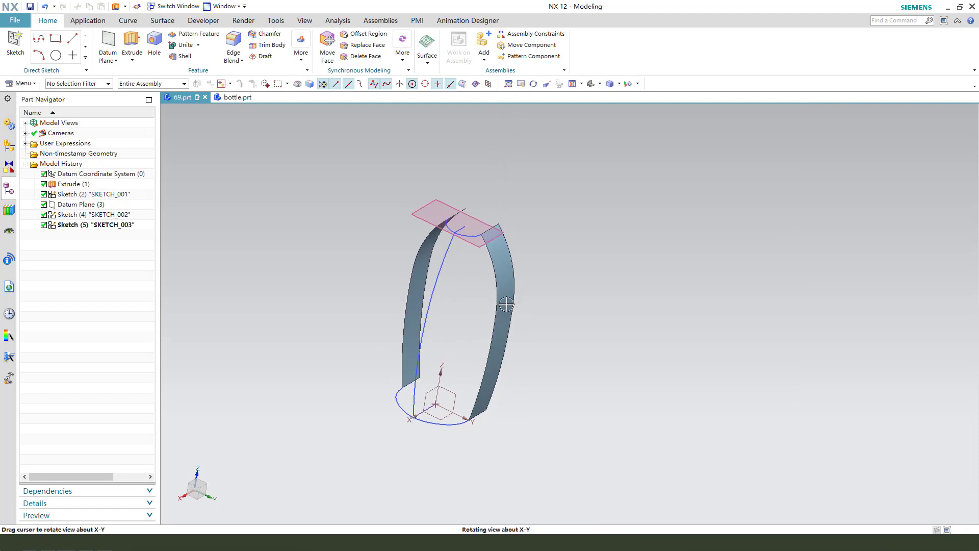
click(487, 236)
key(ctrl+b)
middle_drag(503, 310, 459, 229)
Start a Through Curve Mesh surface with the three side curves as primary curves.
click(163, 22)
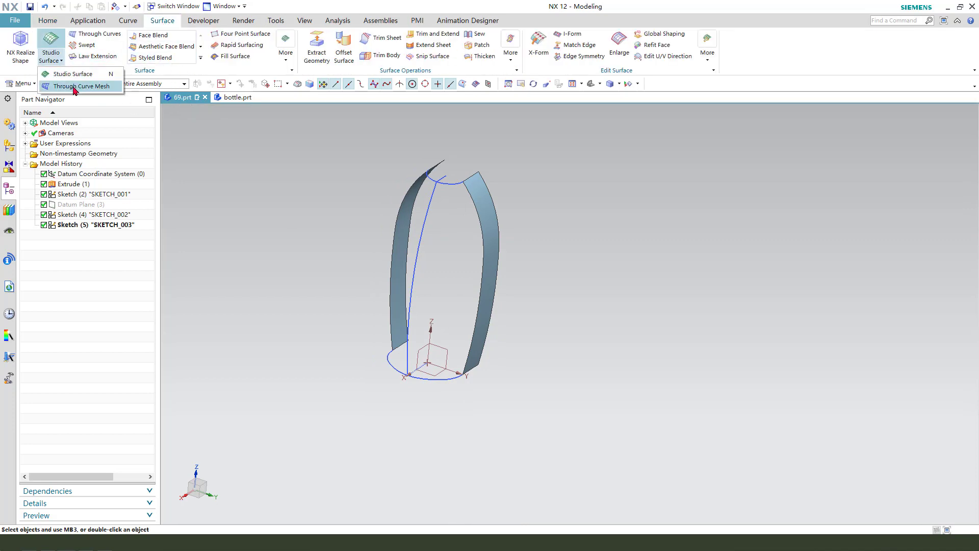
click(74, 88)
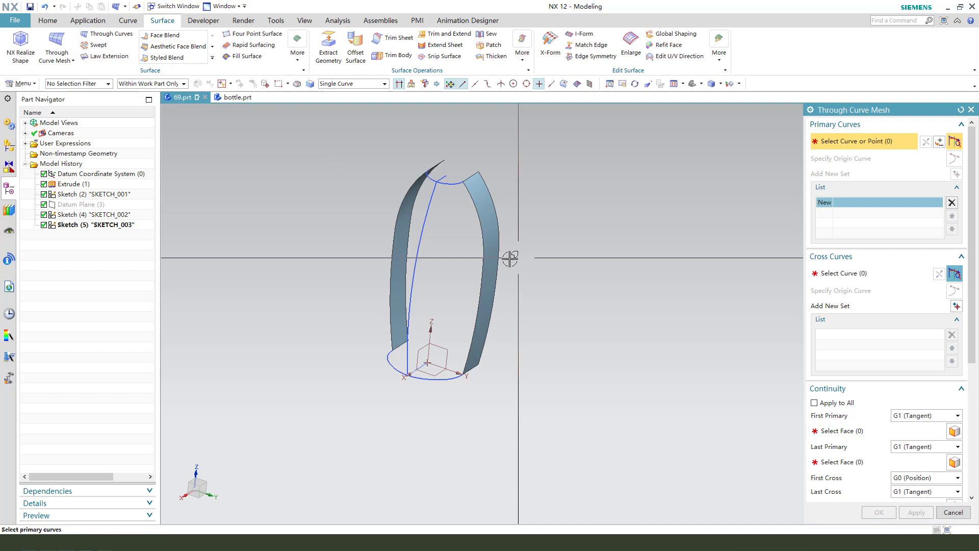
middle_drag(510, 259, 508, 266)
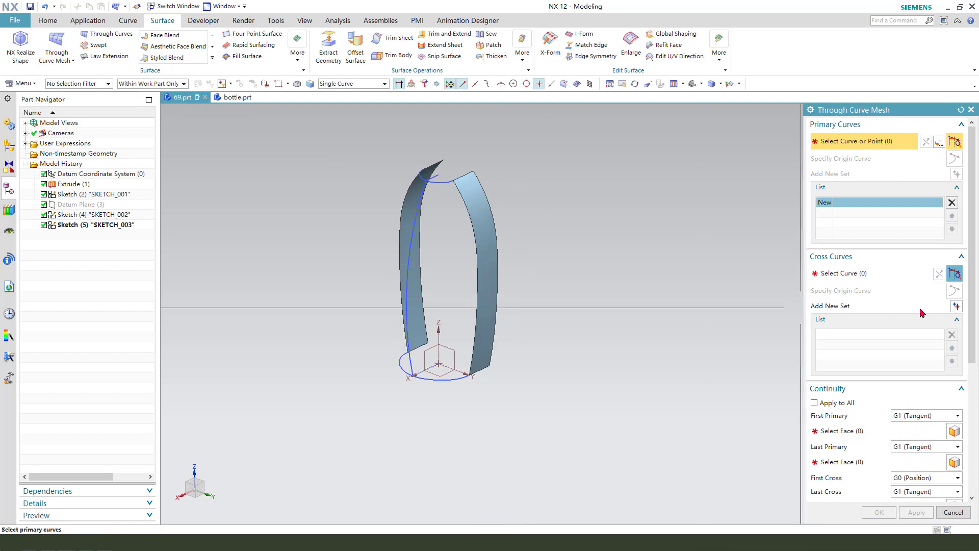
click(469, 208)
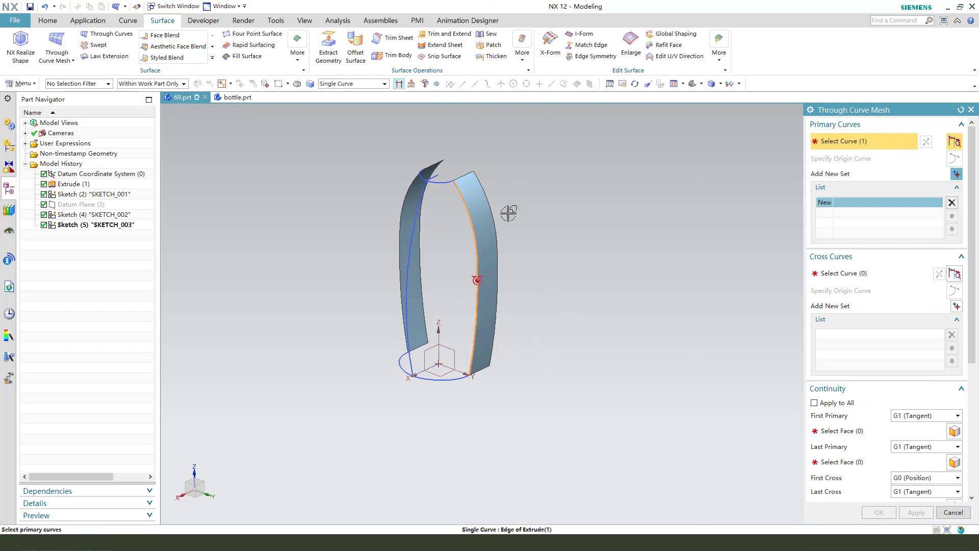
middle_click(567, 255)
click(426, 210)
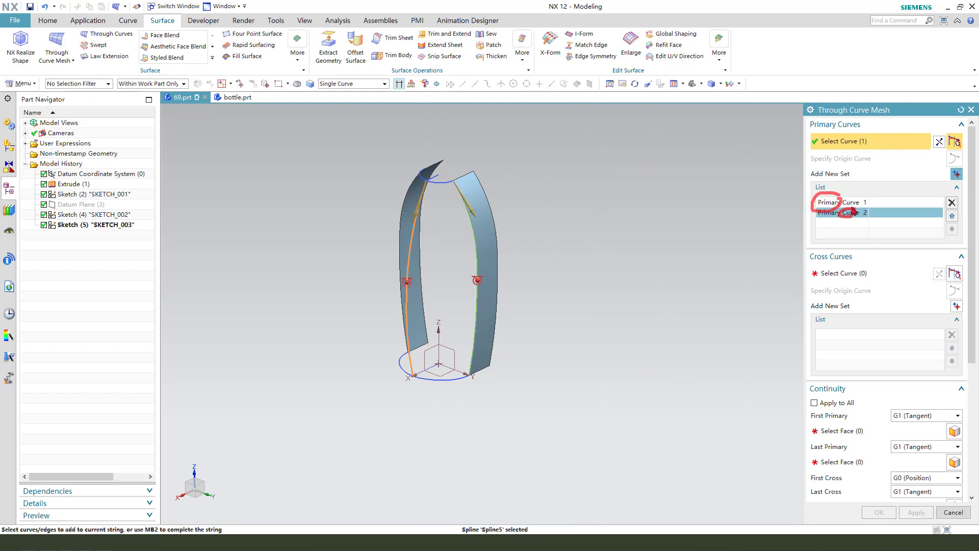
middle_click(782, 229)
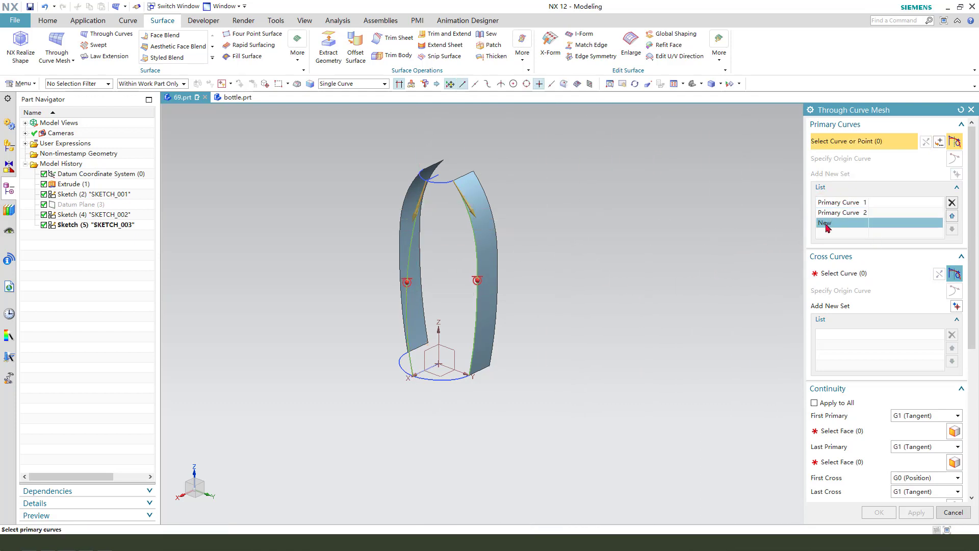
click(409, 193)
Select the top arc and bottom ellipse as the two cross curves.
middle_drag(553, 306, 888, 292)
click(864, 274)
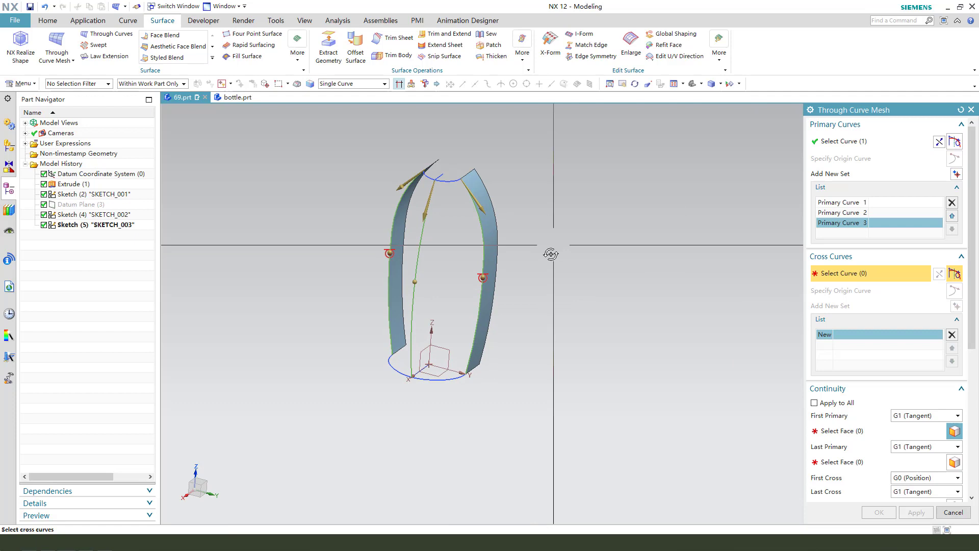
scroll(450, 222, down, 1)
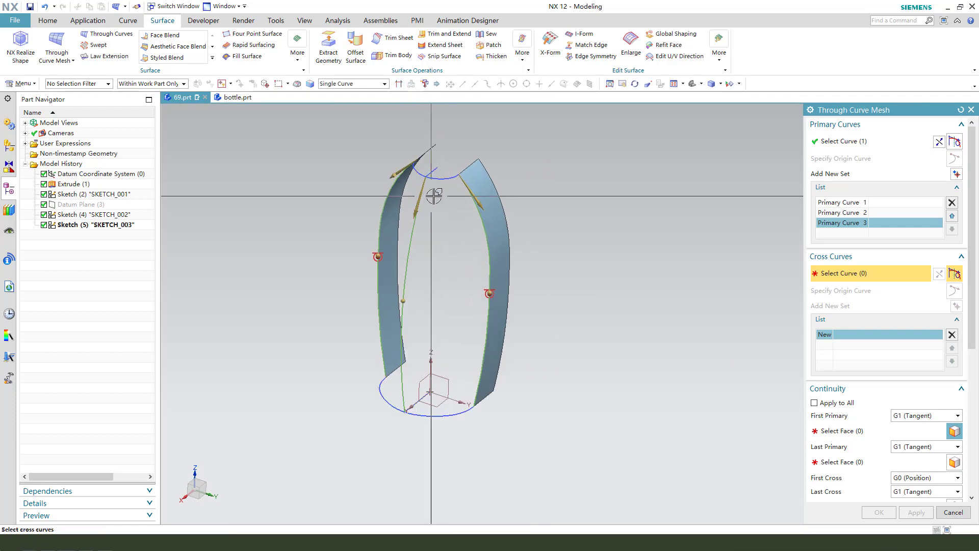
click(441, 178)
scroll(550, 224, up, 1)
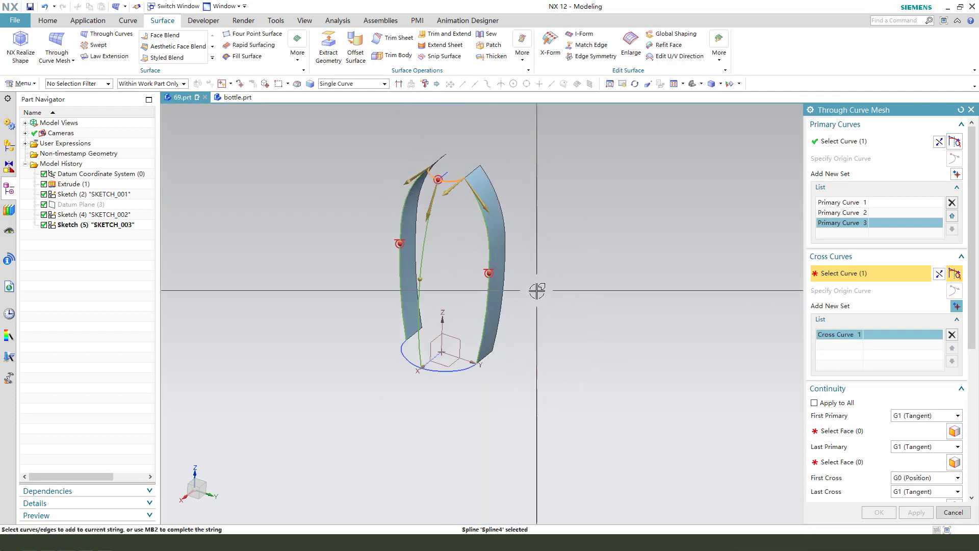
middle_click(485, 362)
scroll(452, 363, down, 2)
click(459, 365)
scroll(560, 395, up, 2)
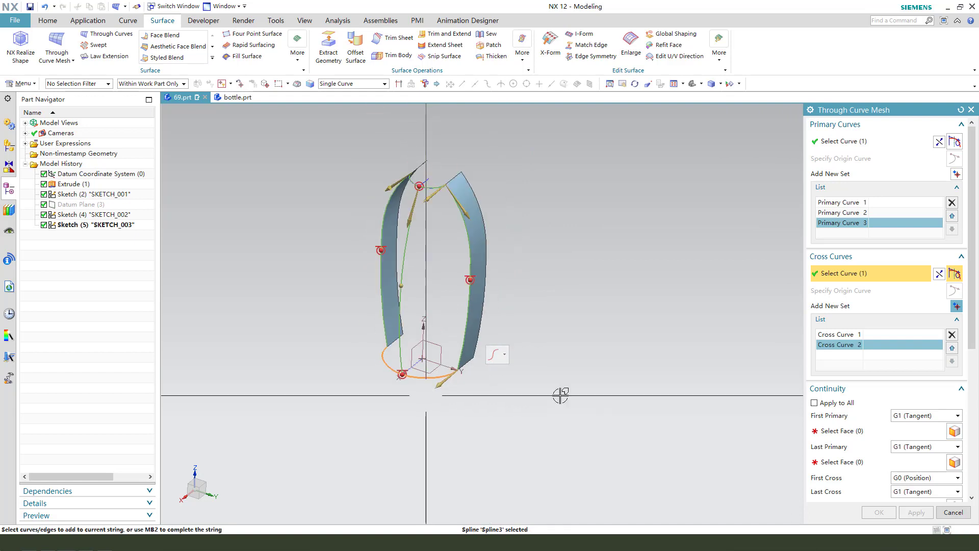
scroll(892, 413, down, 3)
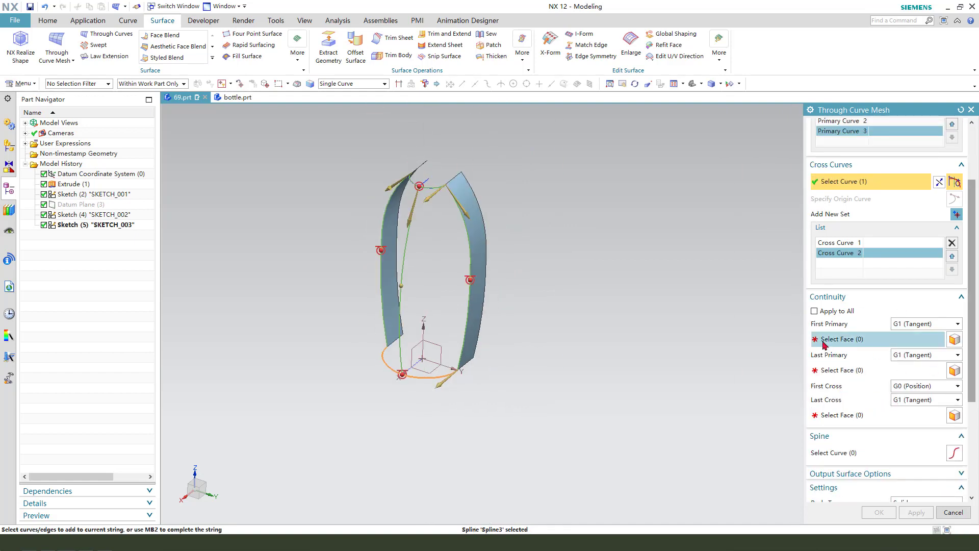
Make the surface G1 tangent to both side sheets, set last cross to G0, and create it.
click(858, 339)
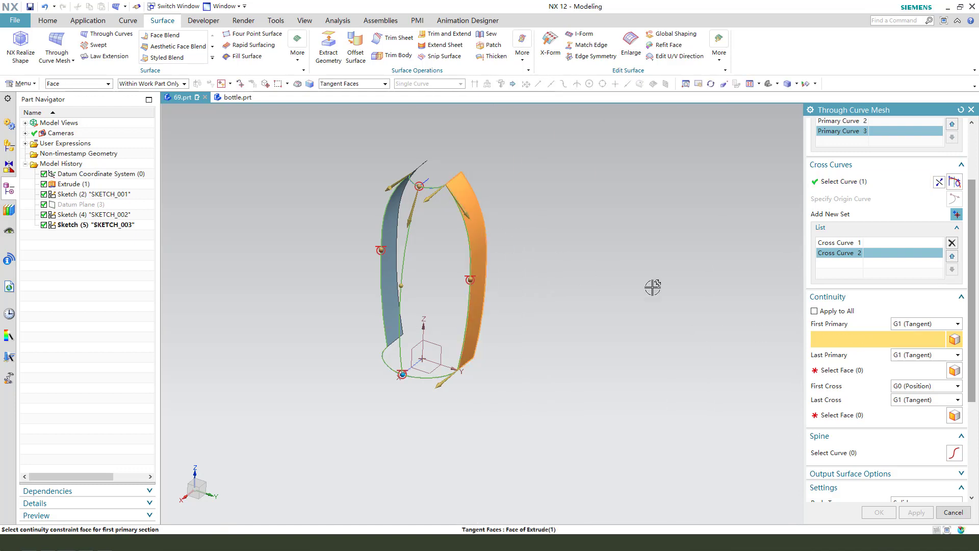
click(885, 371)
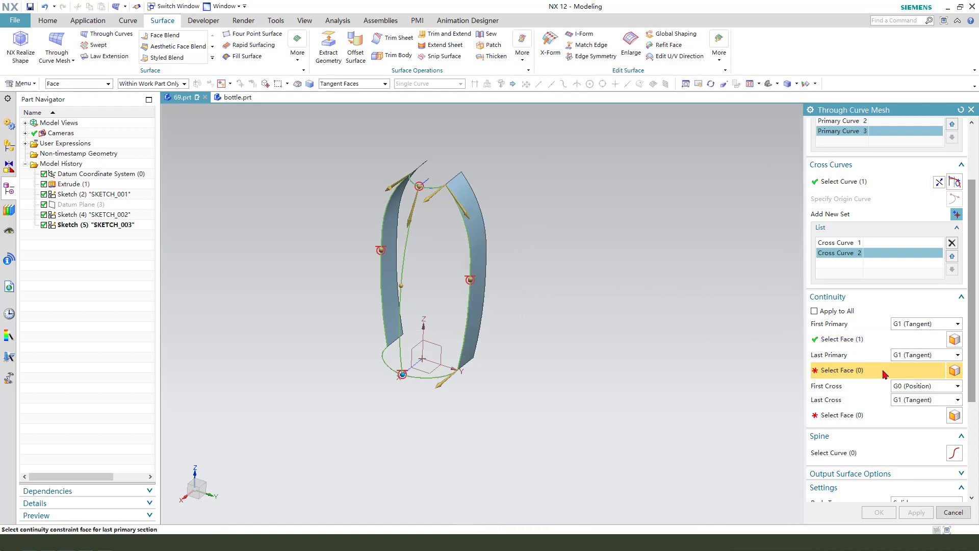
click(394, 228)
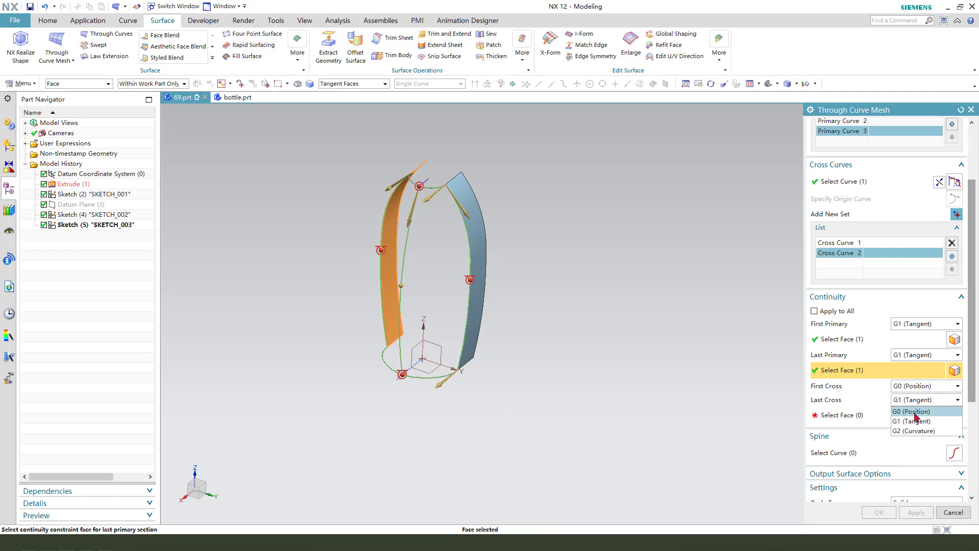
click(915, 414)
click(879, 513)
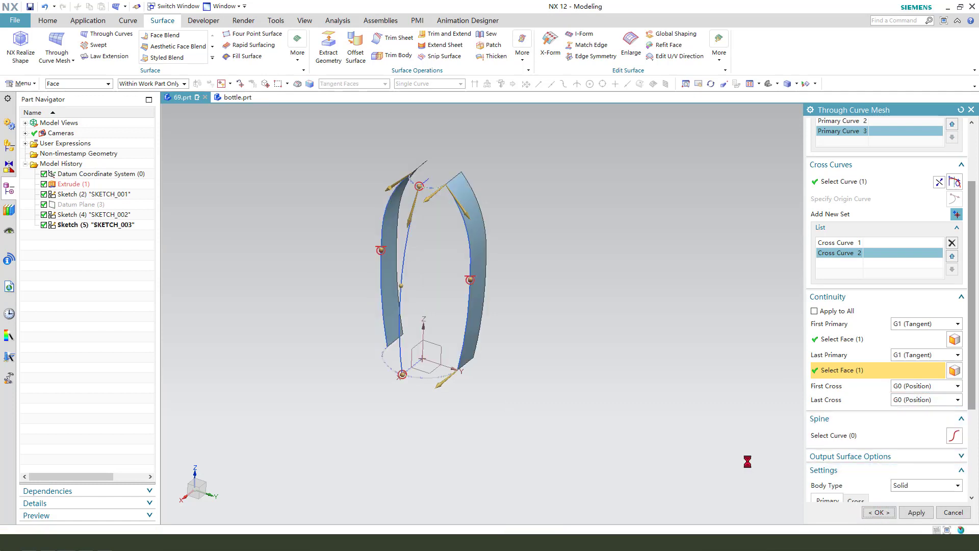
middle_drag(549, 322, 498, 221)
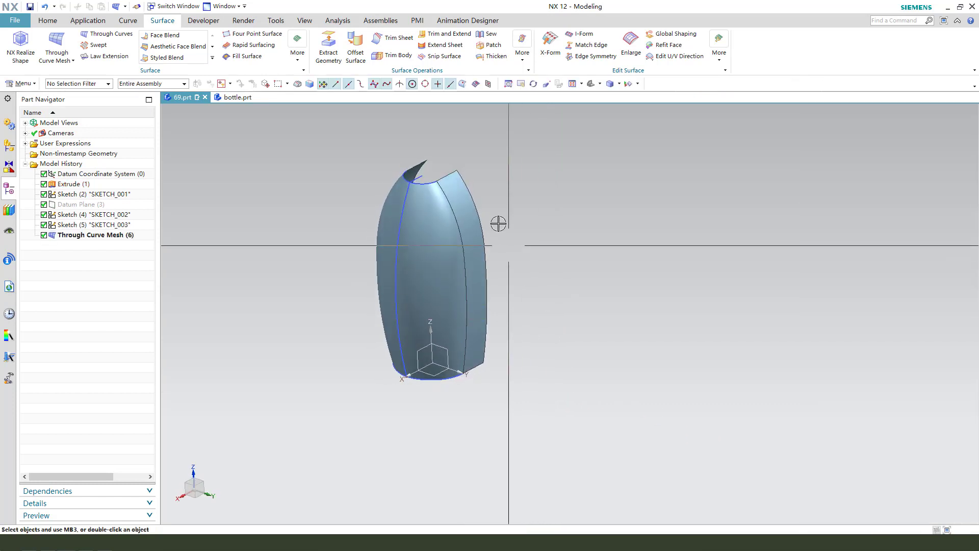
Hide the Extrude (1) side sheets and turn the view around the bottle body.
key(ctrl+b)
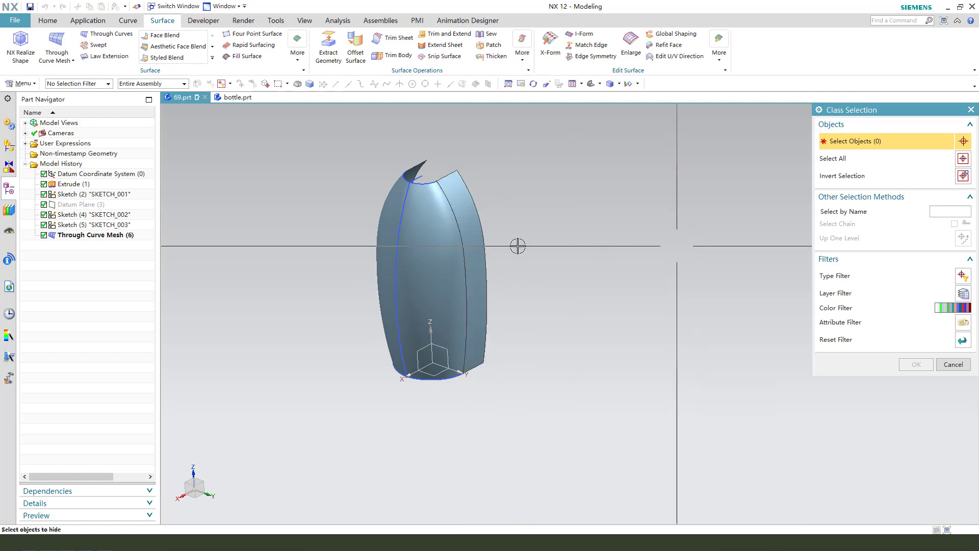
click(474, 219)
middle_click(494, 386)
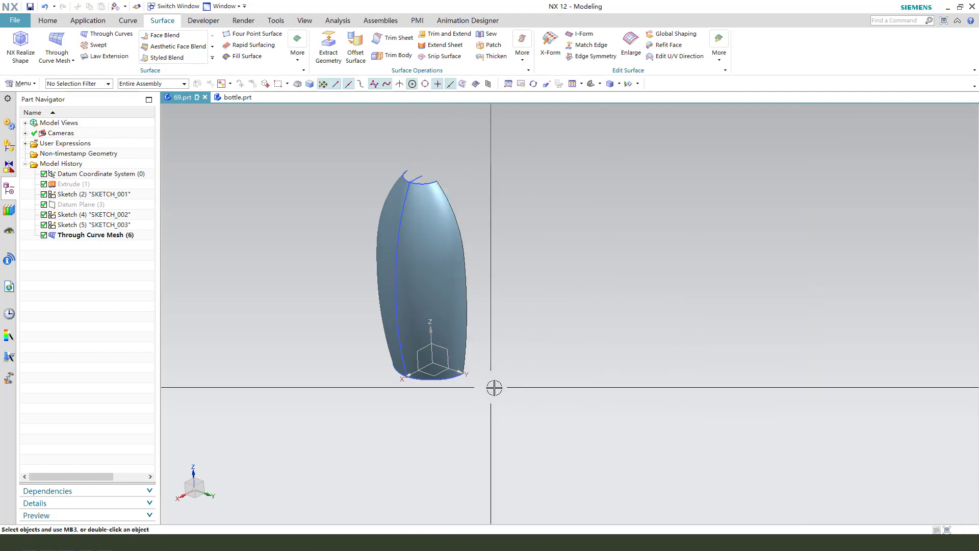
middle_drag(494, 387, 511, 372)
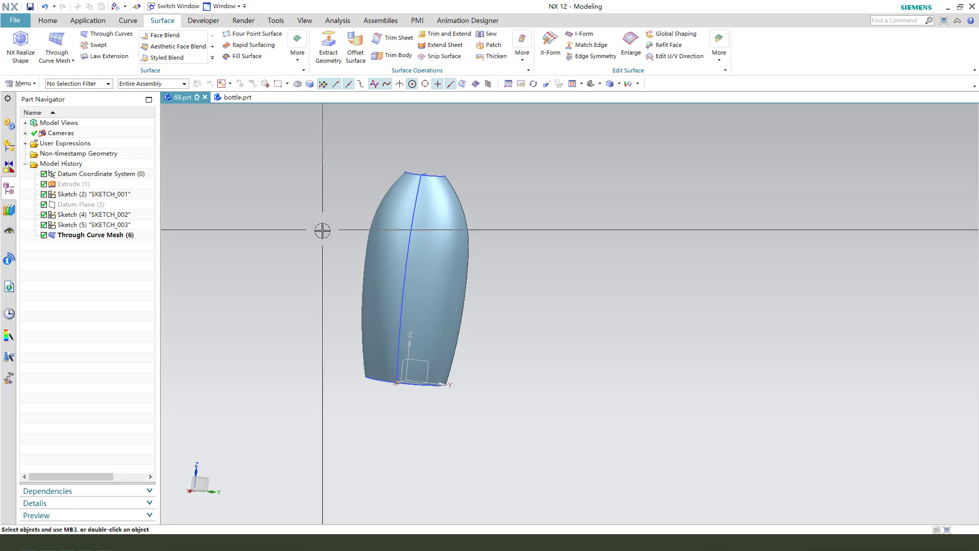
middle_drag(343, 295, 438, 305)
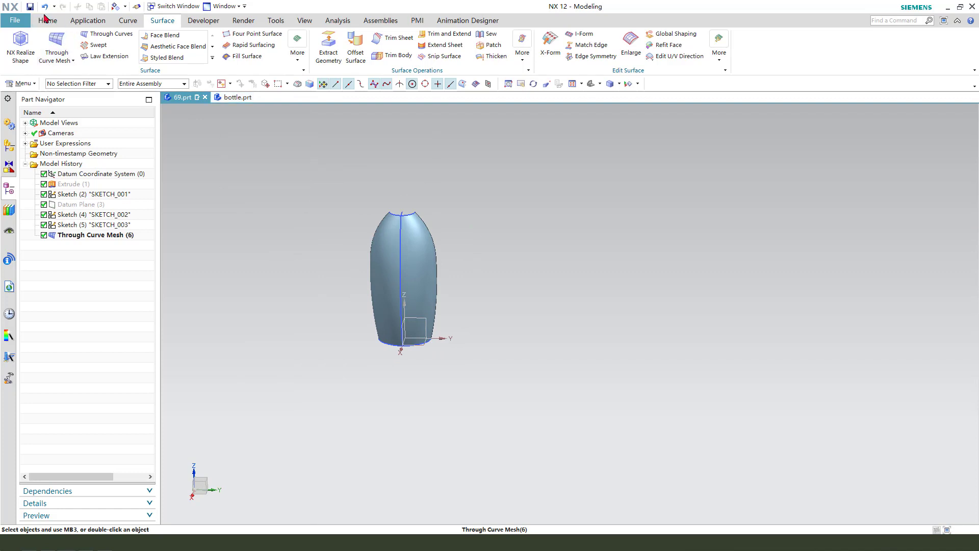
Start an extrude sketch on the datum plane.
click(43, 23)
click(132, 44)
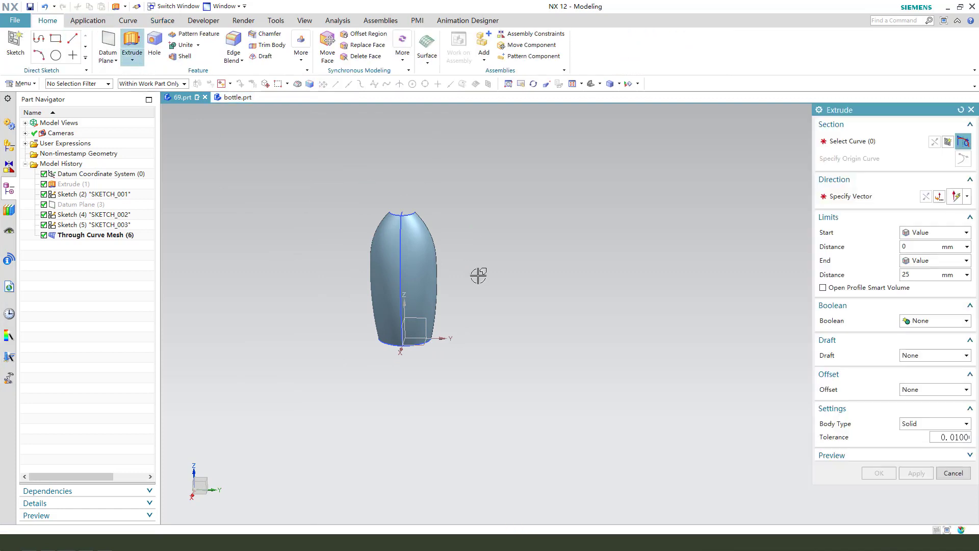
middle_drag(541, 318, 533, 334)
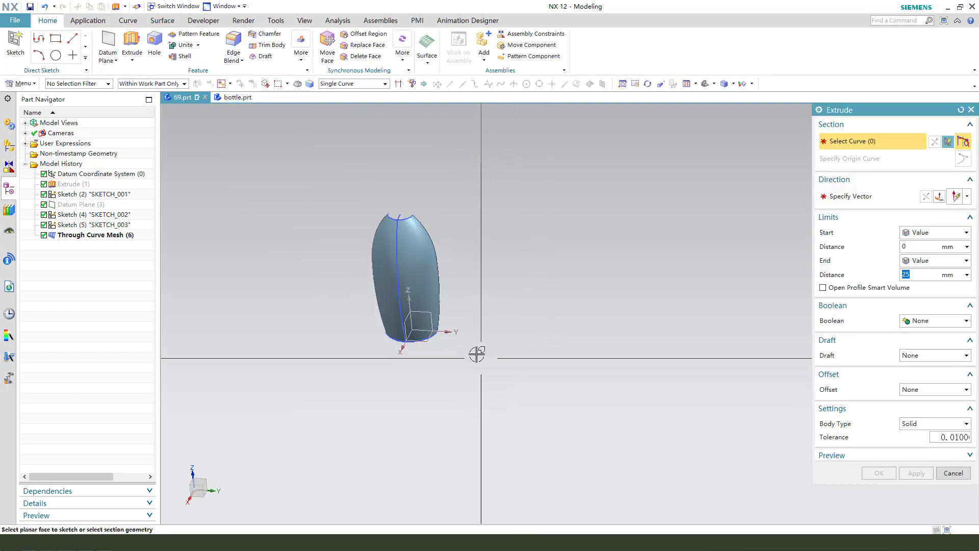
click(430, 313)
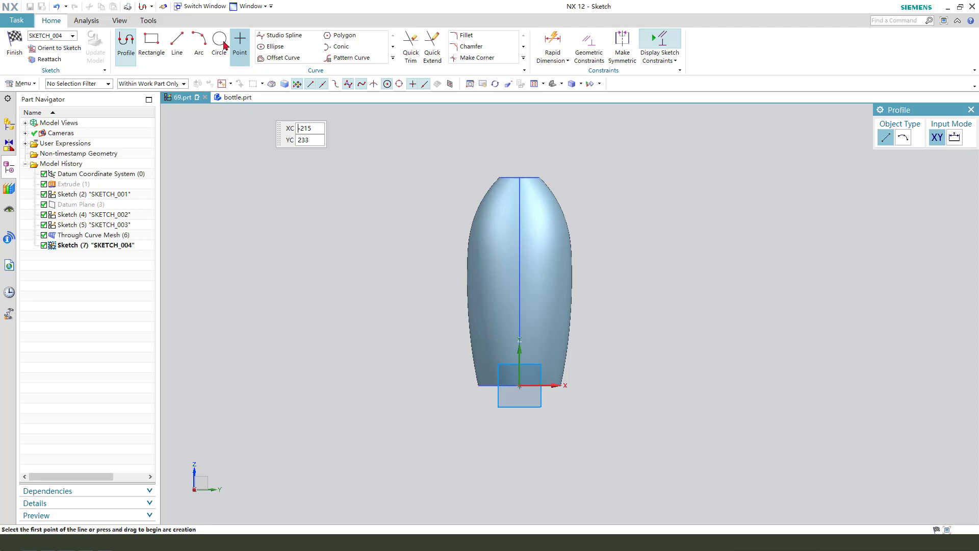
Lay out an ellipse centred on the bottle's axis with major radius 32.5 and minor radius 28.5.
click(273, 46)
click(520, 231)
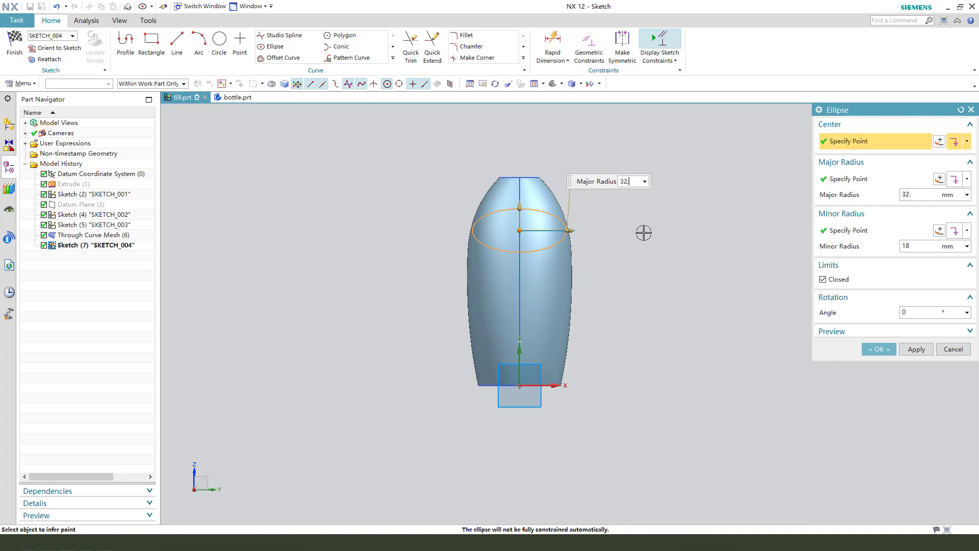
key(Return)
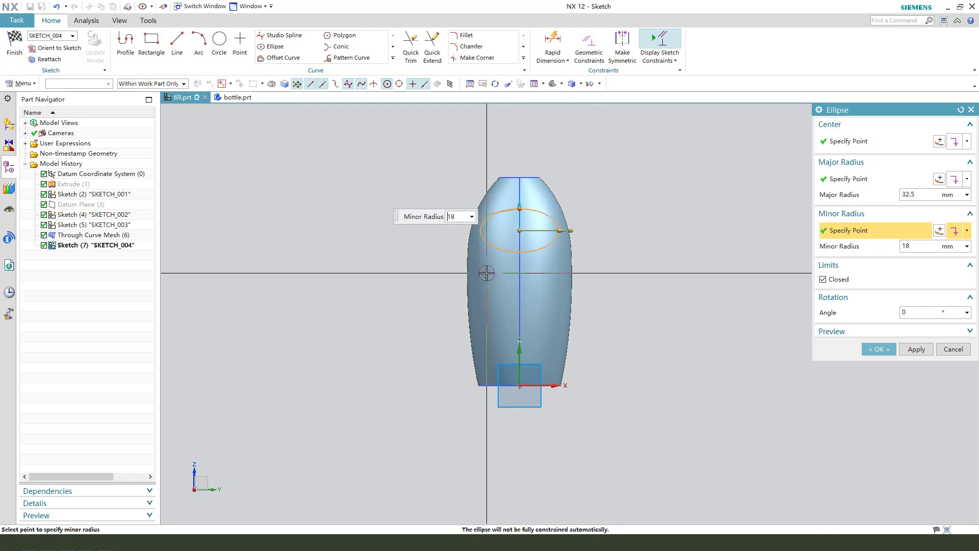
text(8.5)
key(Return)
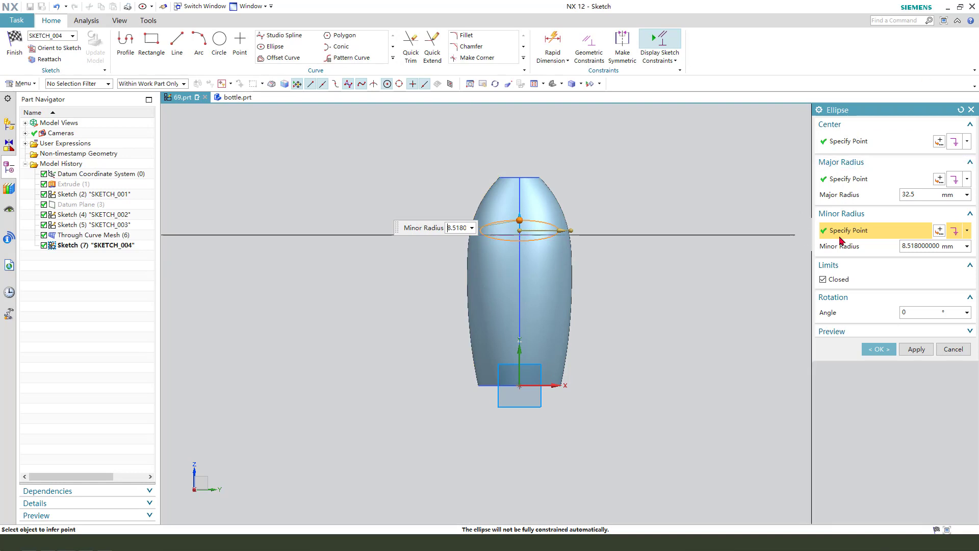
click(916, 245)
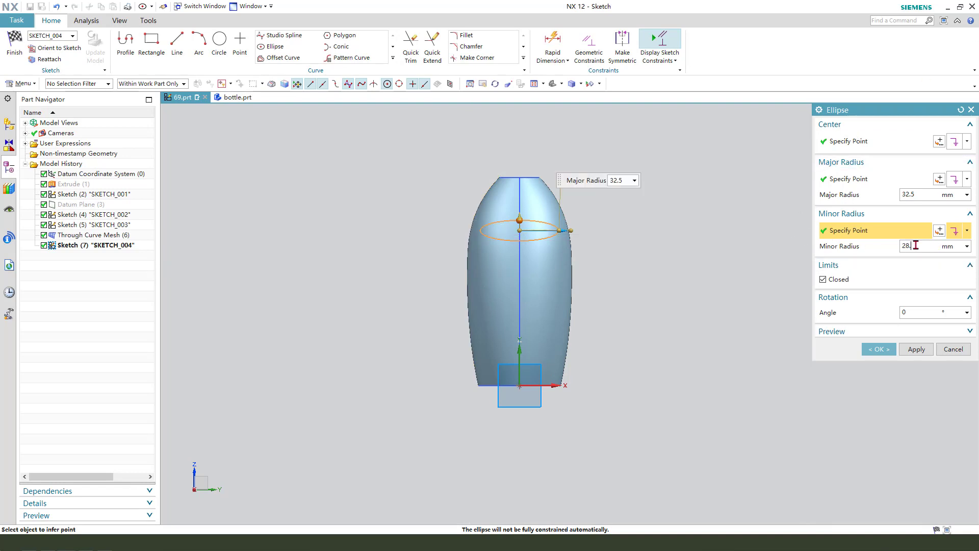
key(Return)
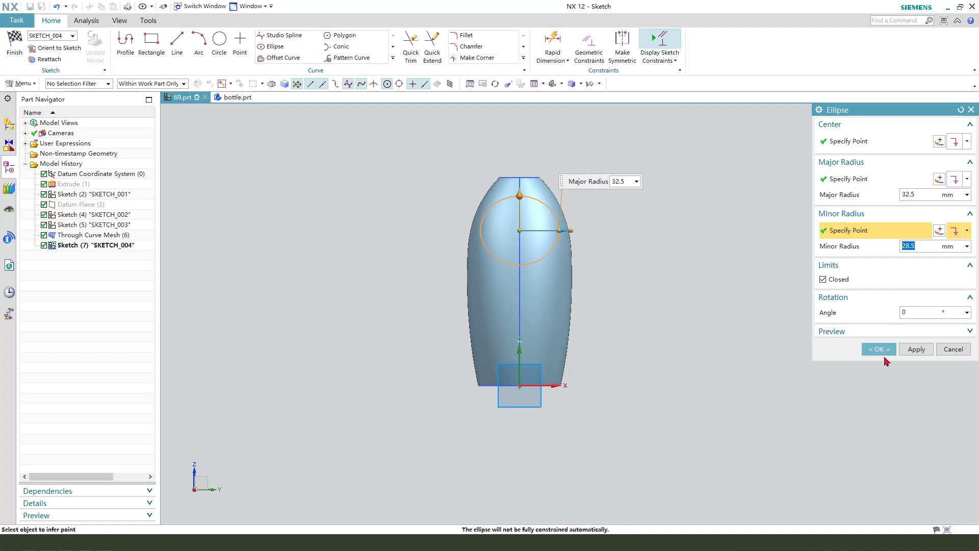
Create the 32.5 × 28.5 ellipse, undoing a stray circle along the way.
click(879, 351)
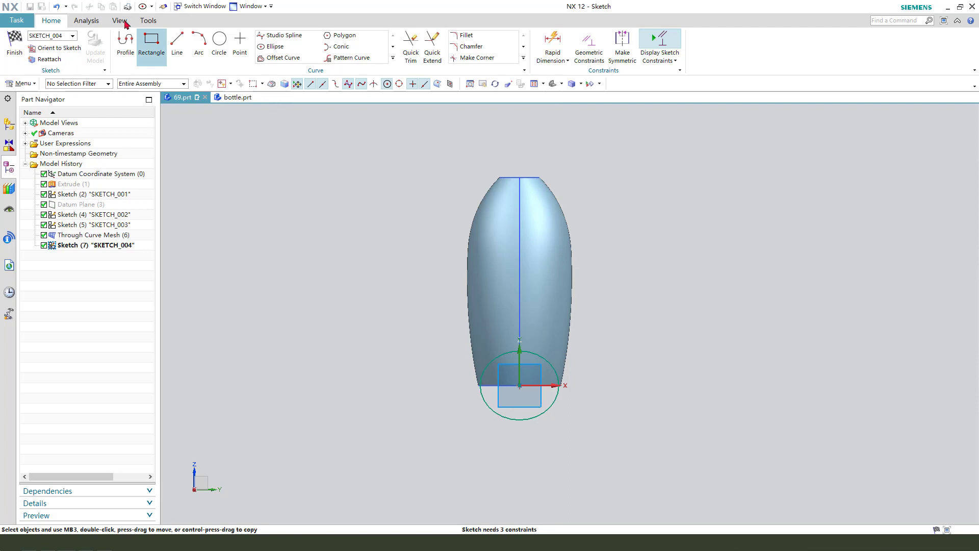
click(62, 6)
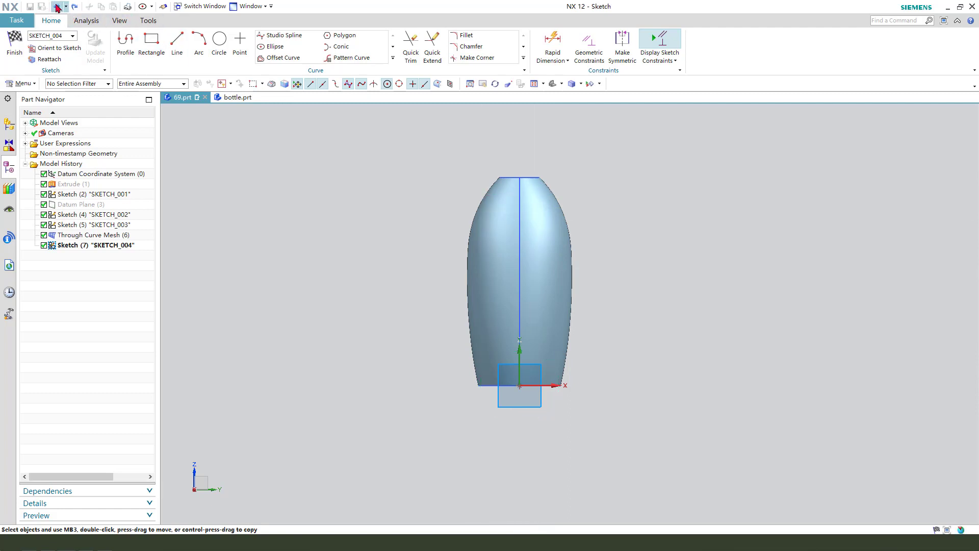
click(219, 45)
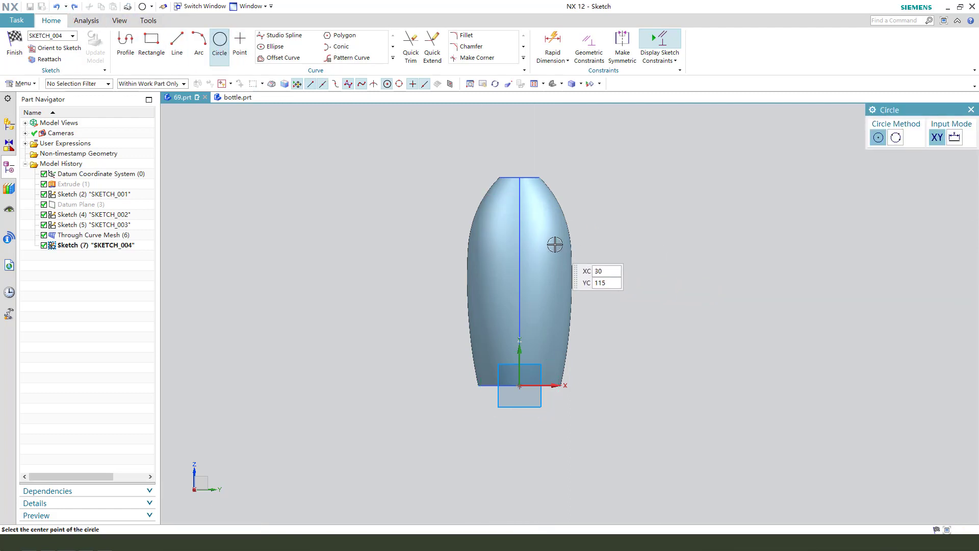
click(540, 223)
click(617, 263)
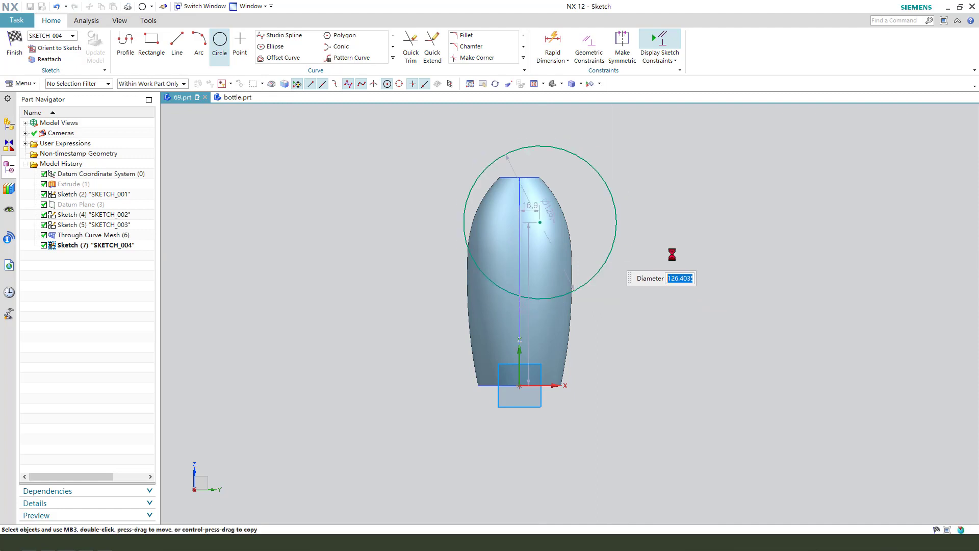
key(Escape)
click(62, 7)
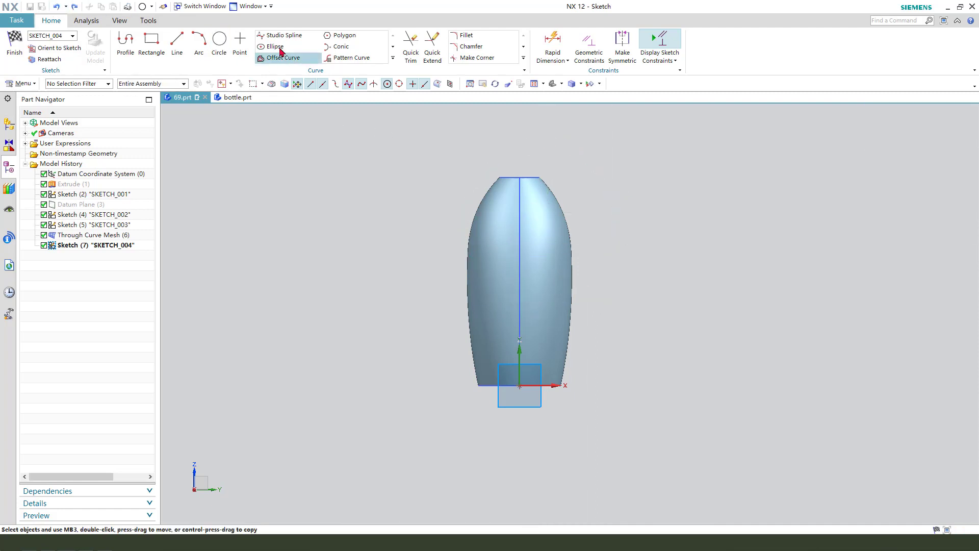
click(275, 47)
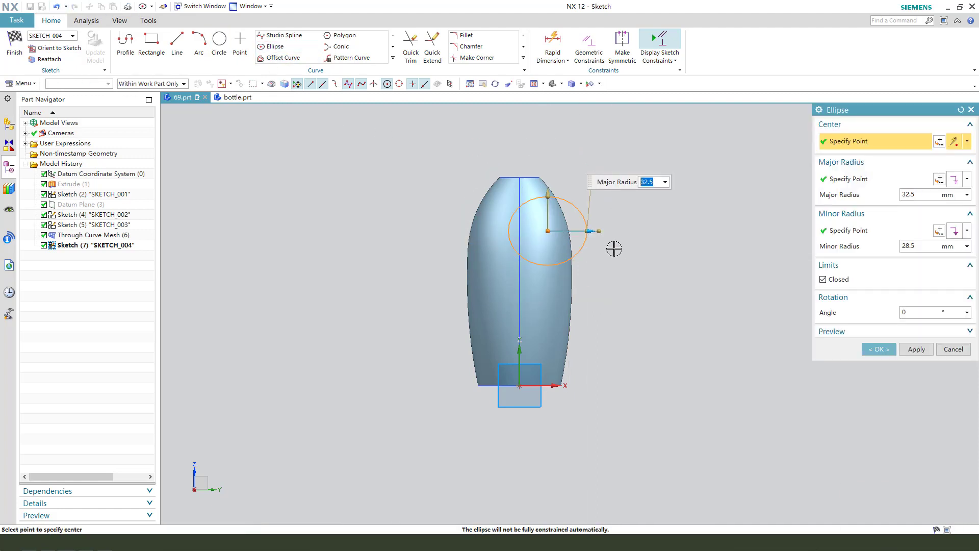
click(879, 349)
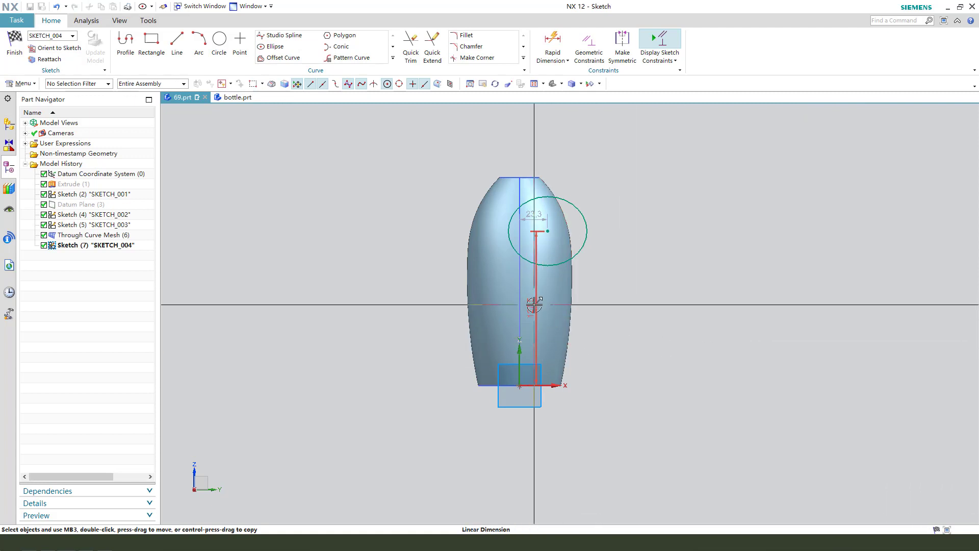
Dimension the ellipse's height above the bottom line as 97.
drag(535, 299, 713, 305)
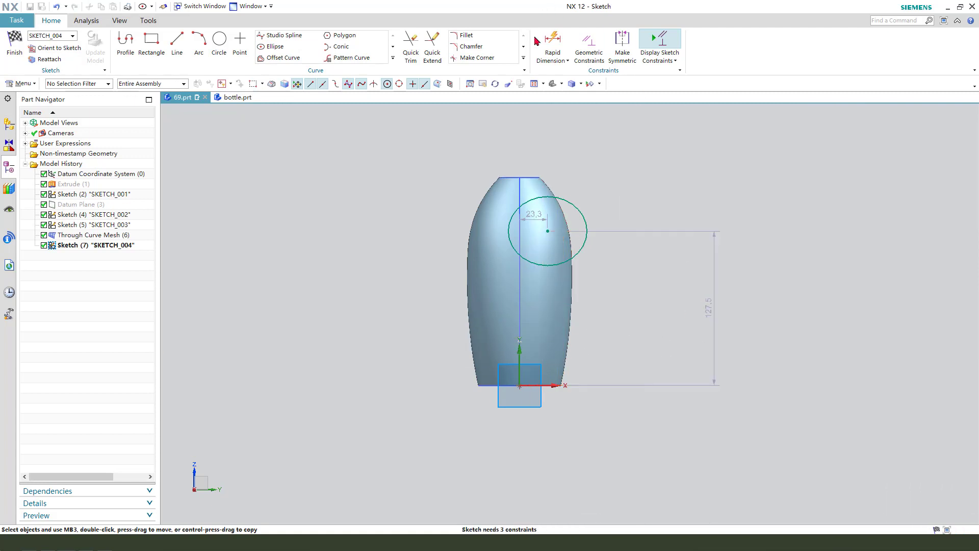
click(550, 266)
click(539, 386)
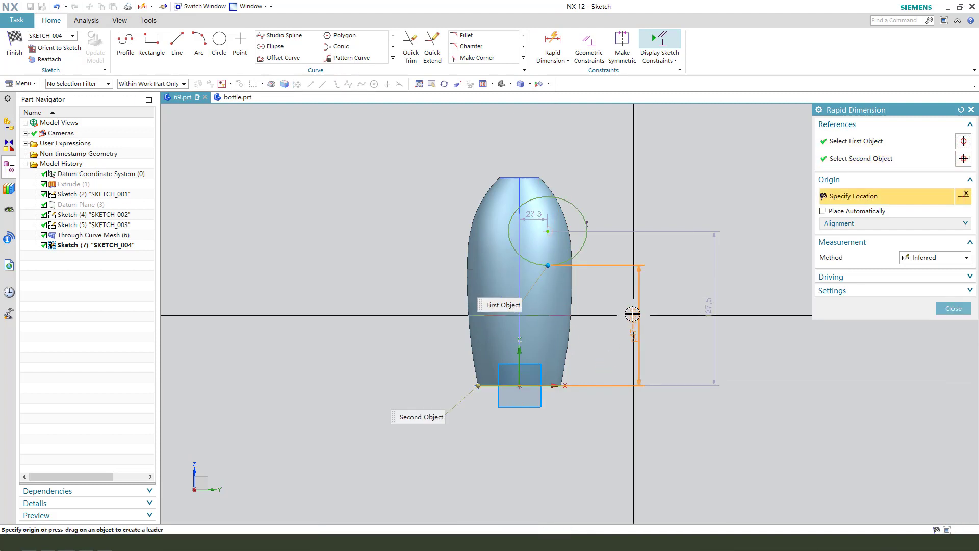
click(635, 319)
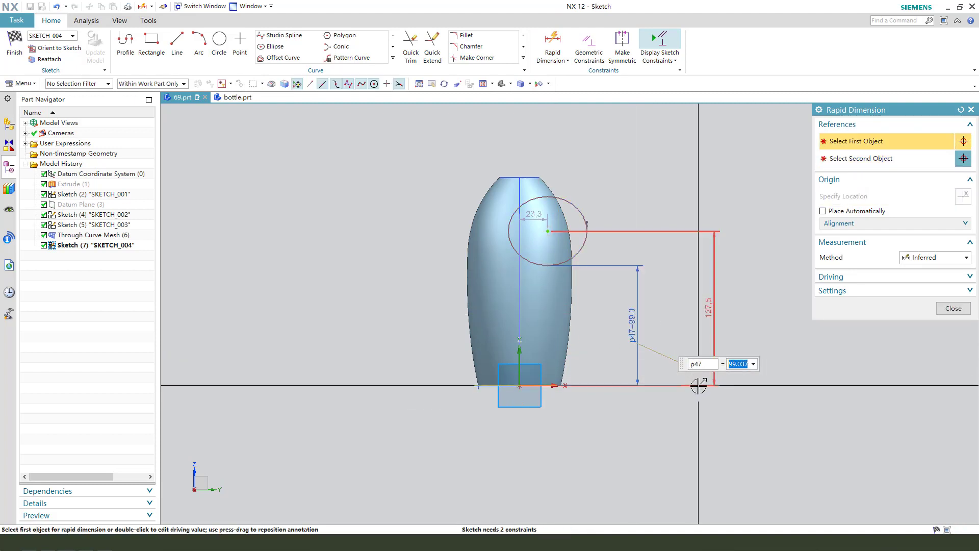
text(97)
key(Return)
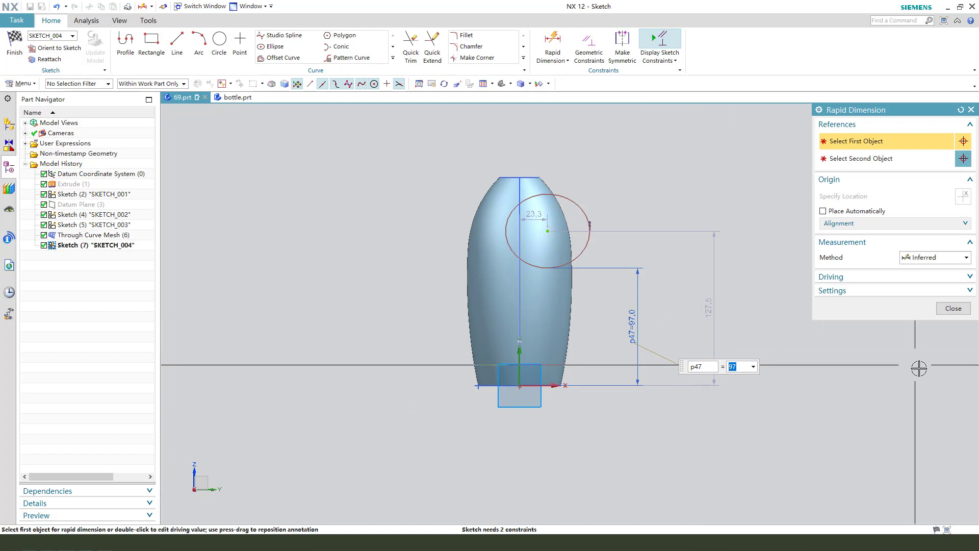
click(953, 308)
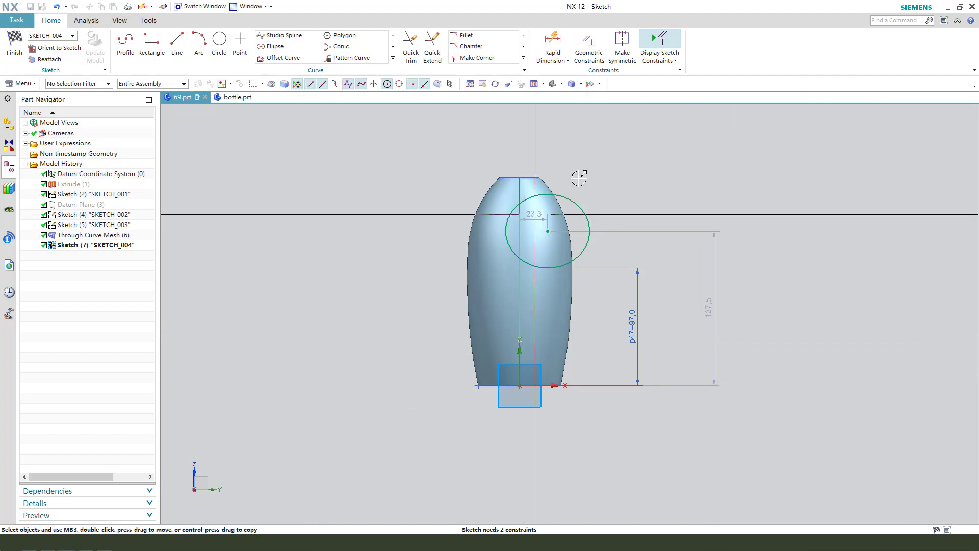
Constrain the ellipse centre onto the vertical axis and confirm its radii.
click(547, 231)
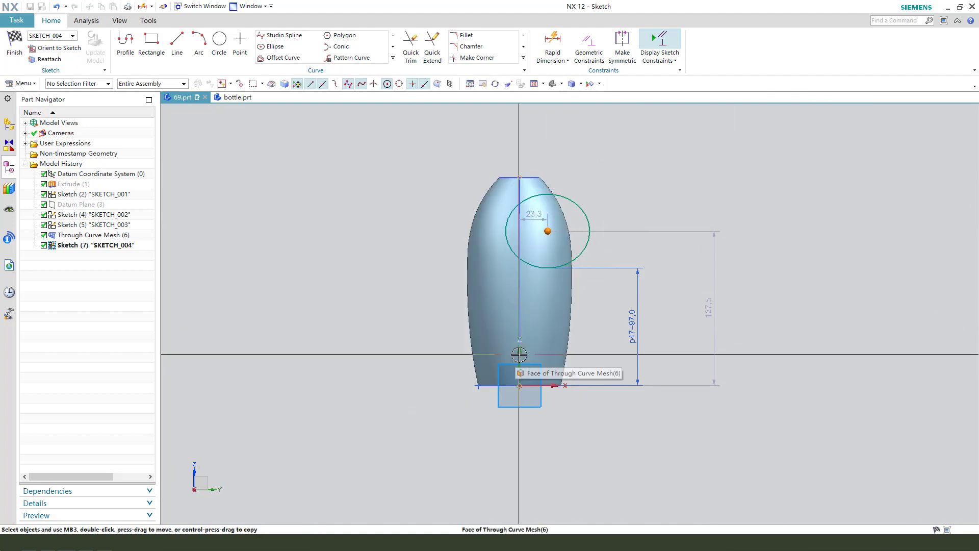
click(519, 354)
click(540, 337)
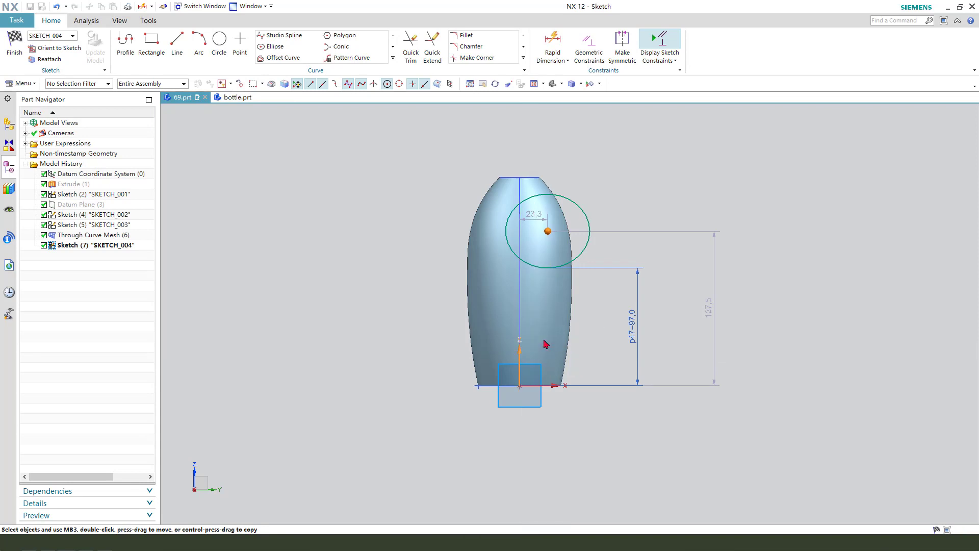
scroll(572, 219, up, 1)
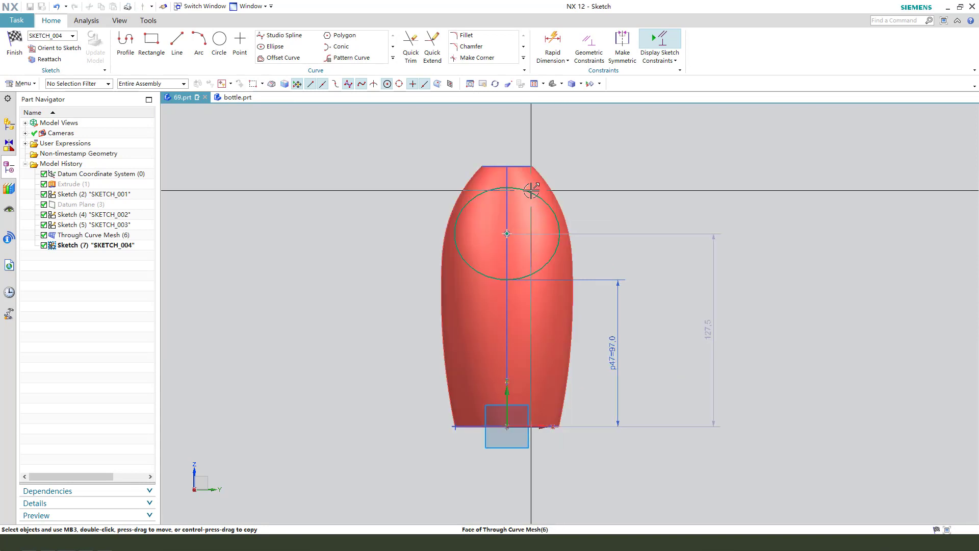
double_click(529, 192)
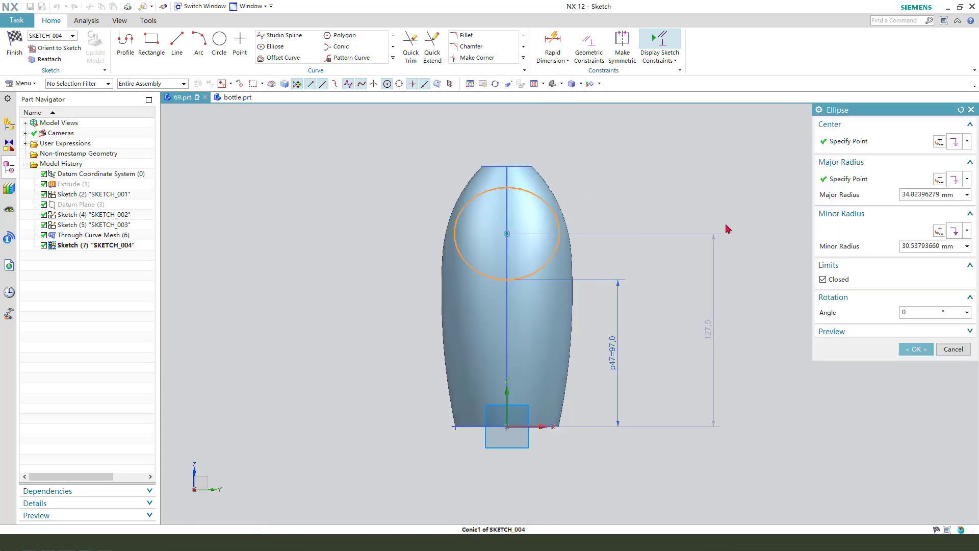
click(926, 249)
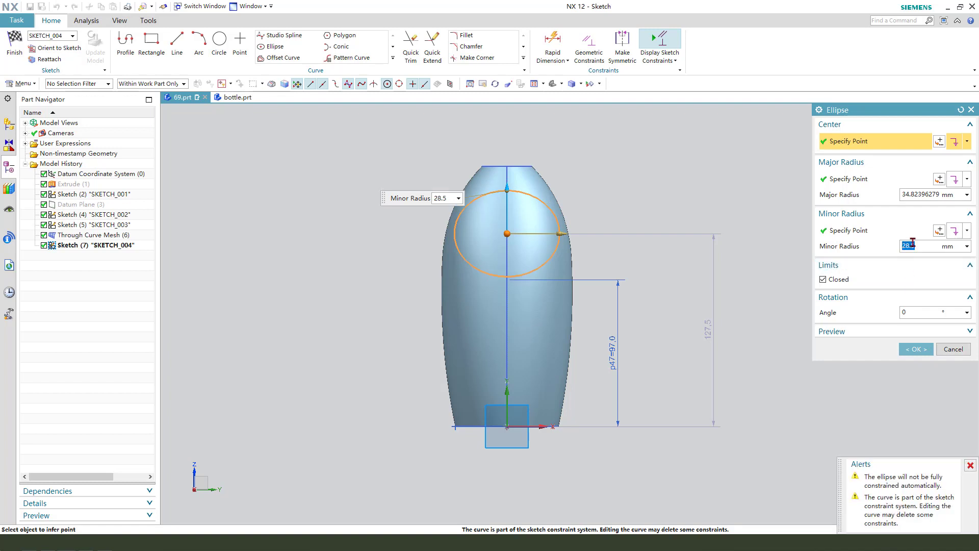
click(923, 196)
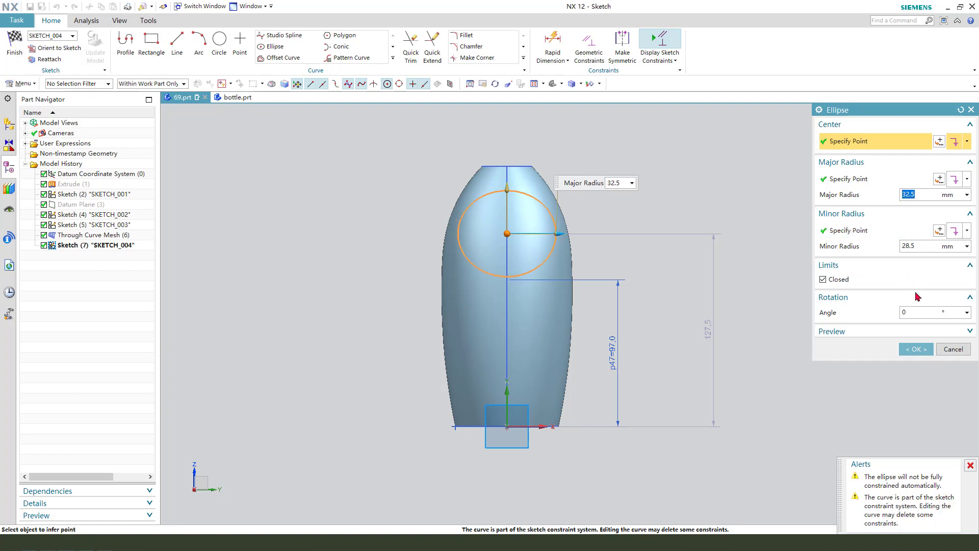
click(916, 349)
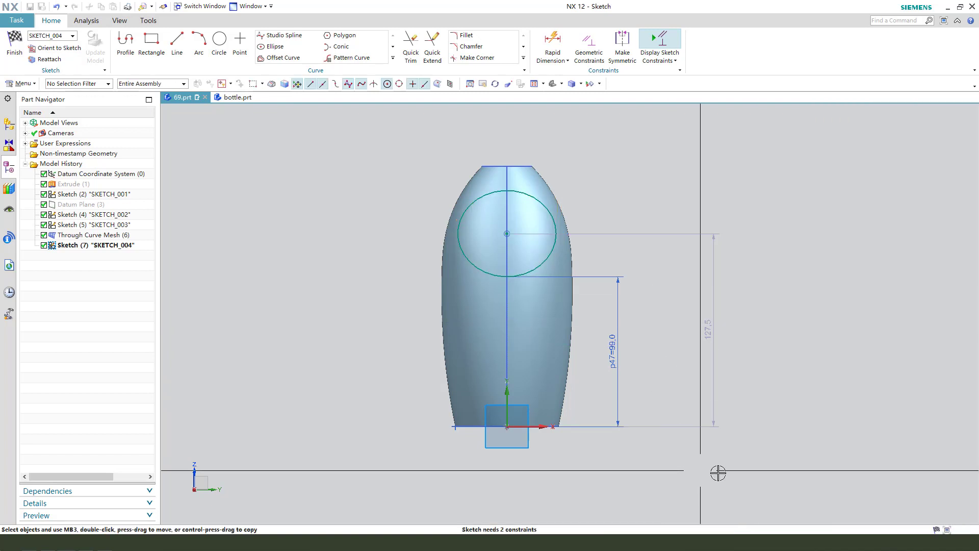
Subtract the ellipse extrusion from the bottle body to cut the opening, then hide SKETCH_003.
click(14, 45)
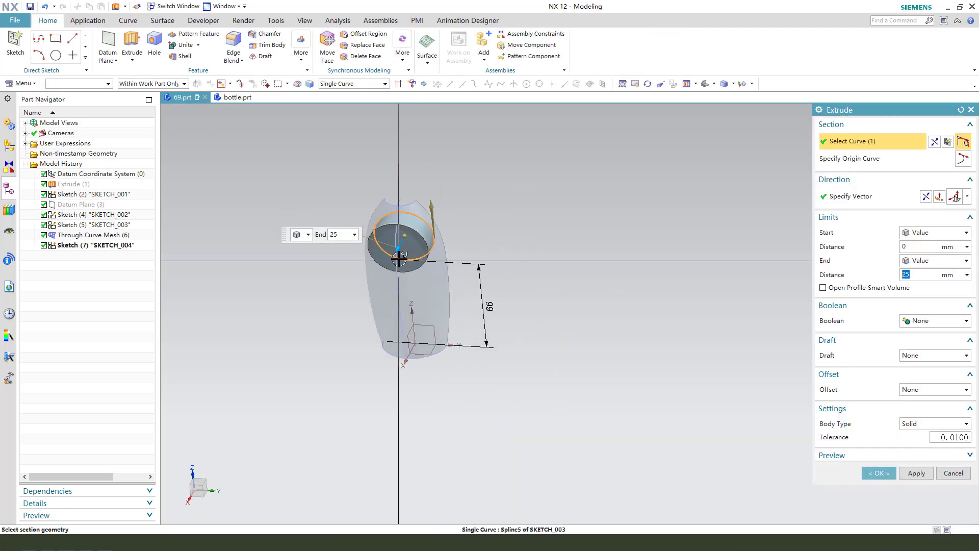
click(924, 321)
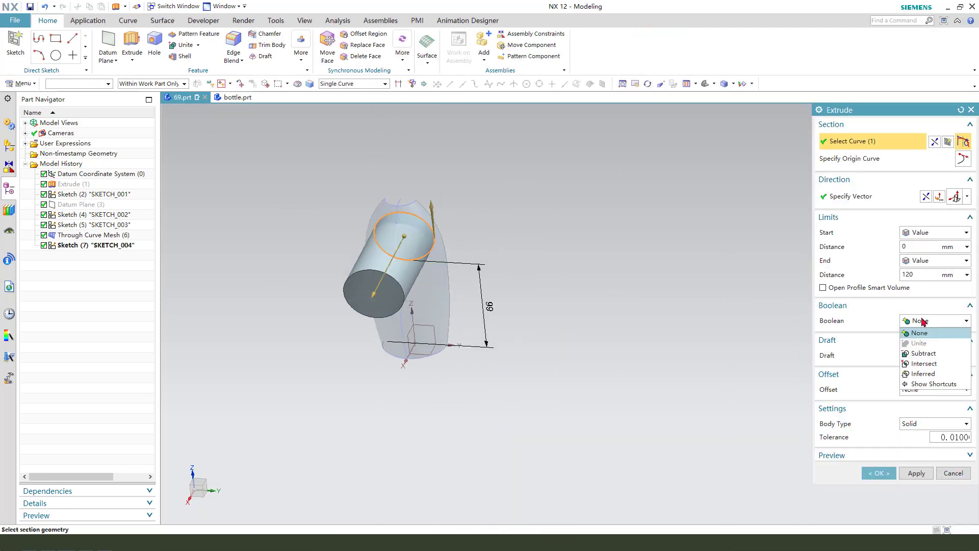
click(926, 360)
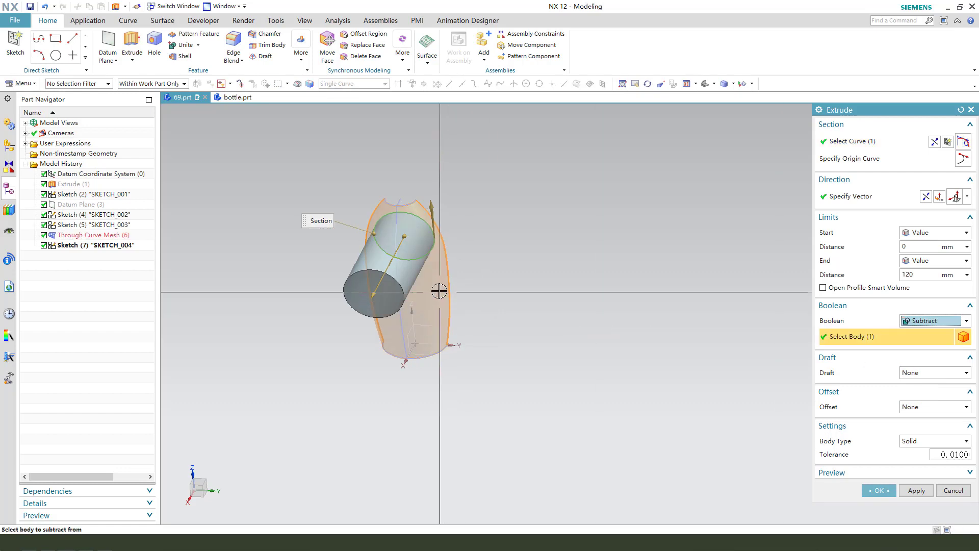
middle_click(436, 319)
middle_drag(436, 319, 462, 298)
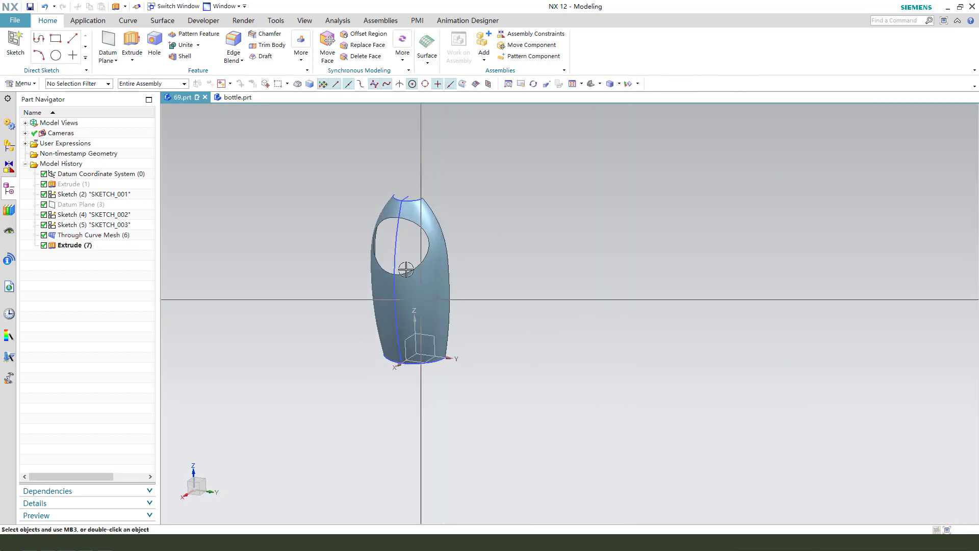
click(396, 241)
key(ctrl+b)
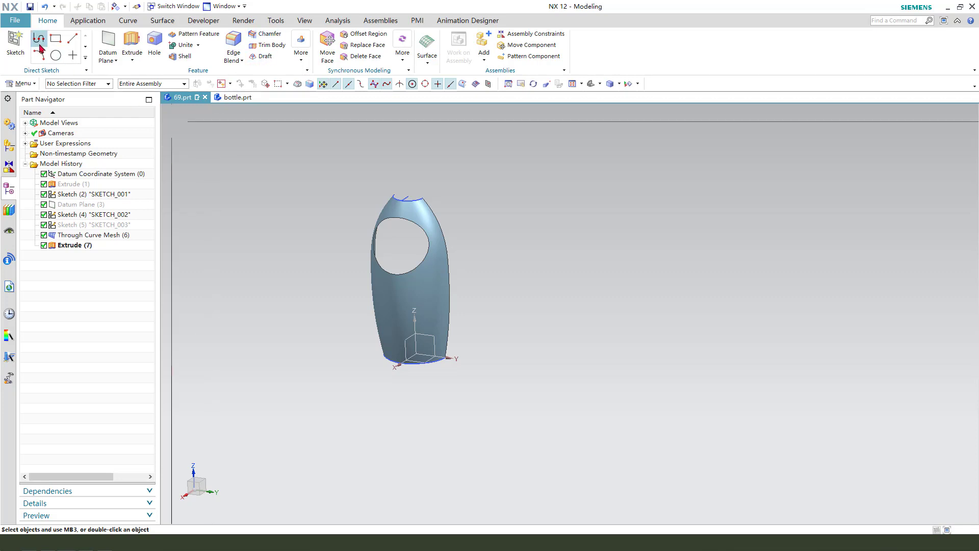
Start an extrude sketch on the datum plane and place an ellipse inside the hole.
click(132, 44)
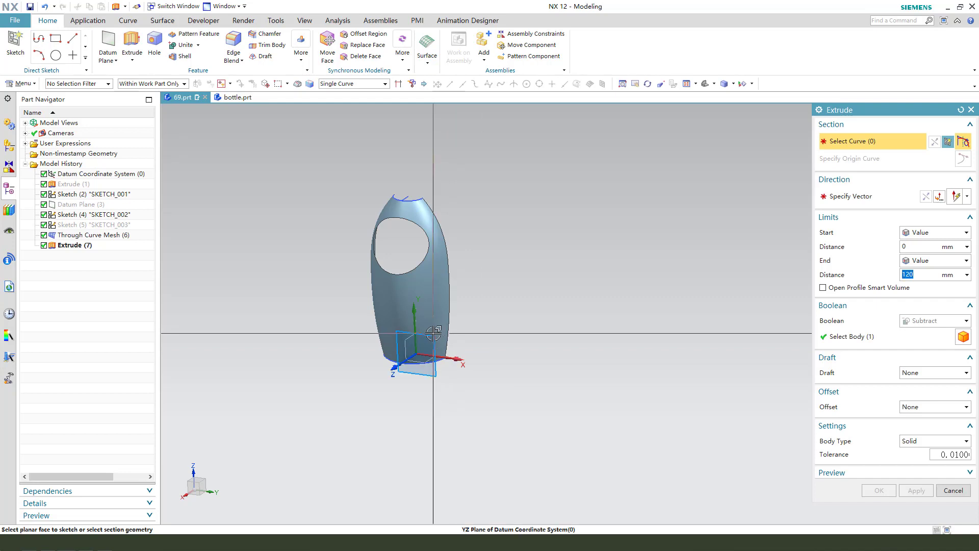
click(438, 332)
scroll(687, 163, up, 3)
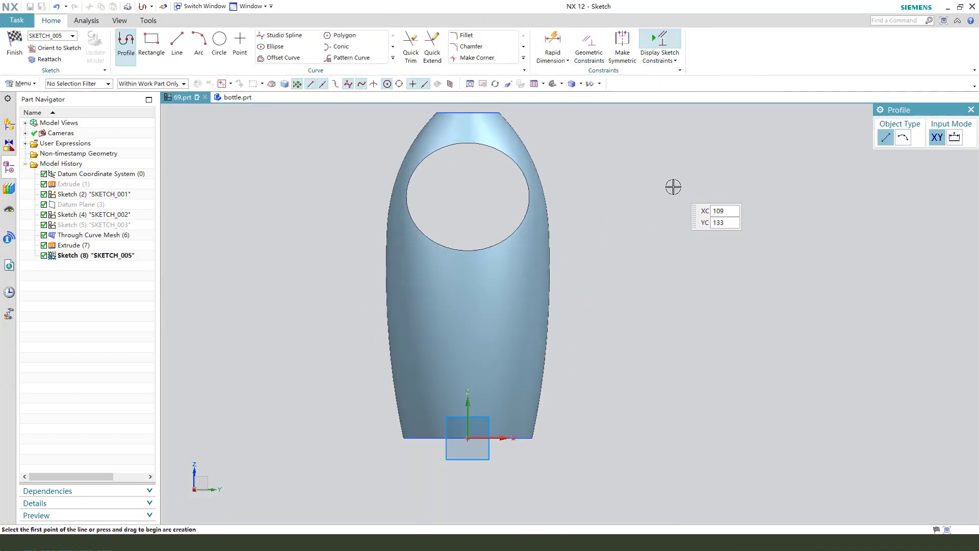
click(219, 41)
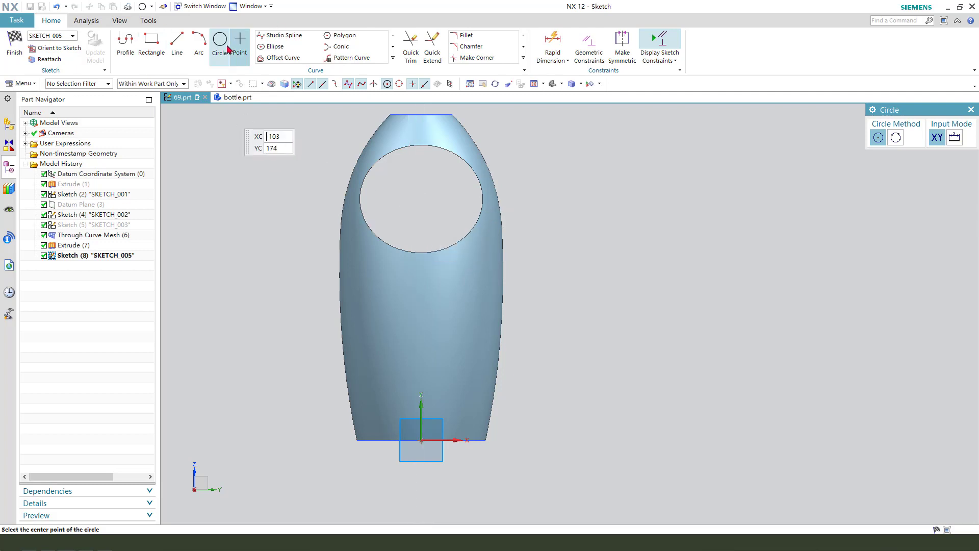
click(285, 47)
scroll(434, 230, down, 1)
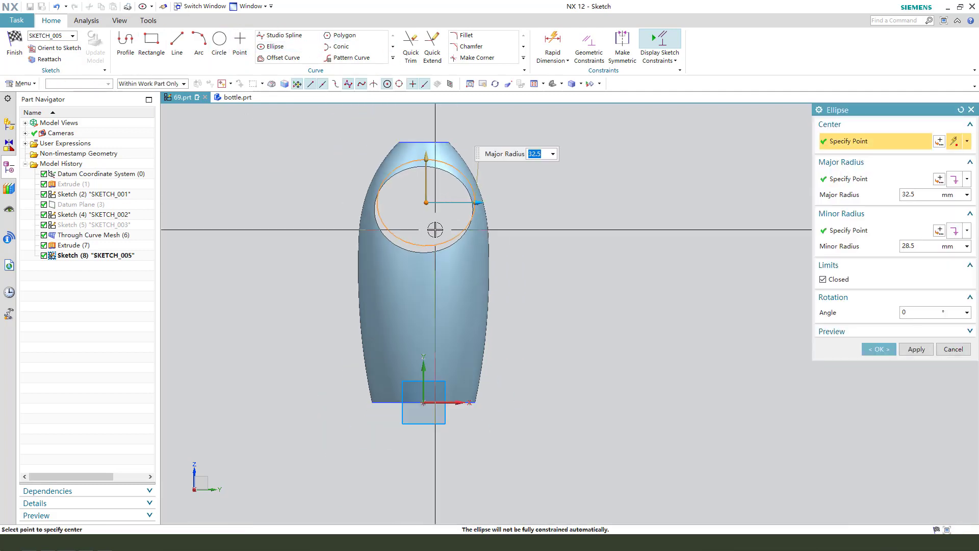
click(879, 349)
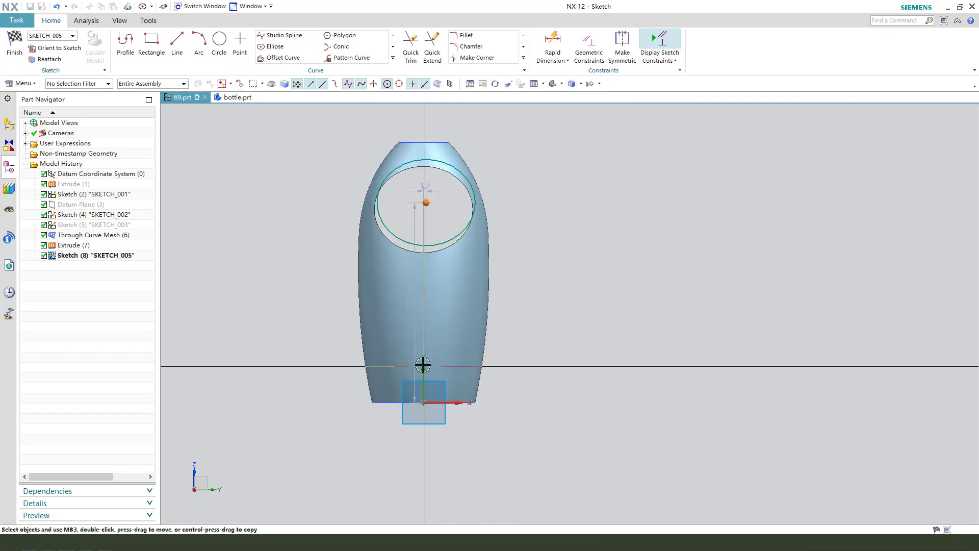
click(458, 357)
key(Escape)
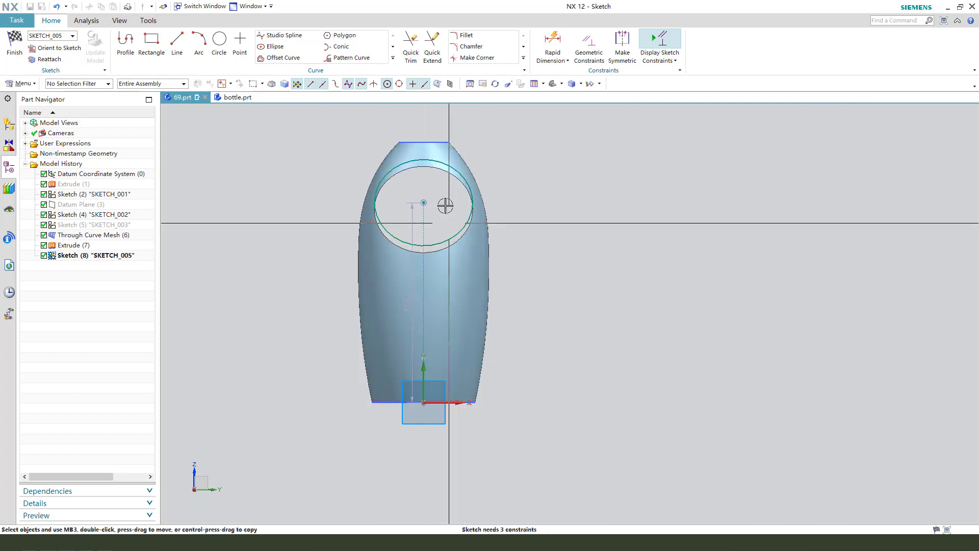
Dimension the ellipse centre 125.5 mm above the base.
click(593, 303)
click(919, 291)
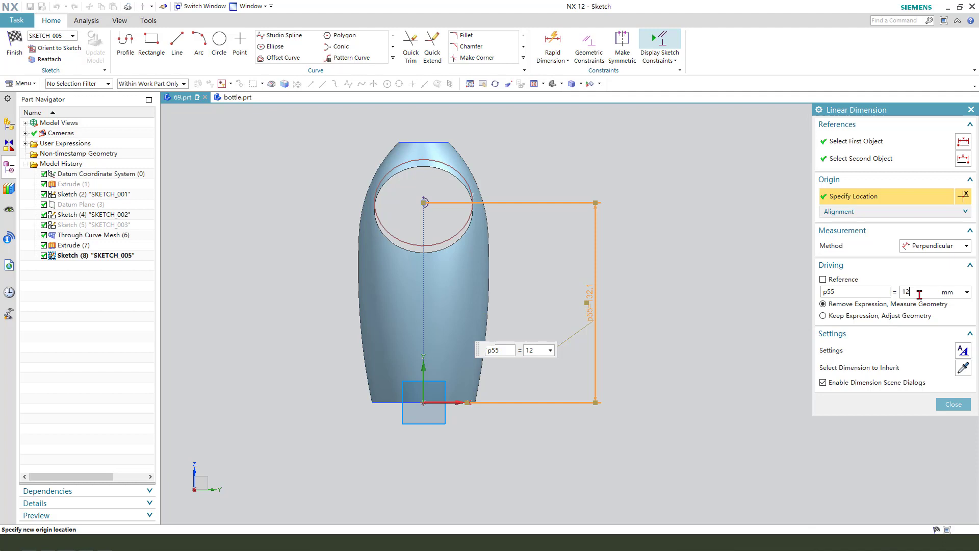
text(125.5)
key(Return)
key(Escape)
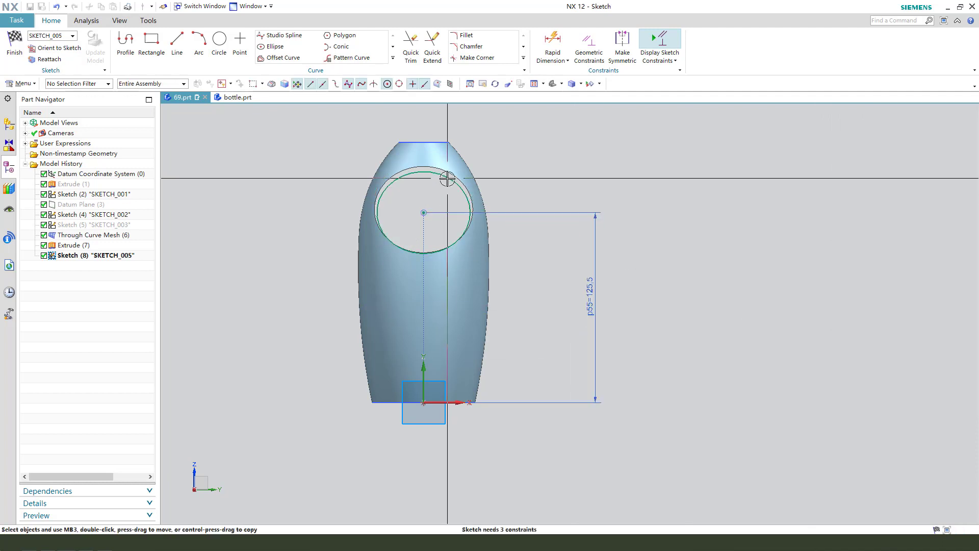
Set the ellipse radii to 8 and 8.5 mm and finish the sketch.
click(444, 178)
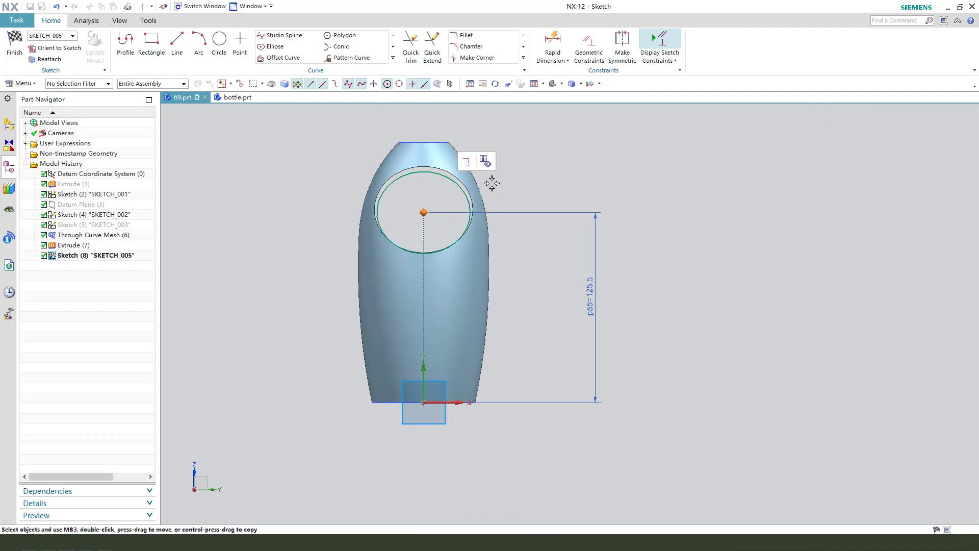
double_click(438, 172)
double_click(921, 195)
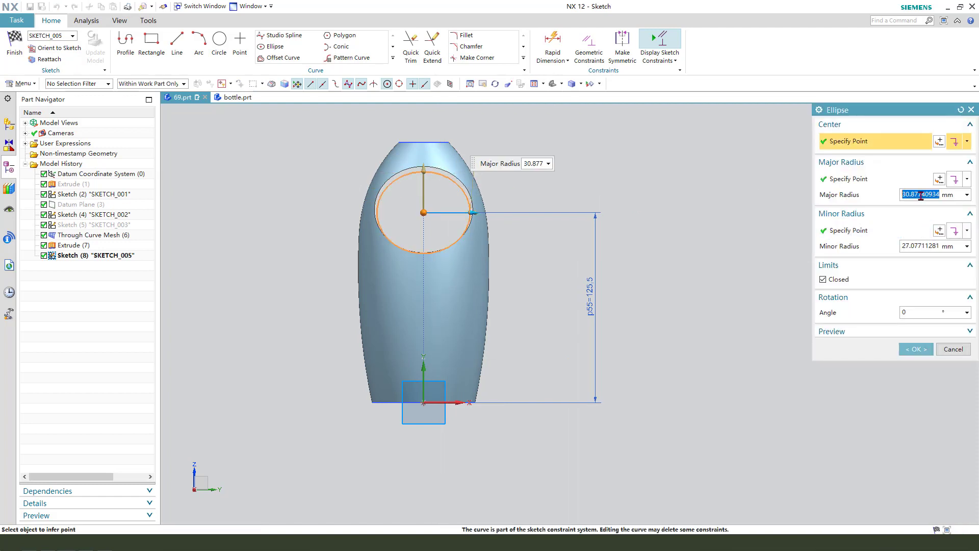
click(919, 247)
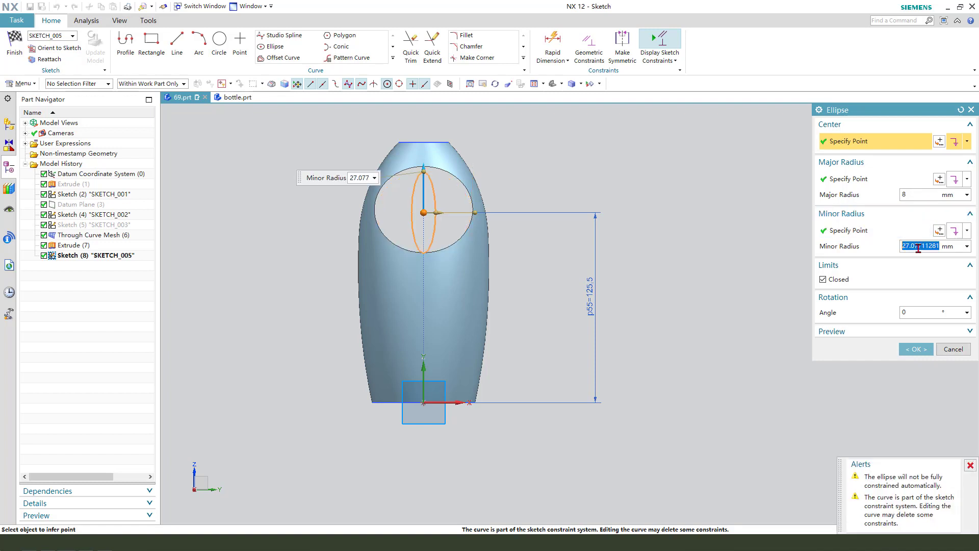
text(8.5)
key(Return)
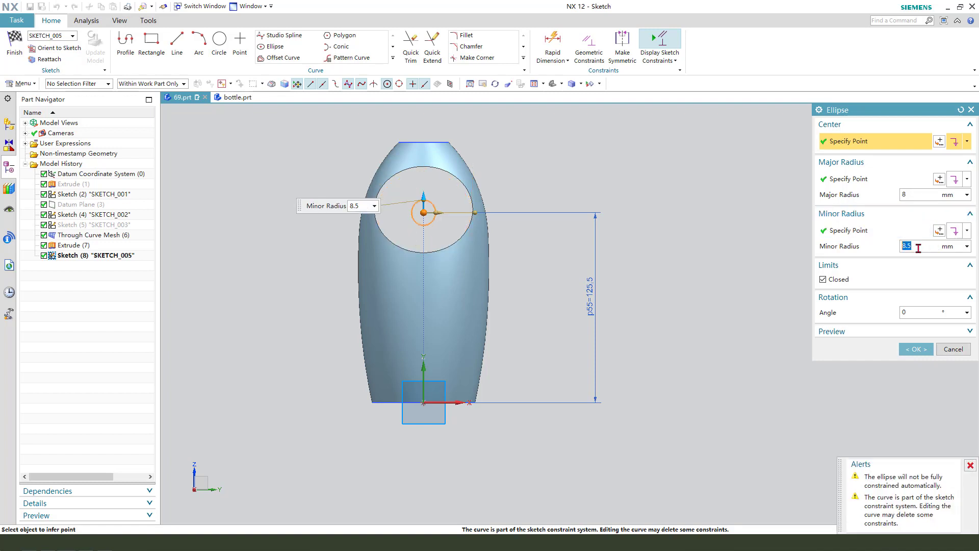
click(913, 351)
click(14, 45)
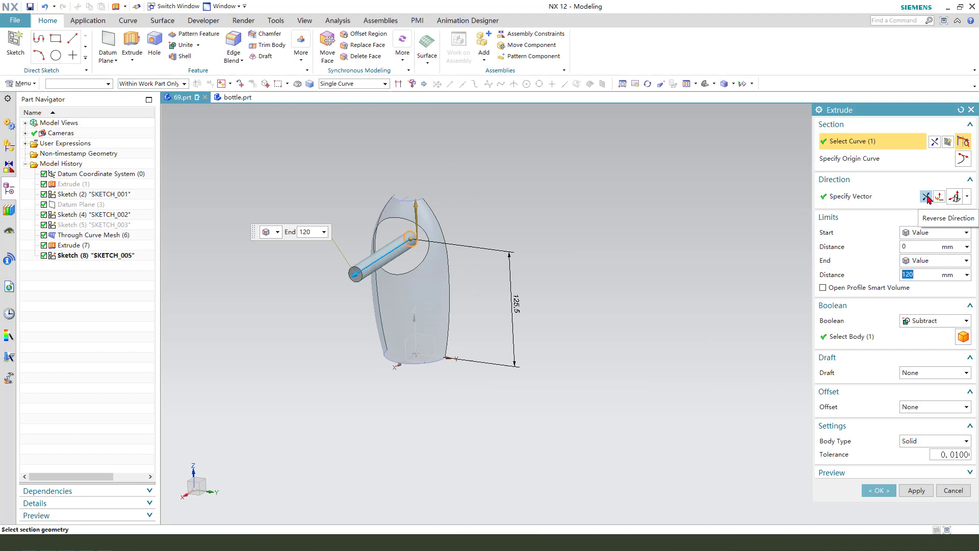
Extrude the ellipse in reverse 15 mm as a Sheet body with Boolean None.
click(927, 198)
scroll(462, 205, up, 2)
drag(467, 203, 403, 274)
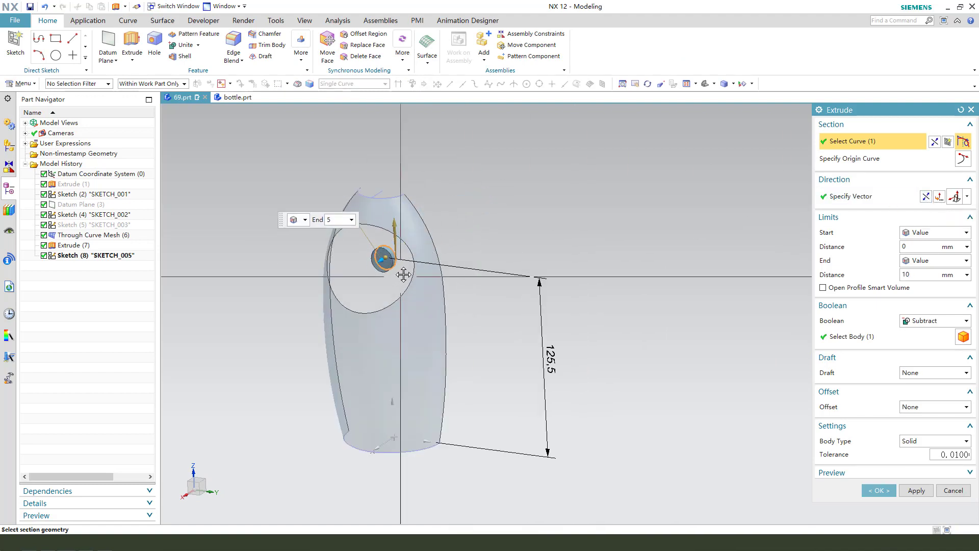
click(926, 441)
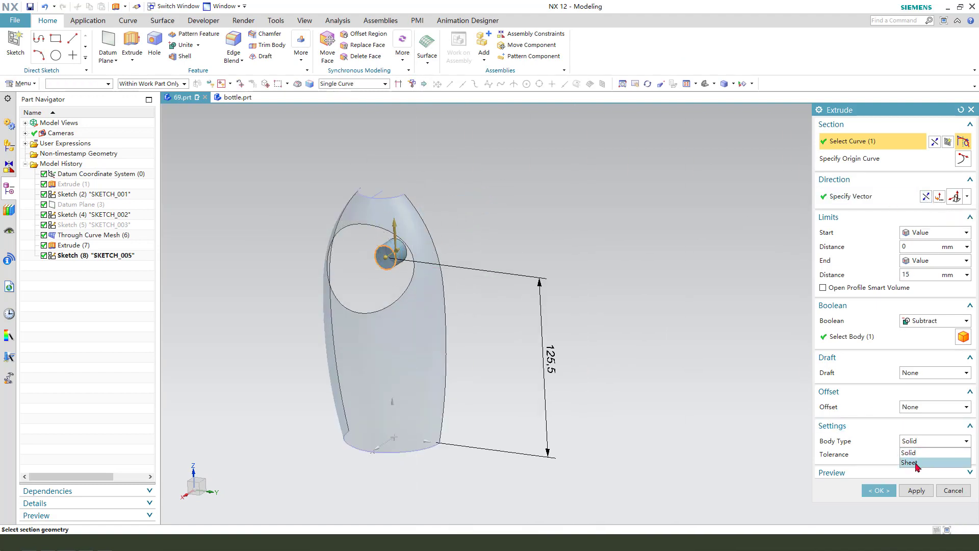
click(918, 463)
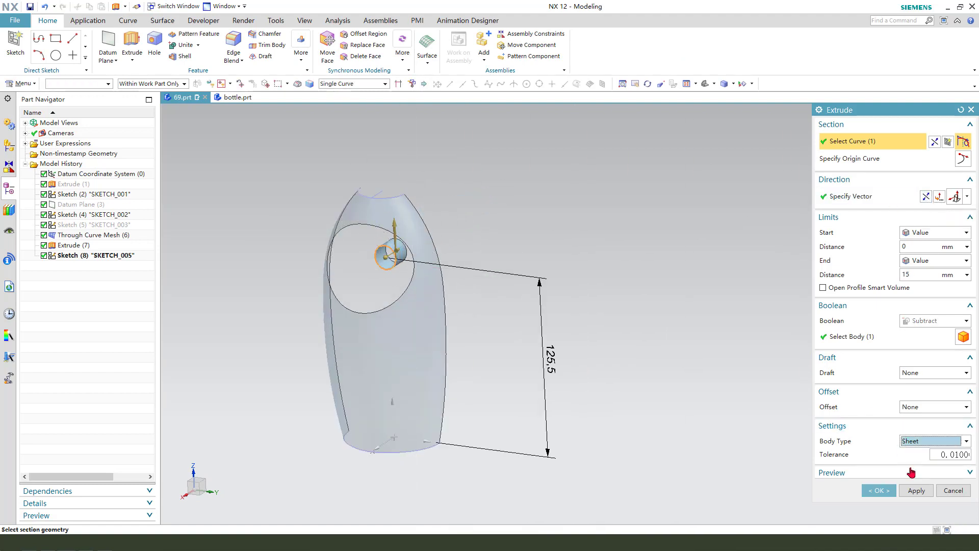
click(928, 326)
click(918, 332)
middle_click(437, 252)
middle_drag(437, 252, 407, 366)
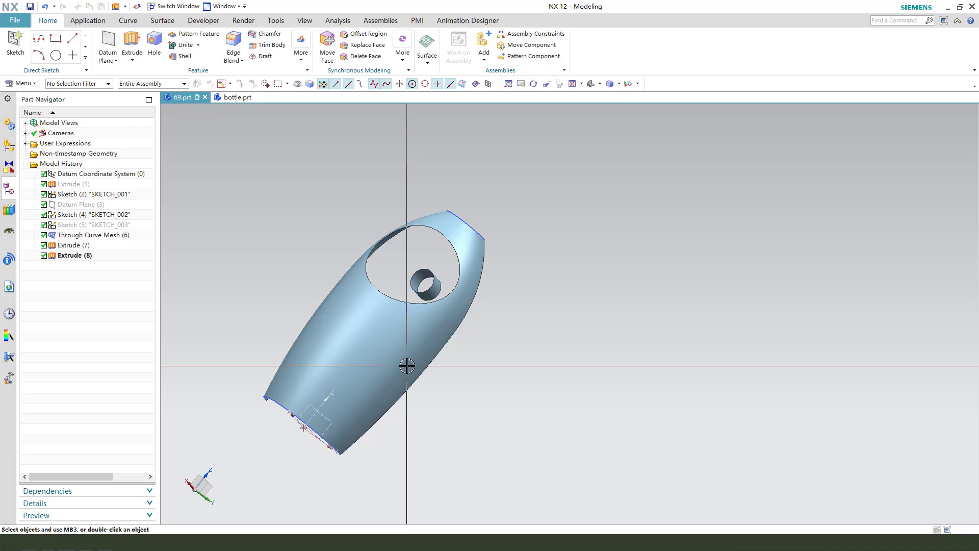
scroll(444, 327, up, 3)
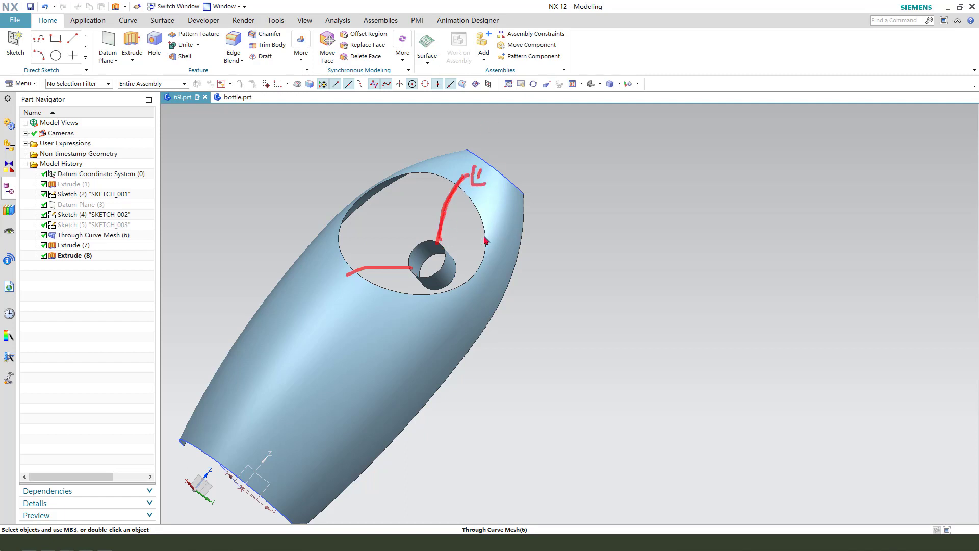
scroll(403, 176, down, 2)
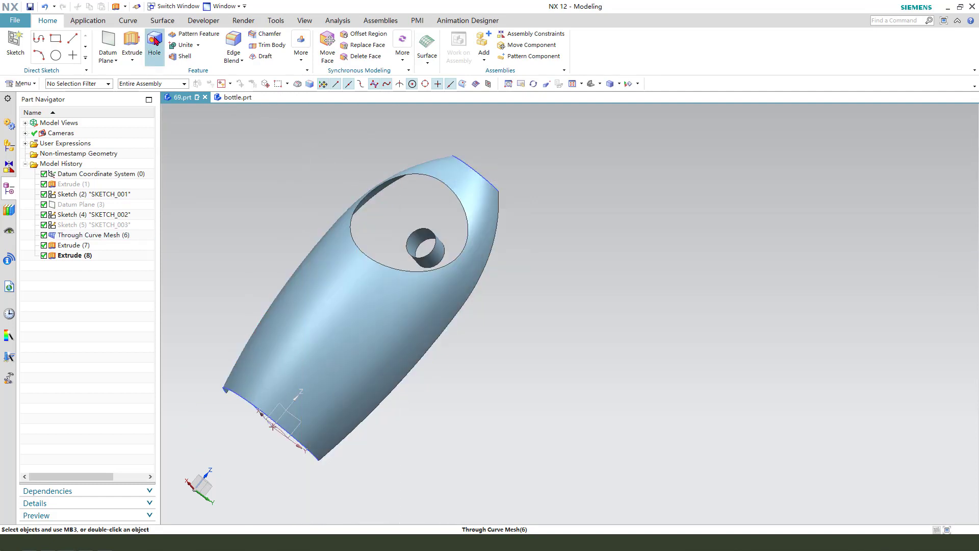
Create intersection curves between the bottle body faces and the XZ datum plane.
click(127, 23)
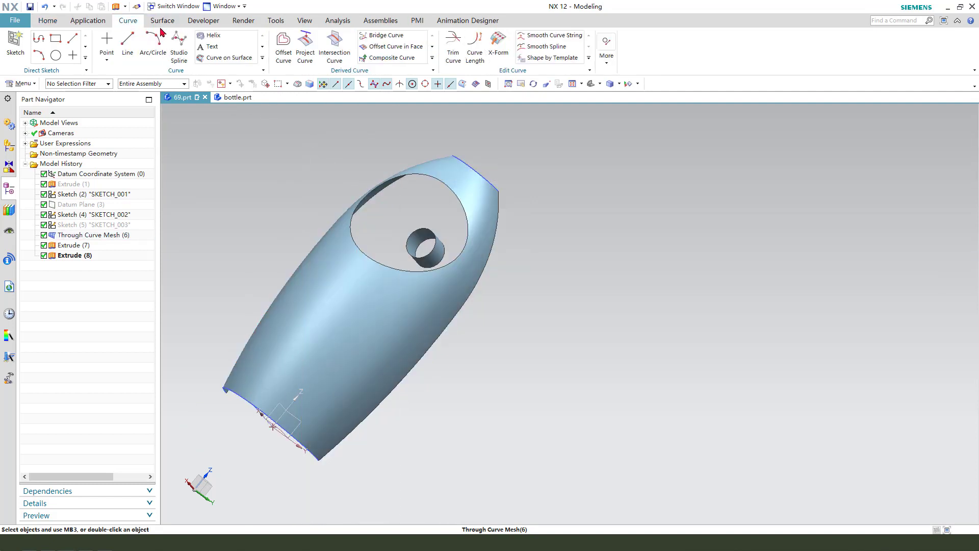
click(332, 53)
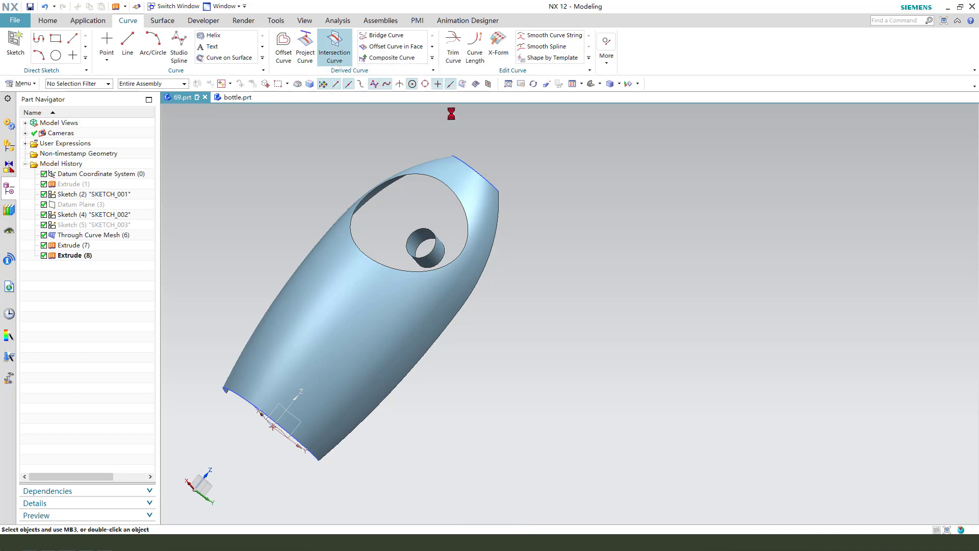
click(465, 180)
mouse_move(492, 236)
middle_down()
mouse_move(459, 230)
mouse_move(481, 229)
middle_up()
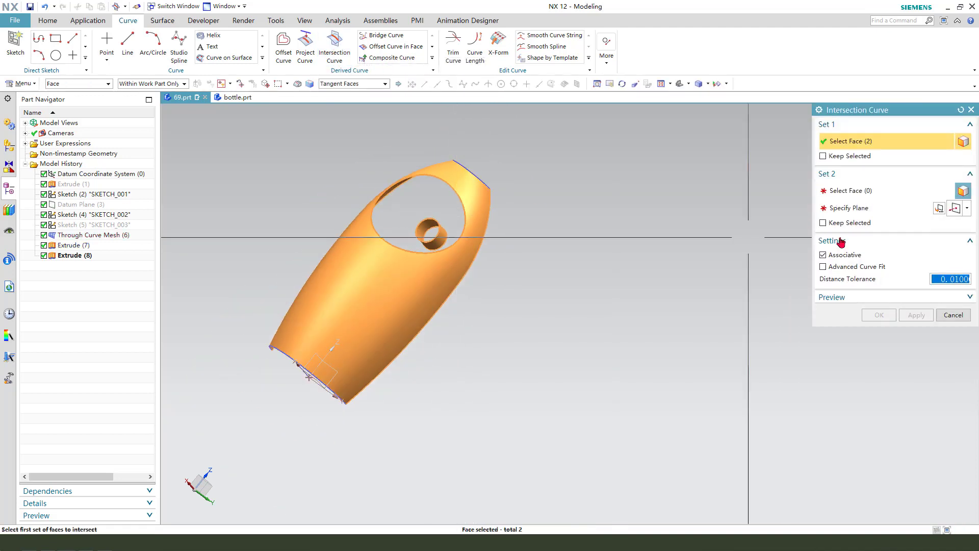
click(850, 191)
middle_drag(350, 360, 316, 348)
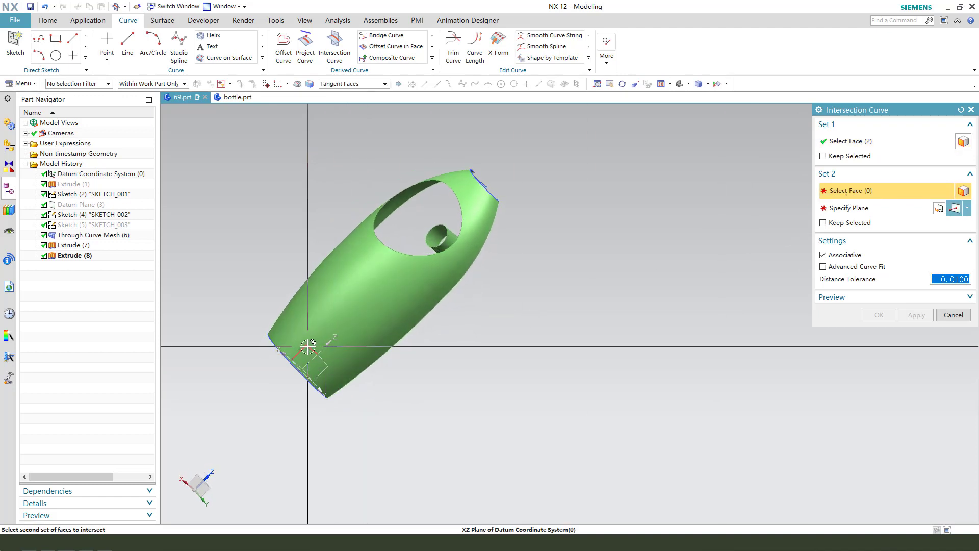
click(308, 346)
scroll(483, 153, up, 4)
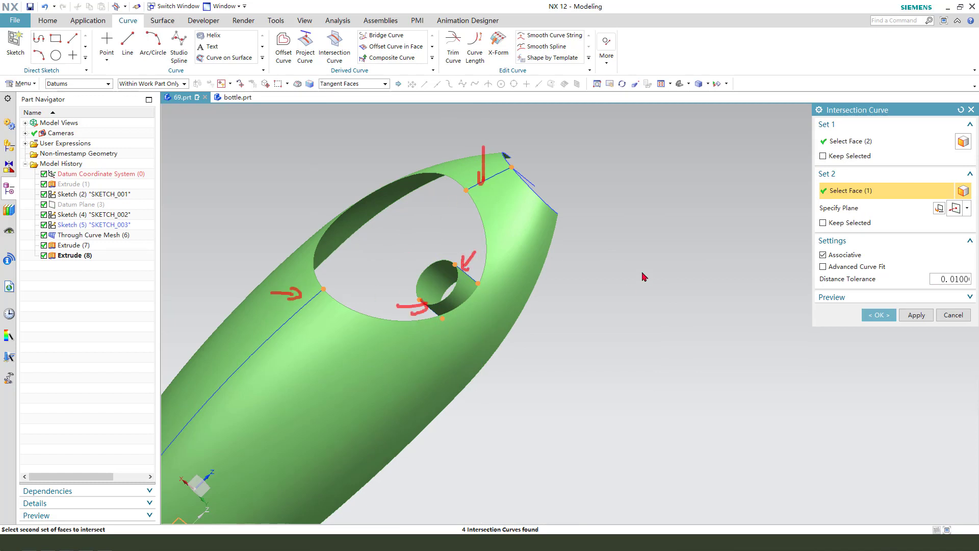
click(878, 315)
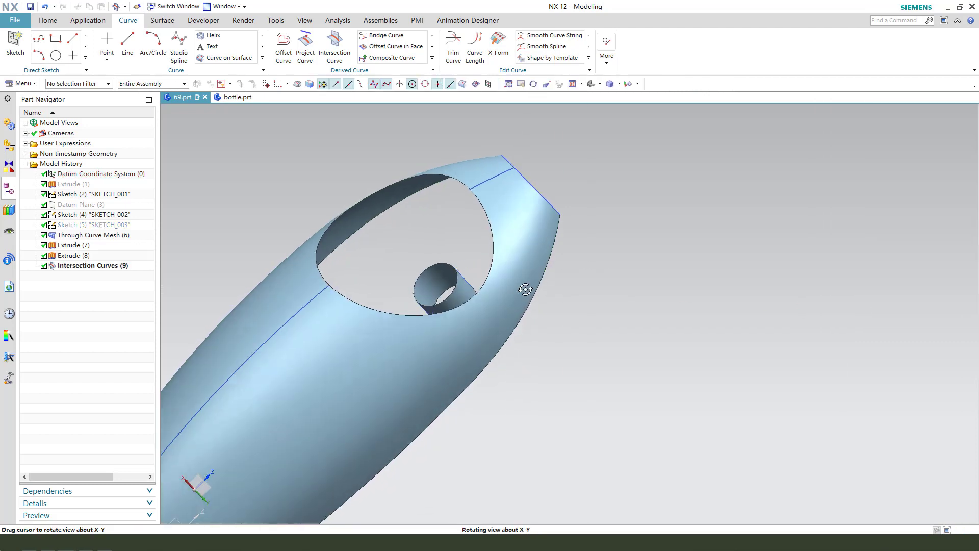
middle_drag(465, 210, 420, 227)
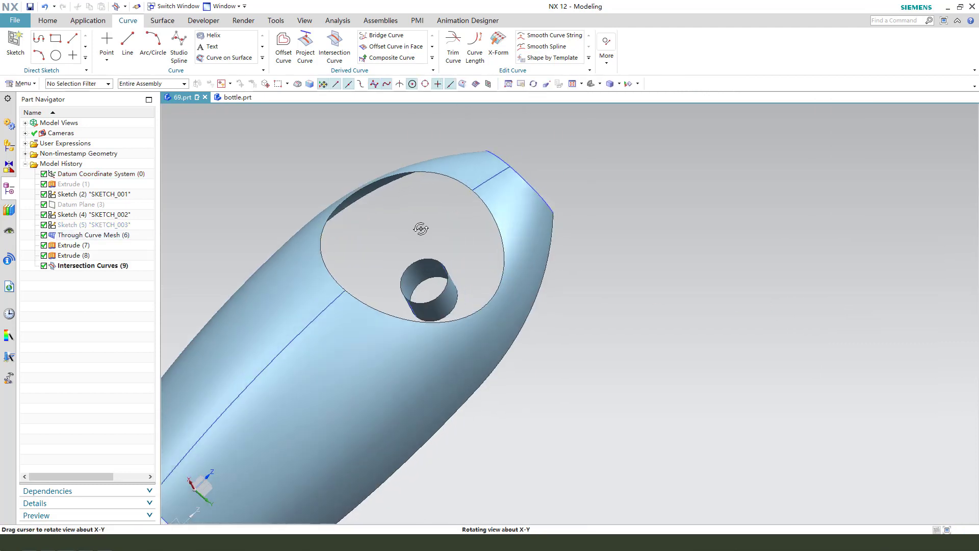
Bridge the upper spline to the small cylinder's rim with a tangent curve.
click(371, 36)
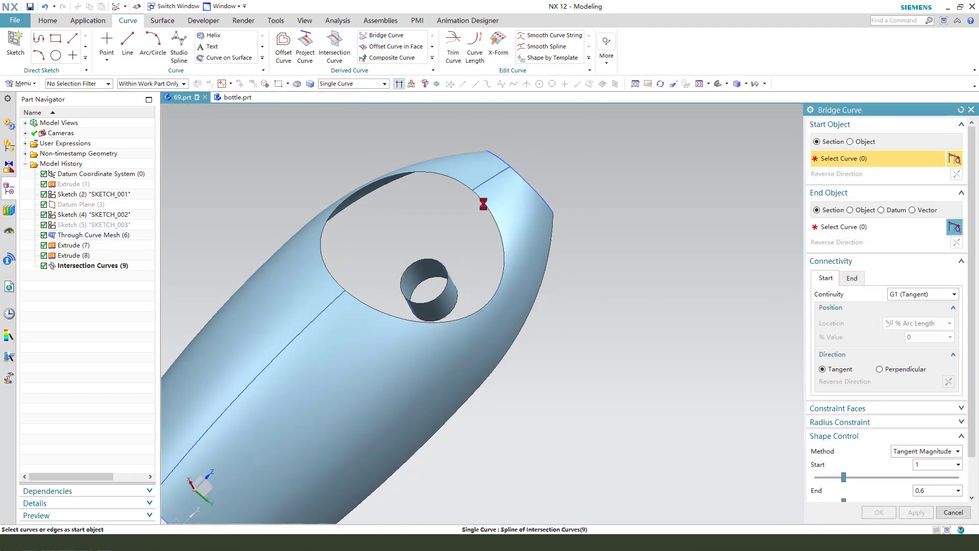
click(483, 204)
mouse_move(483, 204)
middle_down()
mouse_move(462, 272)
mouse_move(483, 269)
mouse_move(473, 286)
middle_up()
middle_click(479, 261)
click(466, 274)
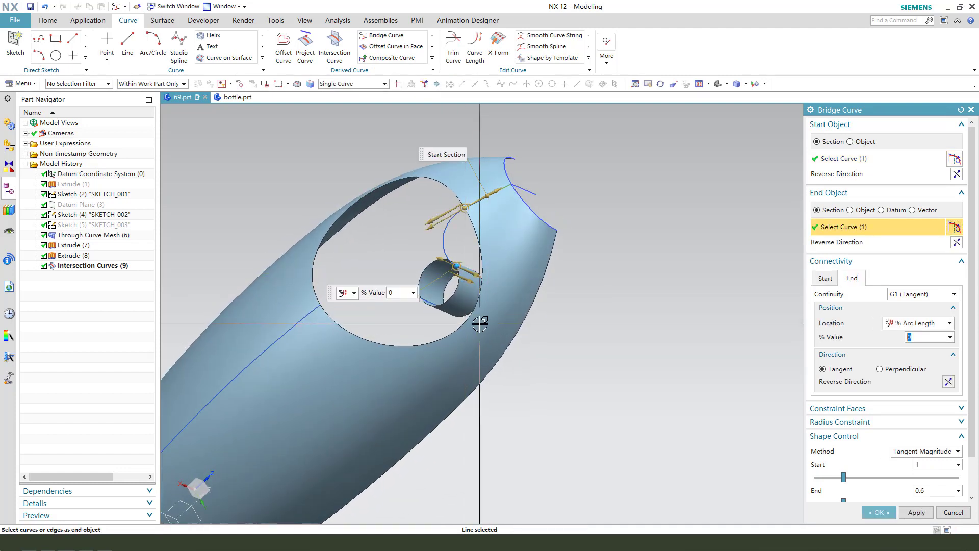
middle_drag(481, 324, 909, 473)
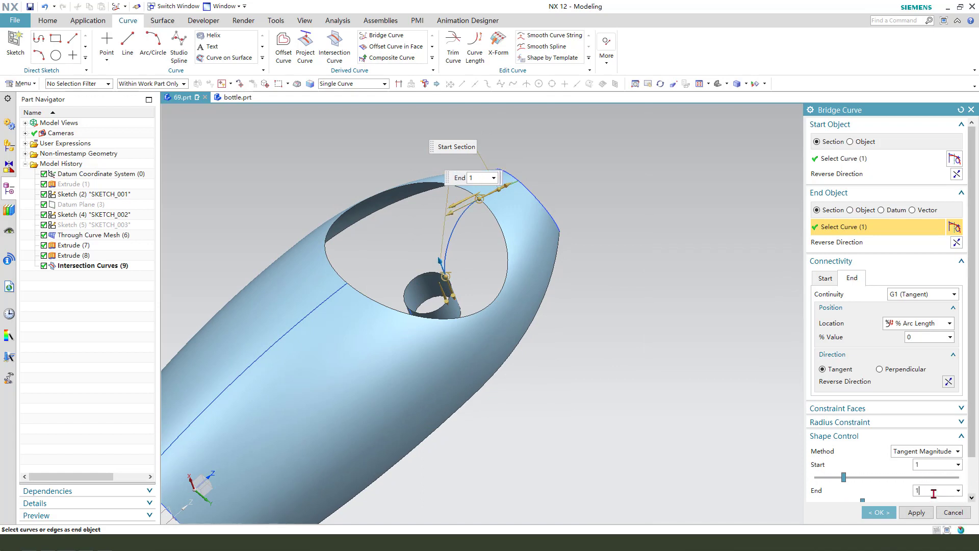
click(917, 512)
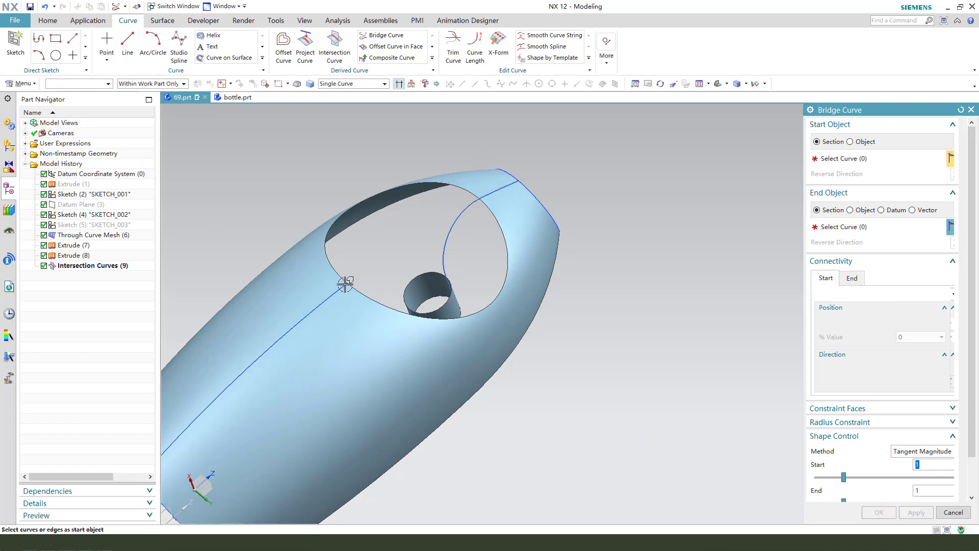
Bridge the oval opening's edge to the cylinder's rim with a second curve.
middle_drag(343, 280, 495, 339)
click(317, 290)
click(434, 304)
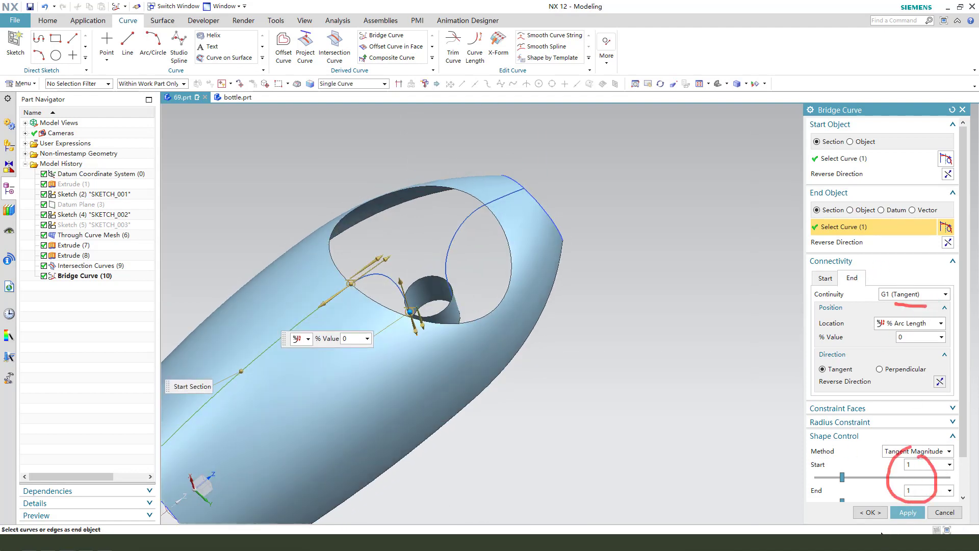
click(870, 512)
mouse_move(531, 254)
middle_down()
mouse_move(499, 280)
mouse_move(548, 249)
middle_up()
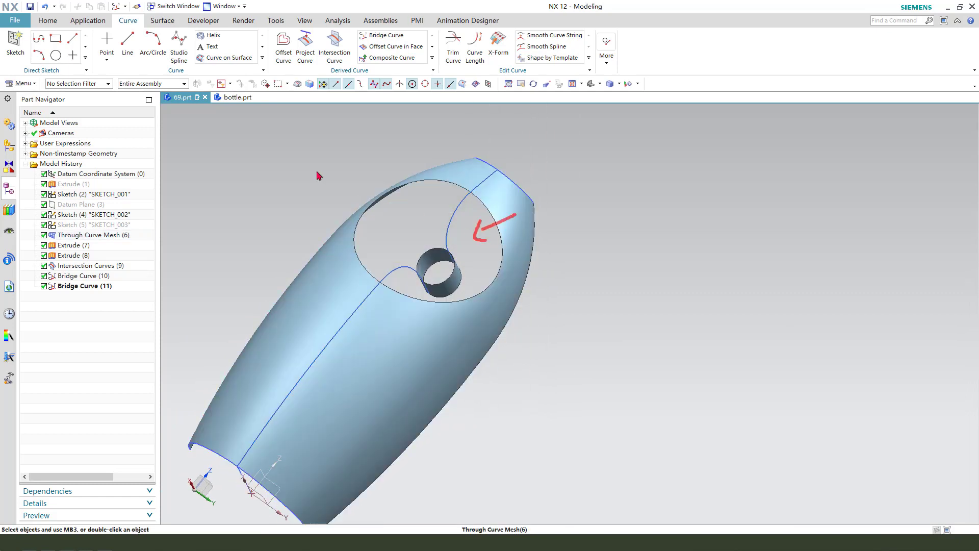
click(163, 21)
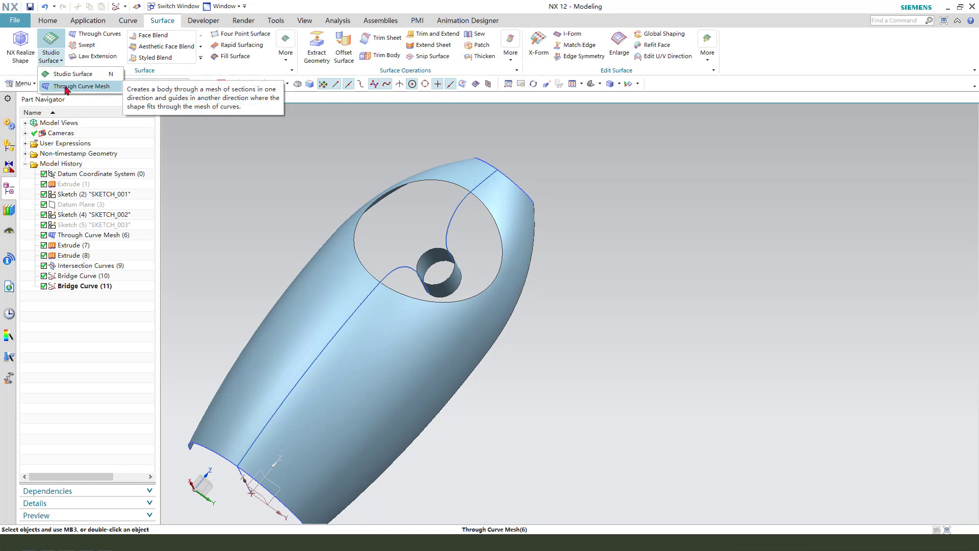
Start a Through Curve Mesh with the oval opening edge and cylinder rim as primaries.
click(81, 86)
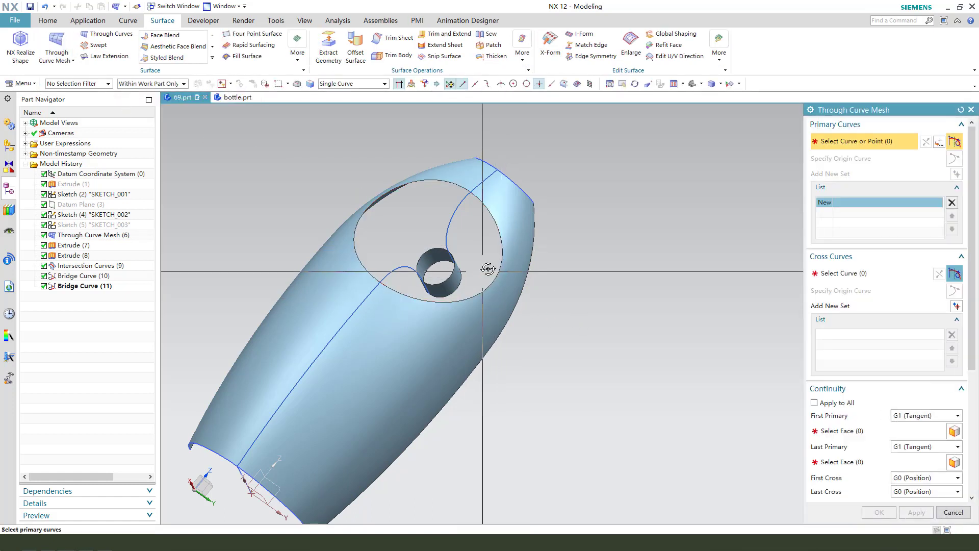
middle_drag(488, 269, 485, 266)
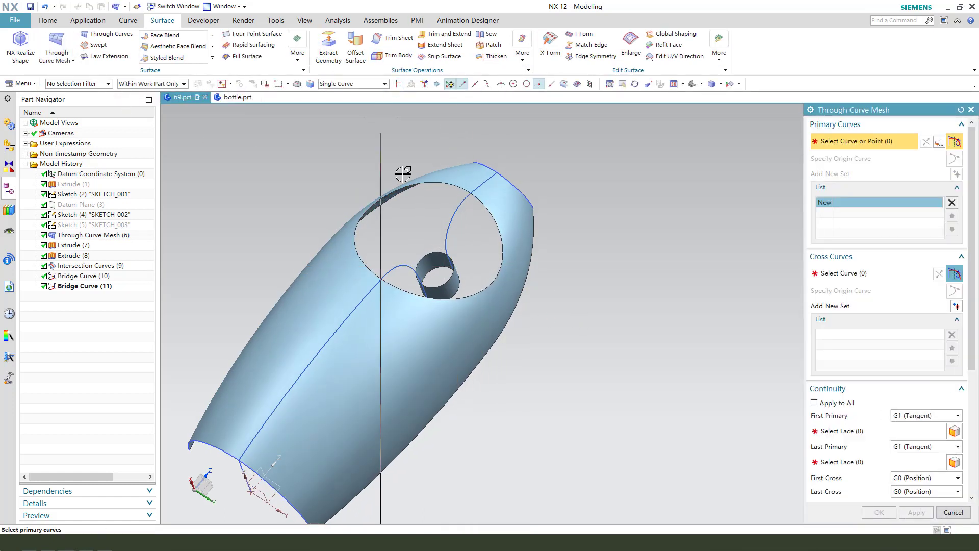
click(442, 185)
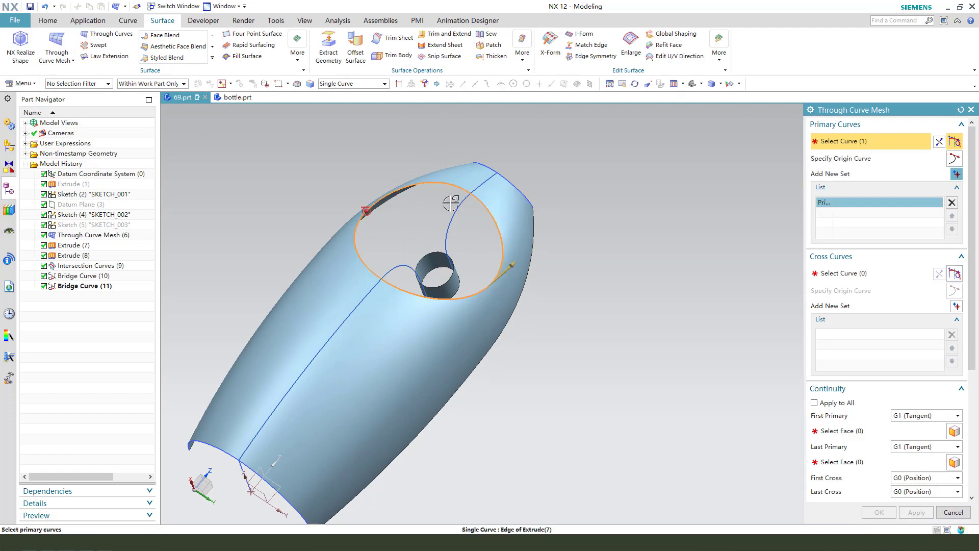
middle_click(478, 251)
click(442, 284)
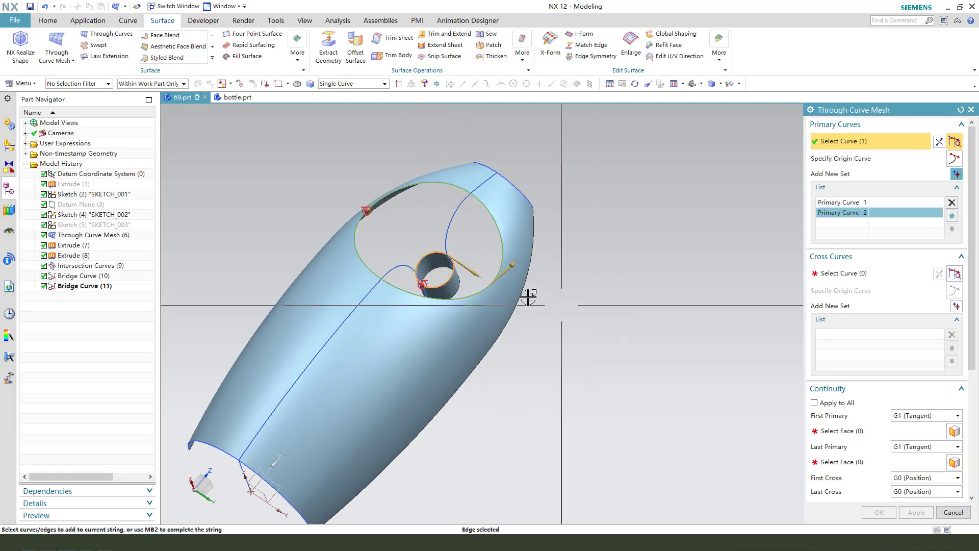
click(846, 274)
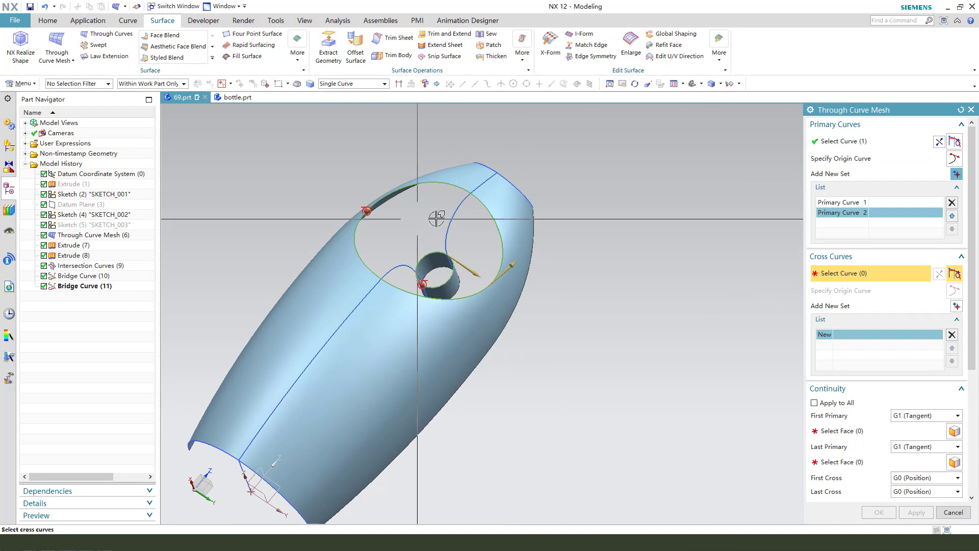
scroll(469, 205, up, 2)
Add the upper connecting curve and both bridge curves as the three cross curves.
click(464, 207)
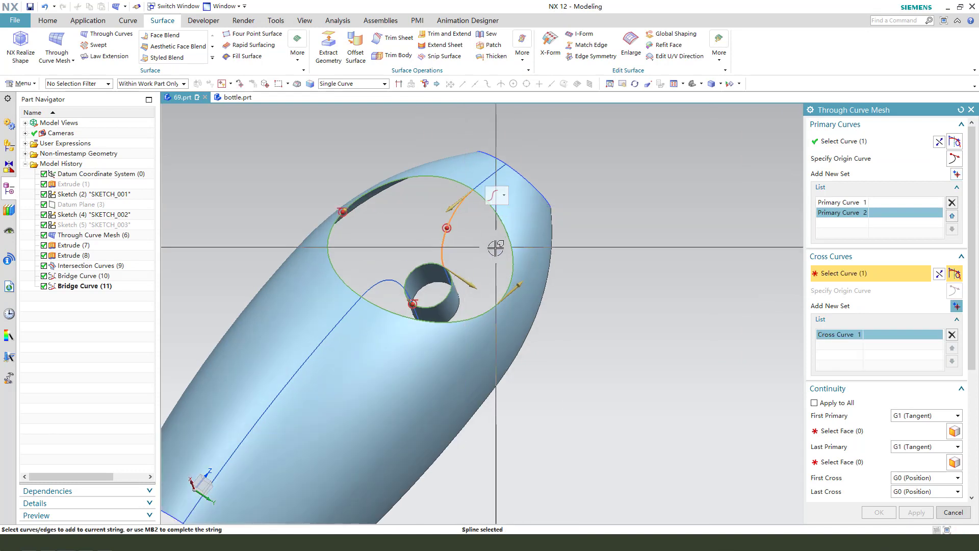
middle_click(496, 247)
click(380, 286)
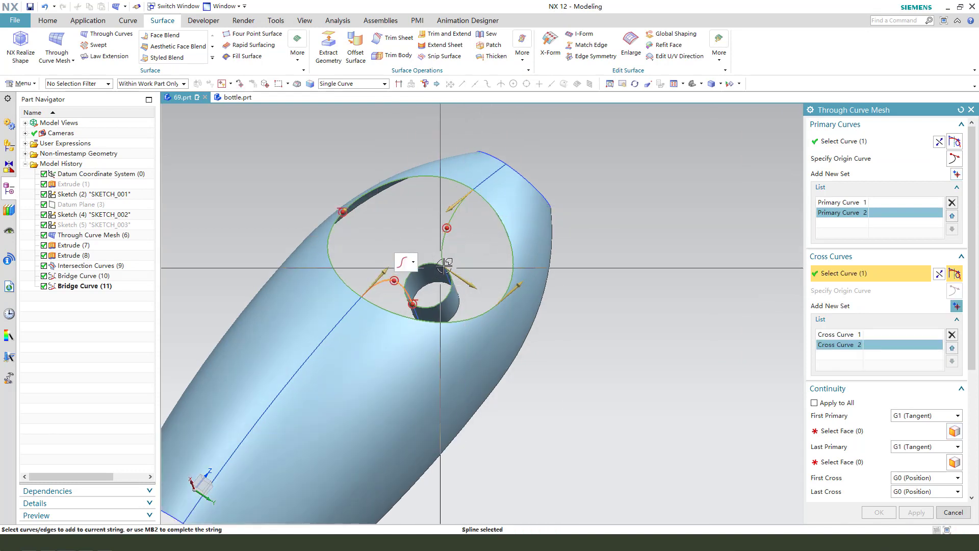
middle_click(471, 247)
scroll(475, 216, up, 2)
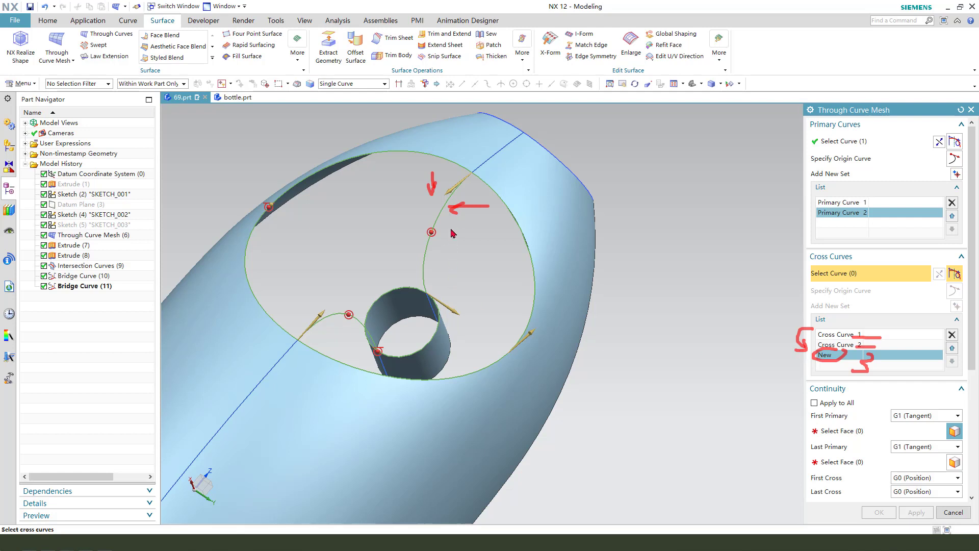
click(435, 213)
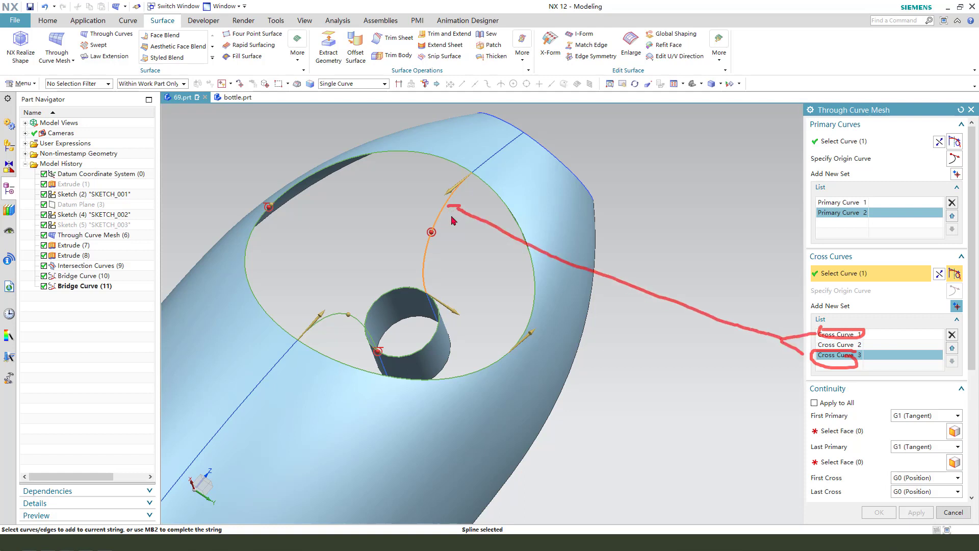
Make the mesh surface G1 tangent to the bottle body and cylinder faces, then create it.
click(864, 431)
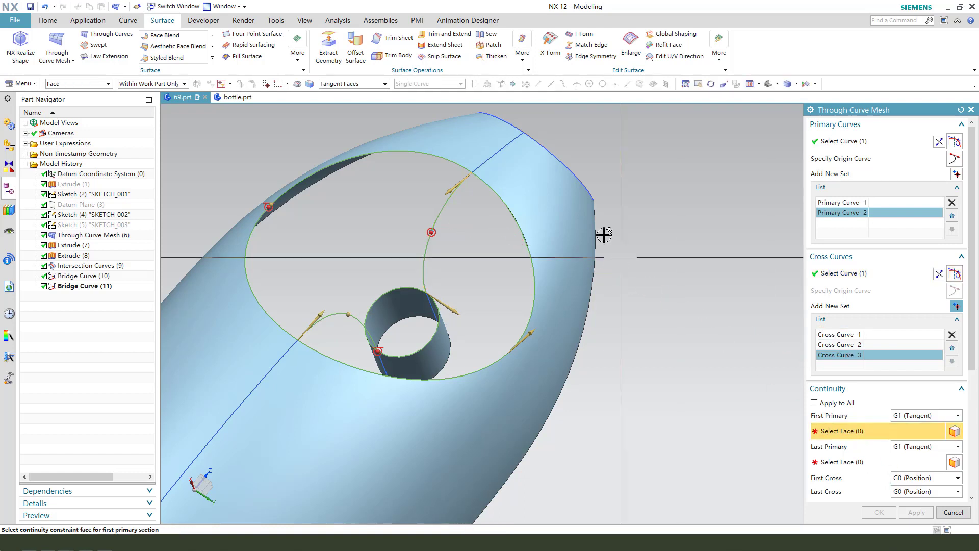
middle_drag(602, 229, 719, 196)
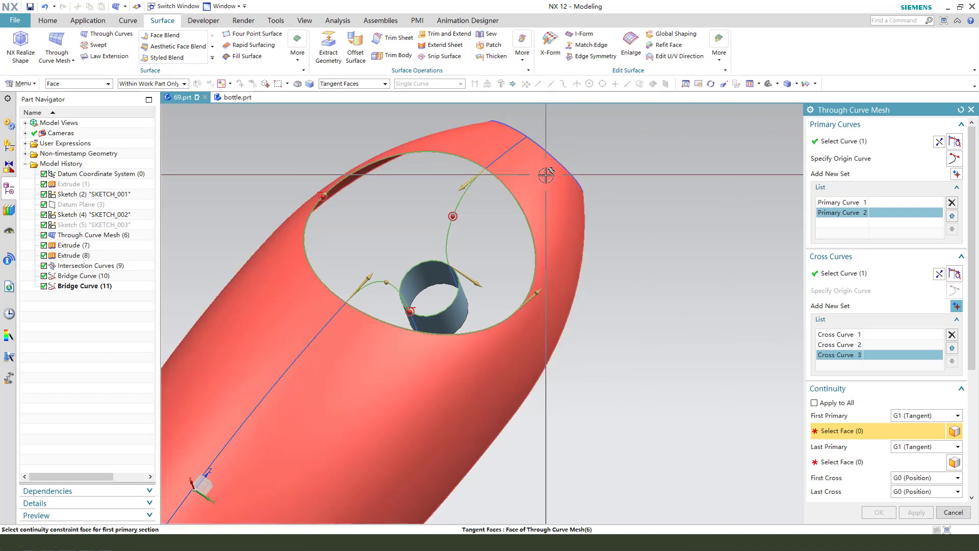
click(499, 387)
click(889, 467)
click(459, 306)
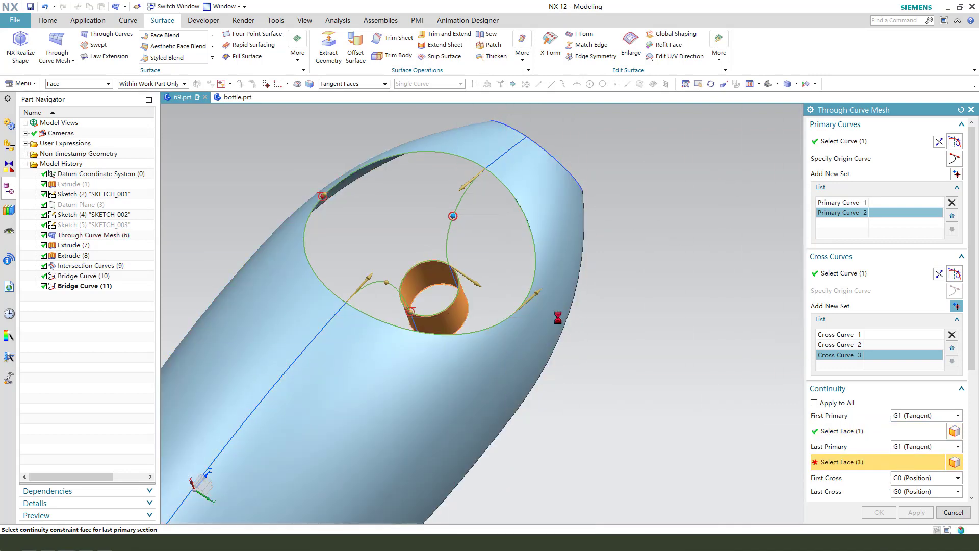
middle_drag(634, 356, 576, 355)
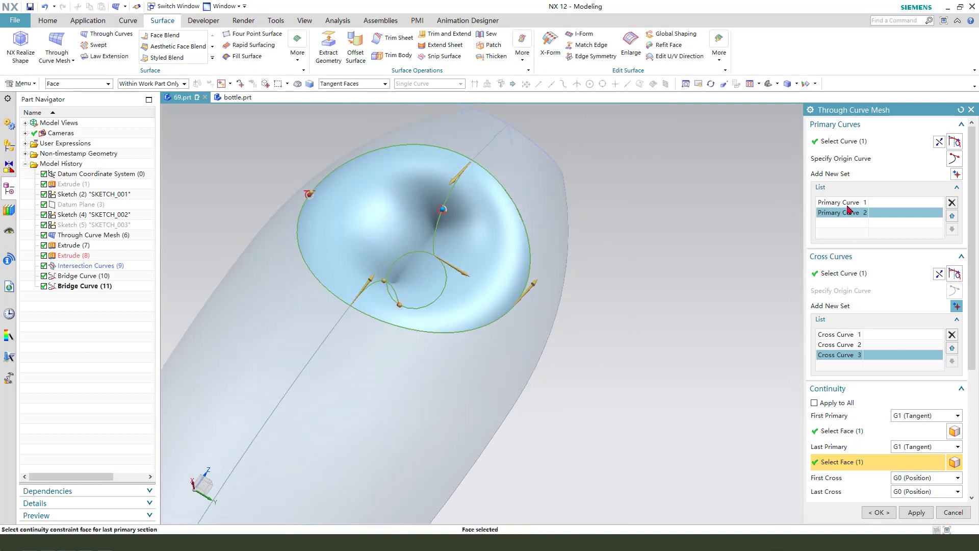
click(844, 202)
middle_drag(479, 282, 417, 220)
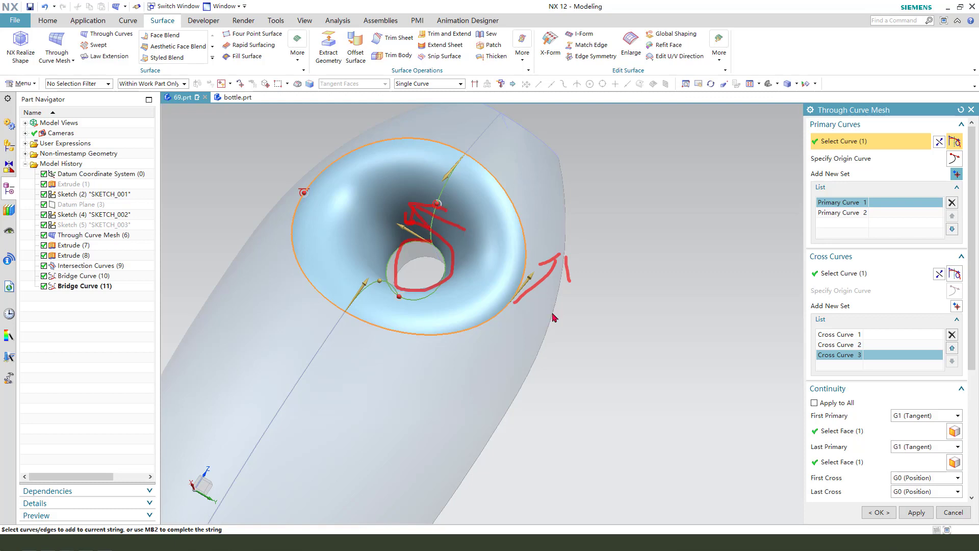
click(881, 516)
middle_drag(688, 413, 424, 235)
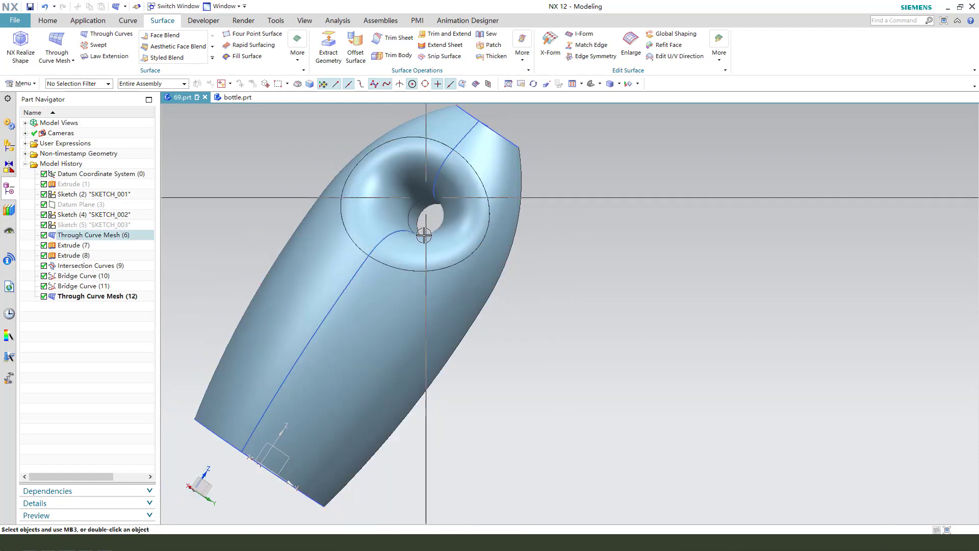
Hide the two bridge curves and construction curves with Ctrl+B.
click(437, 179)
click(393, 233)
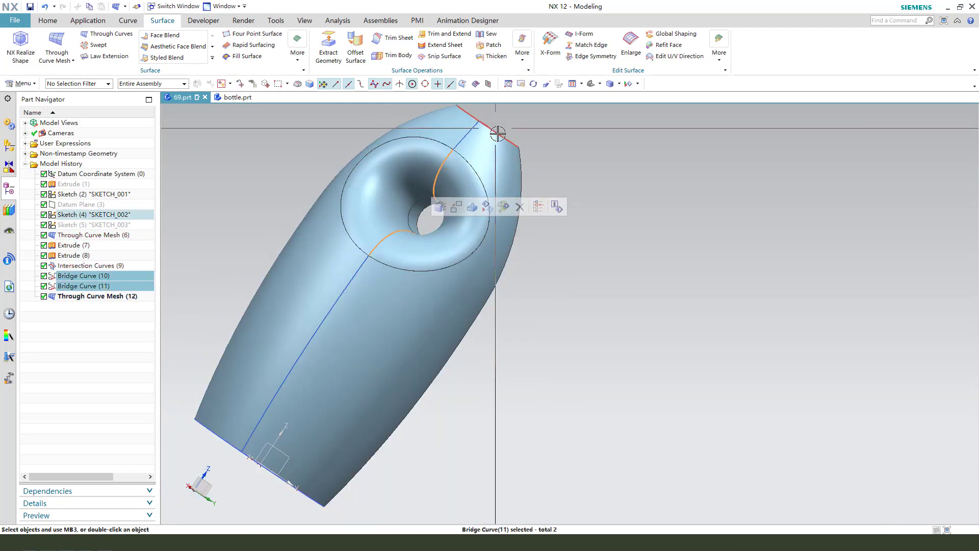
click(477, 133)
key(ctrl+b)
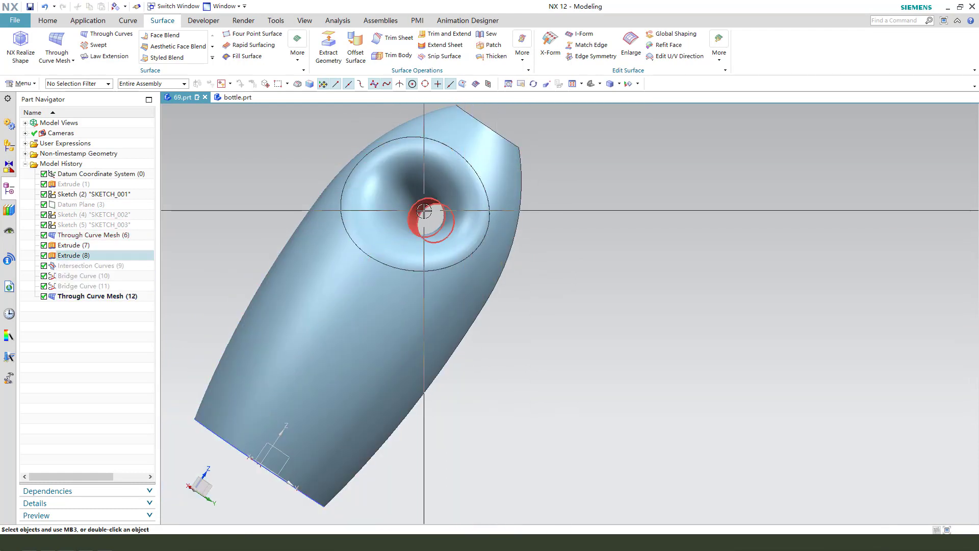
middle_drag(551, 280, 497, 311)
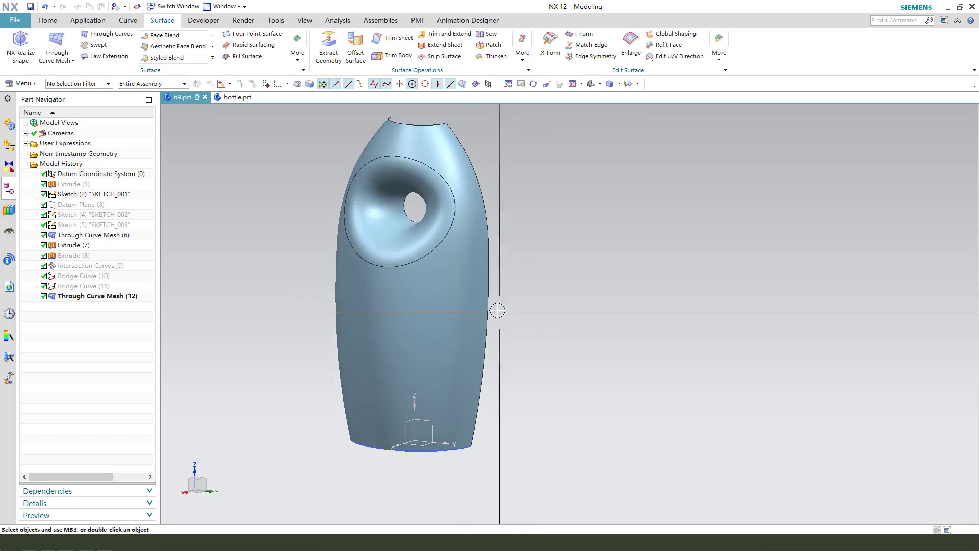
Mirror both sheet bodies of the bottle half across the datum plane.
click(47, 21)
click(302, 56)
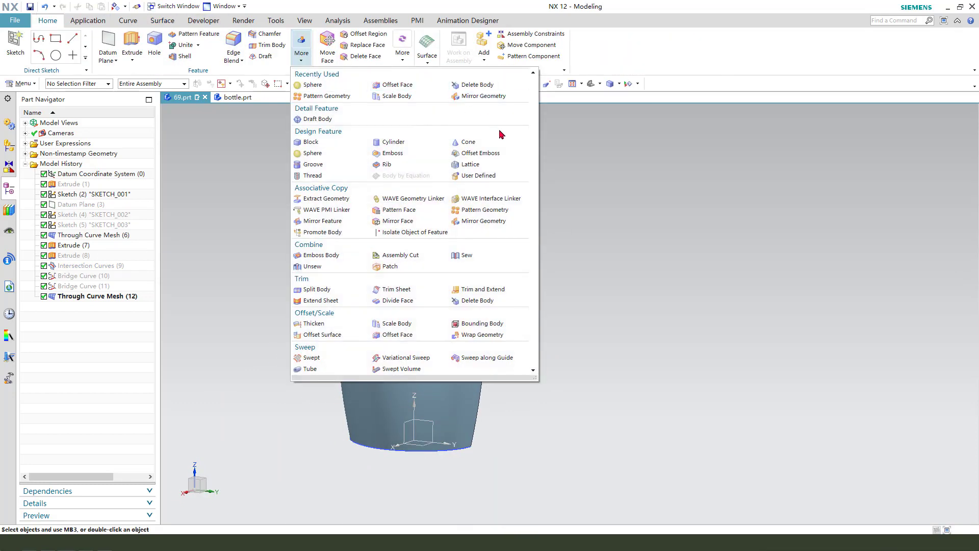
click(461, 97)
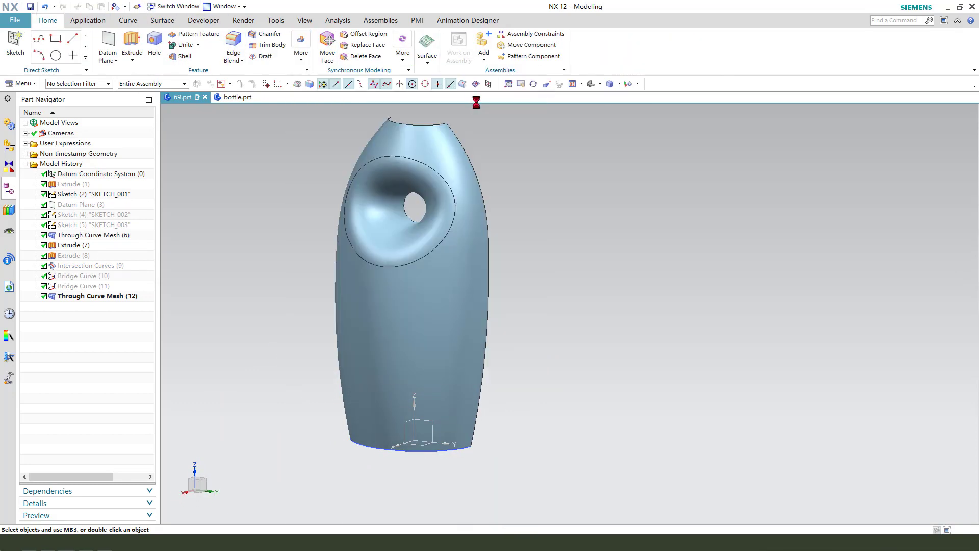
key(ctrl+a)
click(862, 180)
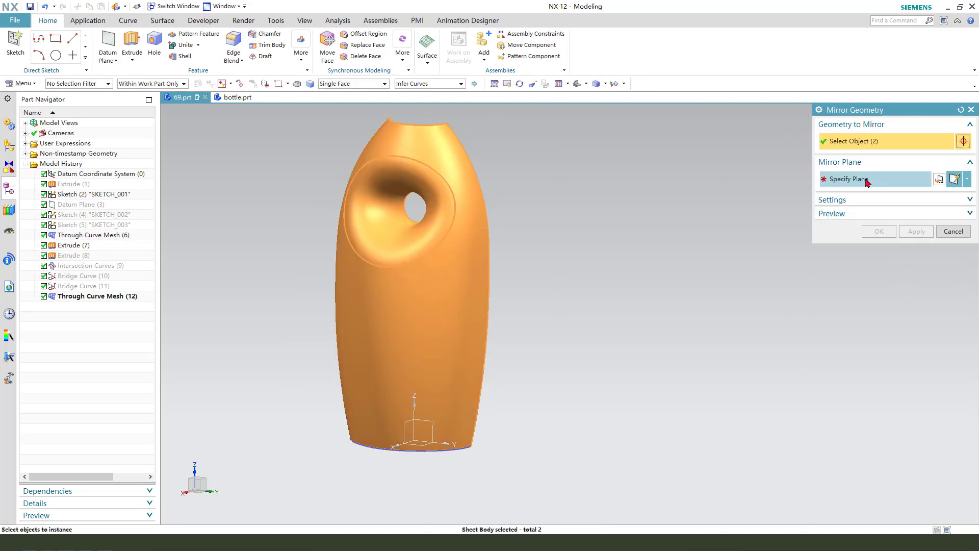
click(436, 421)
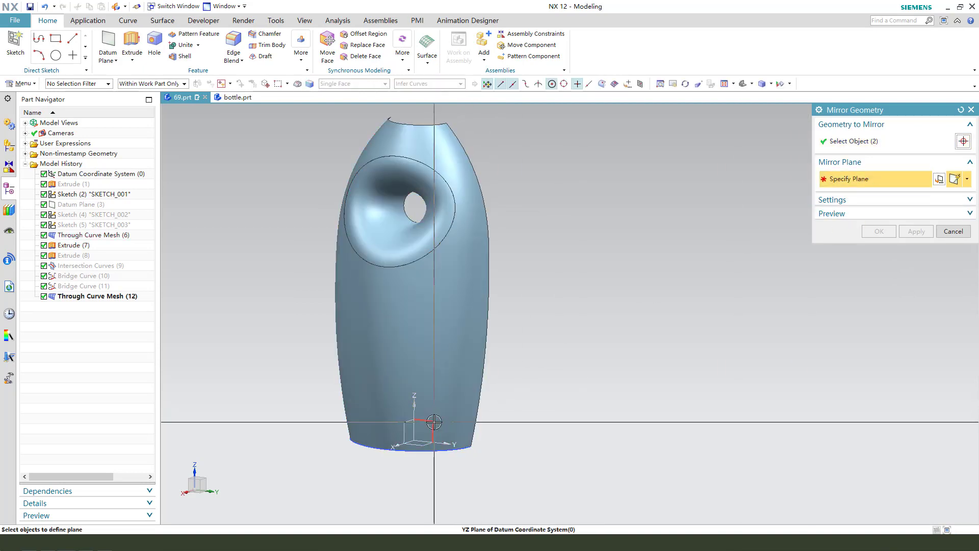
click(879, 231)
middle_drag(515, 314, 510, 282)
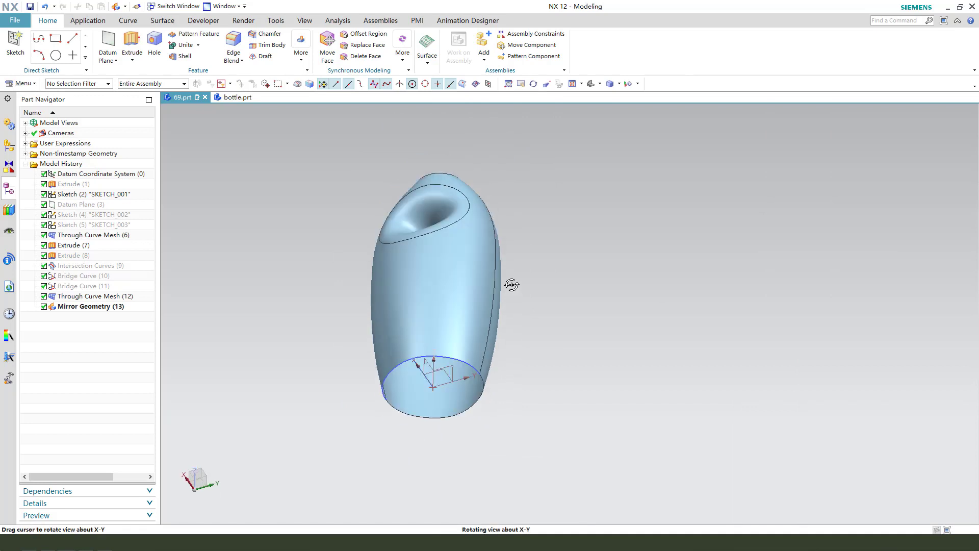
Hide the bottom sketch curve.
key(ctrl+b)
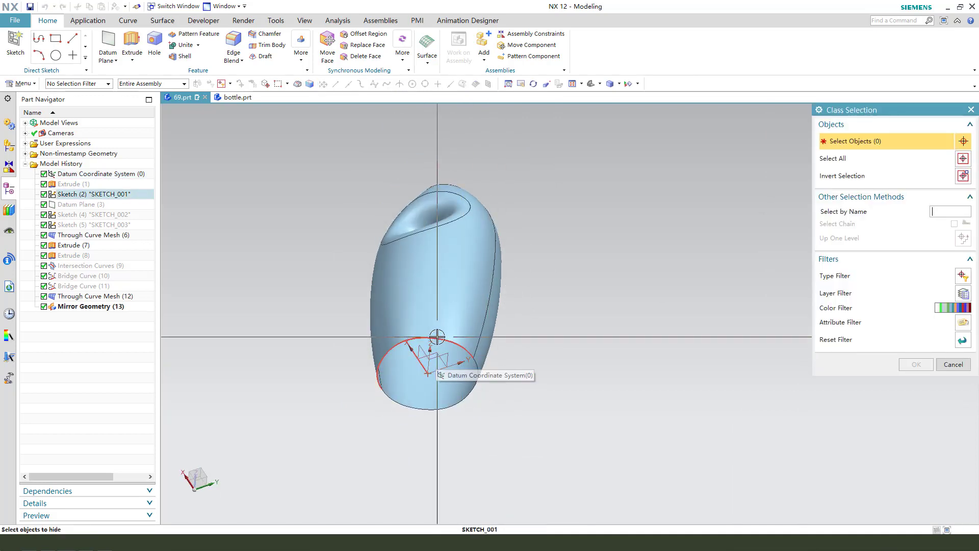
click(480, 363)
middle_click(481, 367)
middle_drag(481, 367, 444, 329)
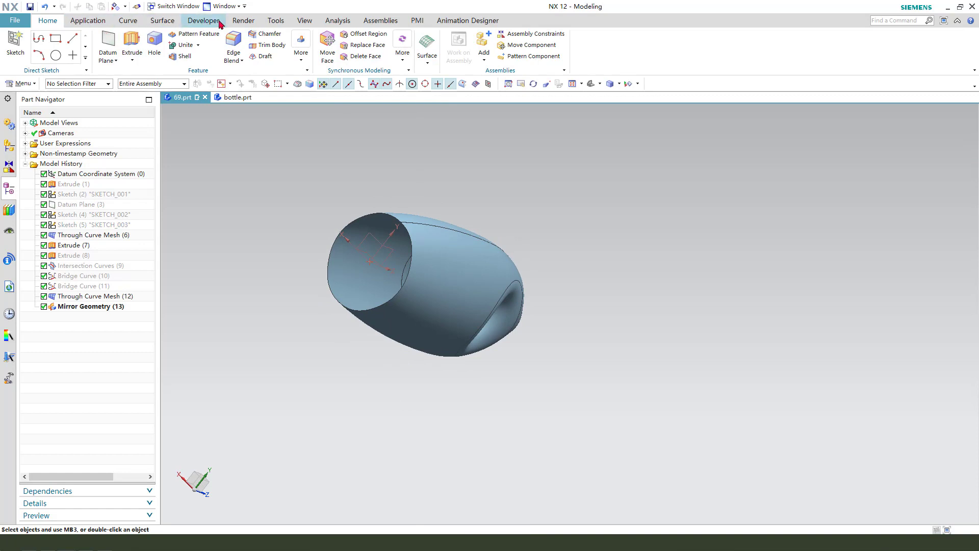
click(162, 20)
Add bounded planes on the bottom edge and the top opening edge.
click(298, 53)
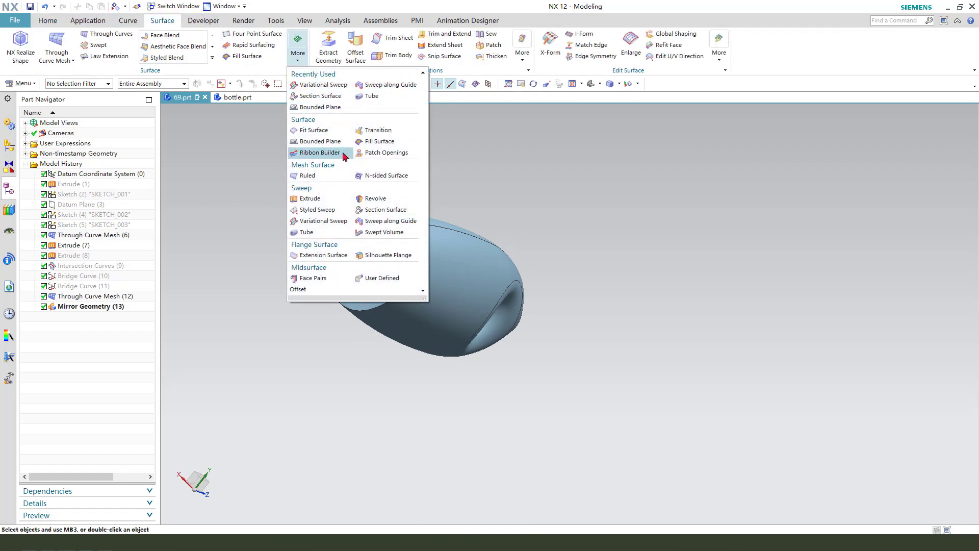
click(312, 107)
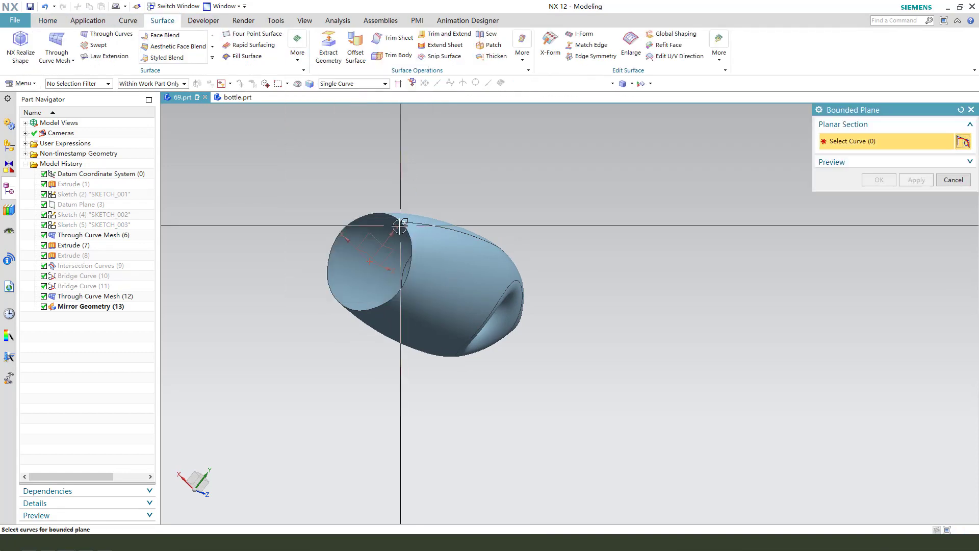
click(382, 210)
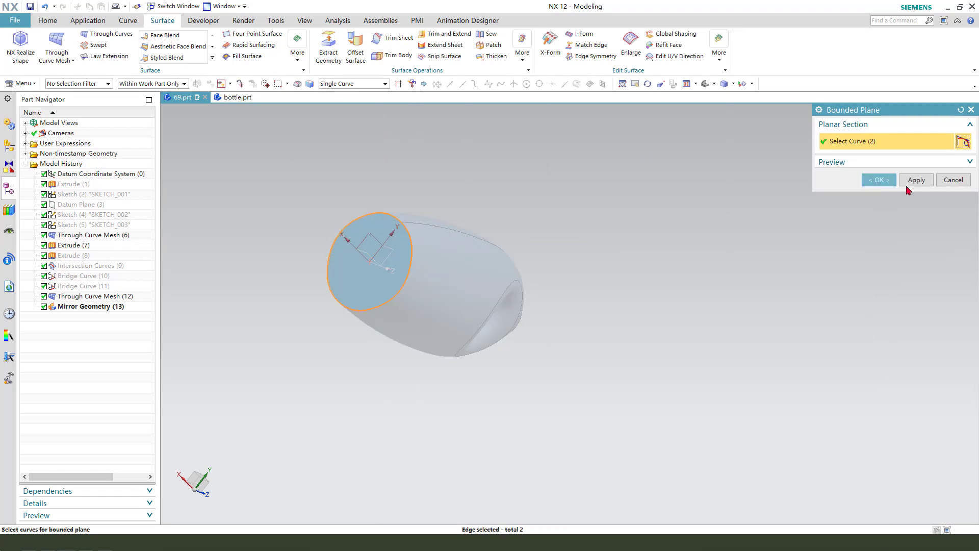
click(916, 180)
middle_drag(498, 179, 510, 229)
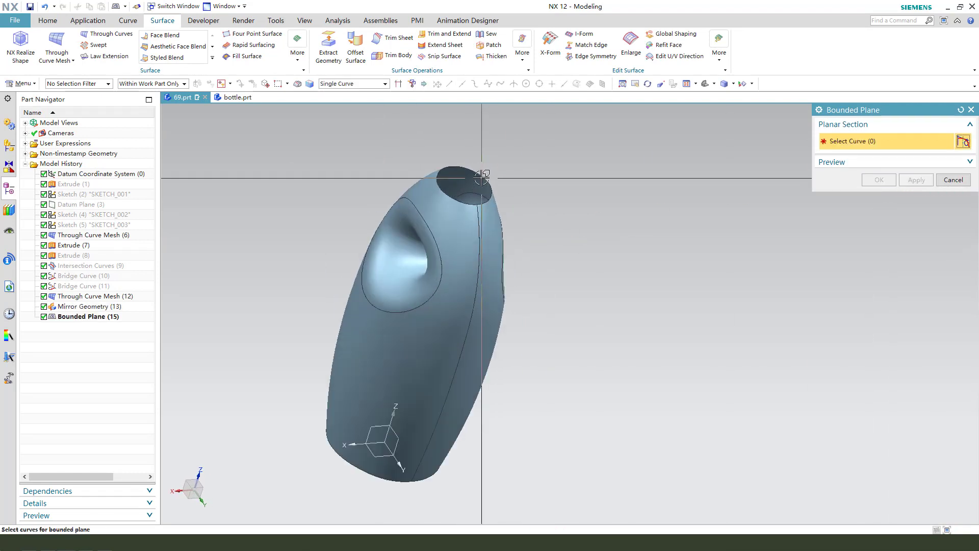
scroll(459, 179, up, 3)
click(455, 174)
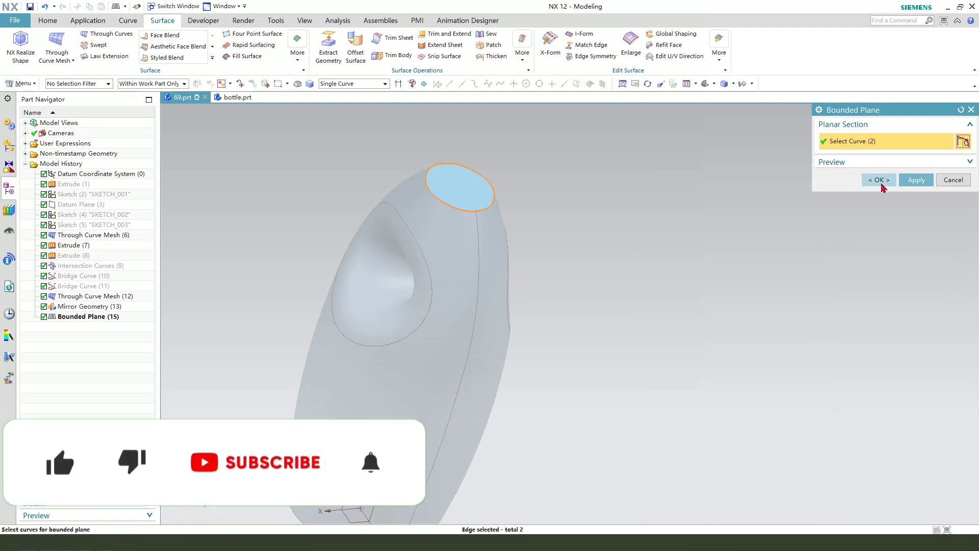
click(878, 180)
middle_drag(536, 170, 490, 113)
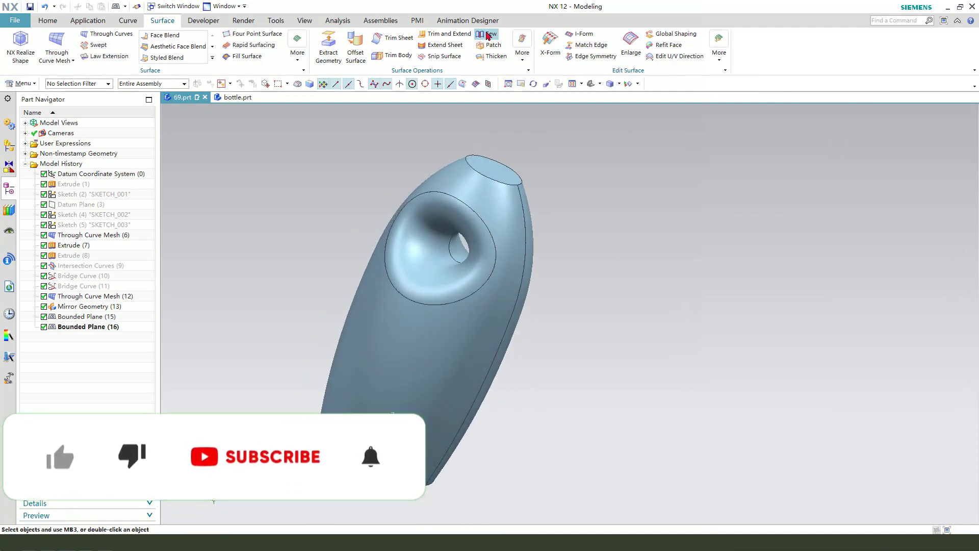
Sew the bottle body target with all remaining sheets as tools.
click(488, 36)
click(466, 180)
scroll(311, 140, down, 2)
middle_drag(311, 140, 318, 157)
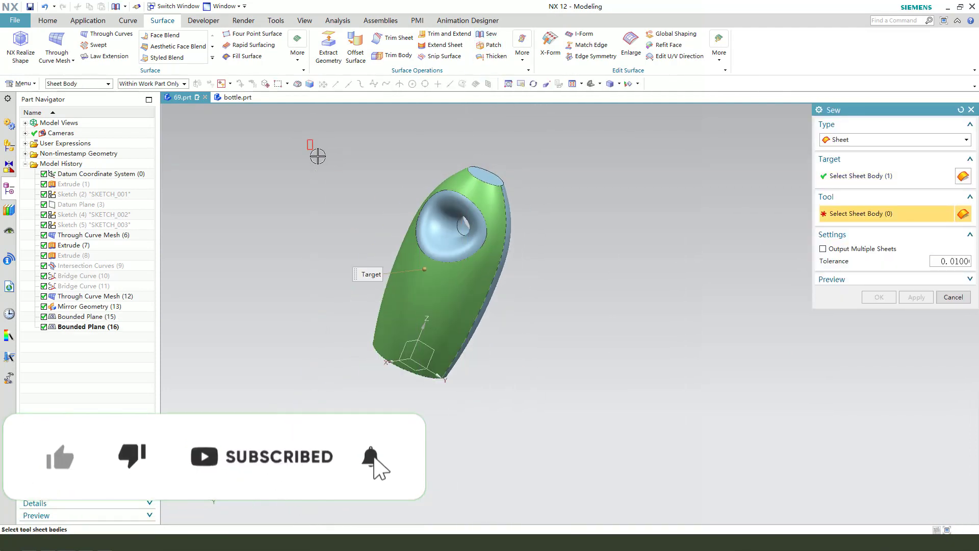
drag(317, 156, 553, 418)
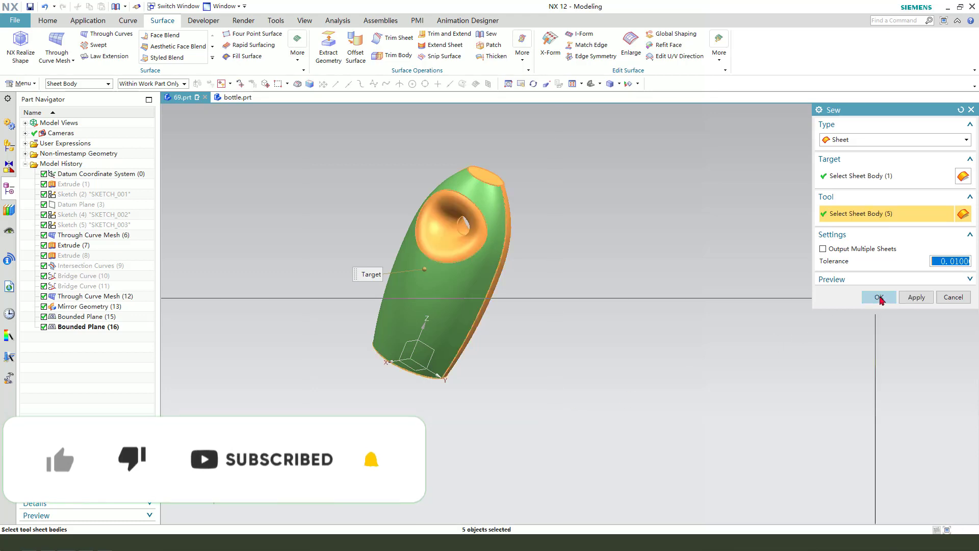
click(880, 298)
middle_drag(675, 293, 421, 476)
middle_drag(494, 289, 586, 312)
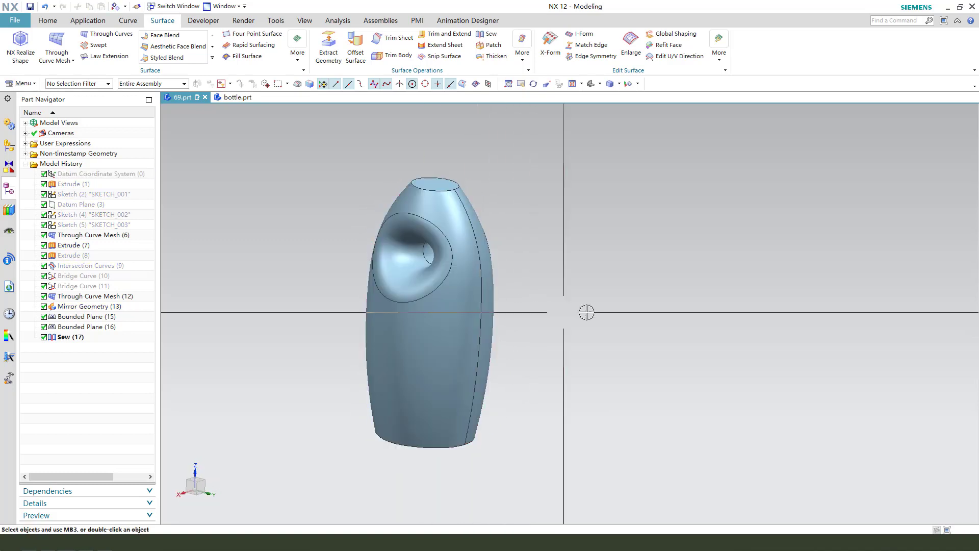
mouse_move(499, 306)
middle_down()
mouse_move(522, 263)
mouse_move(502, 316)
middle_up()
click(236, 97)
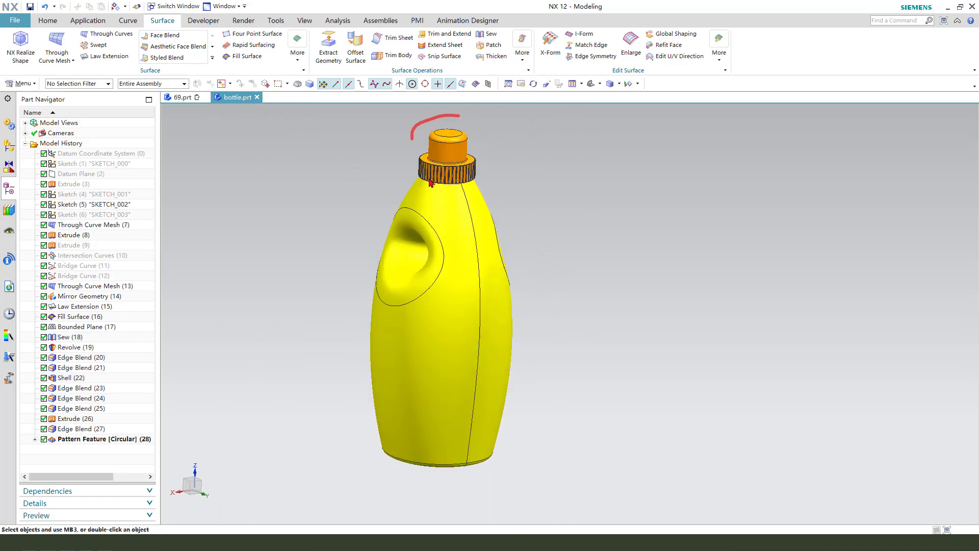
key(Escape)
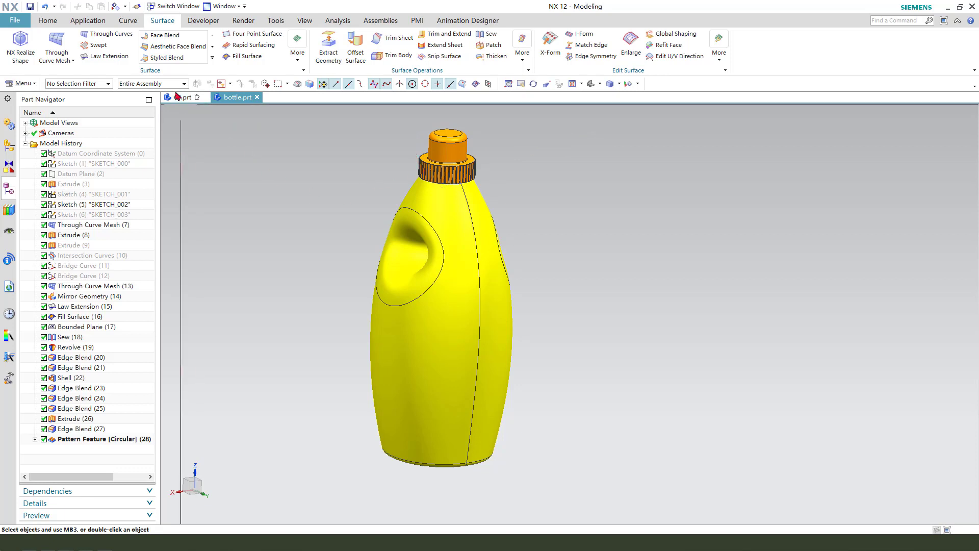
click(182, 97)
middle_drag(376, 188, 455, 245)
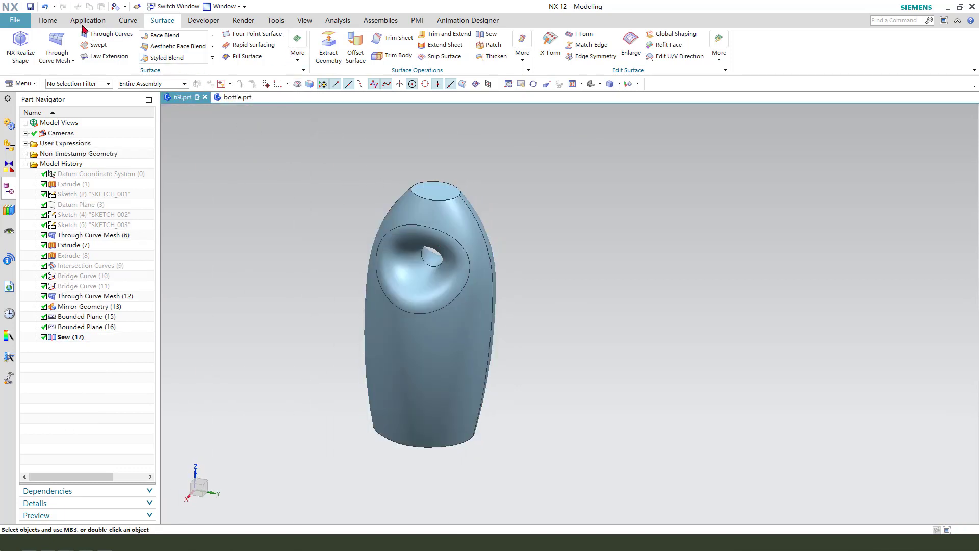
Shell the bottle to 1.2 mm thickness, removing the top face.
click(47, 21)
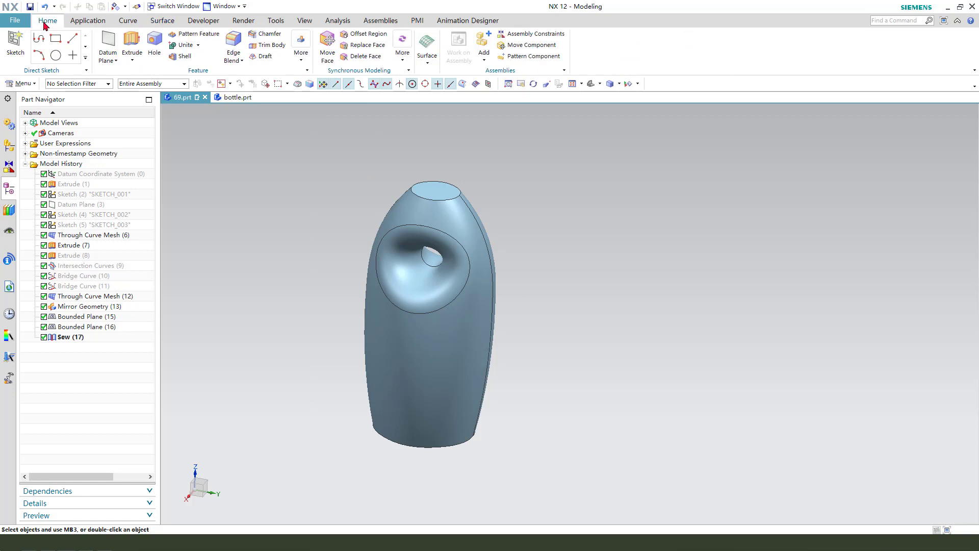
click(174, 56)
scroll(430, 192, up, 2)
click(434, 191)
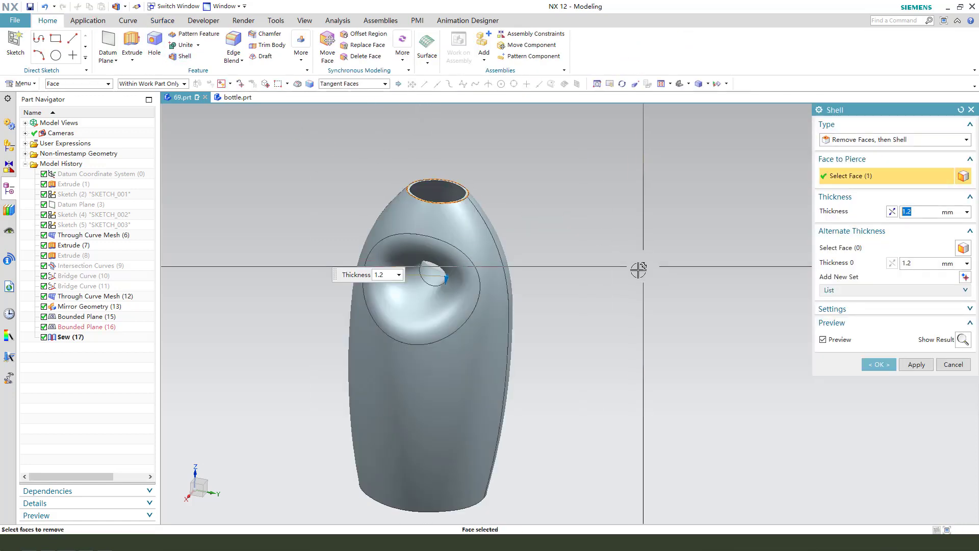
middle_drag(638, 271, 597, 279)
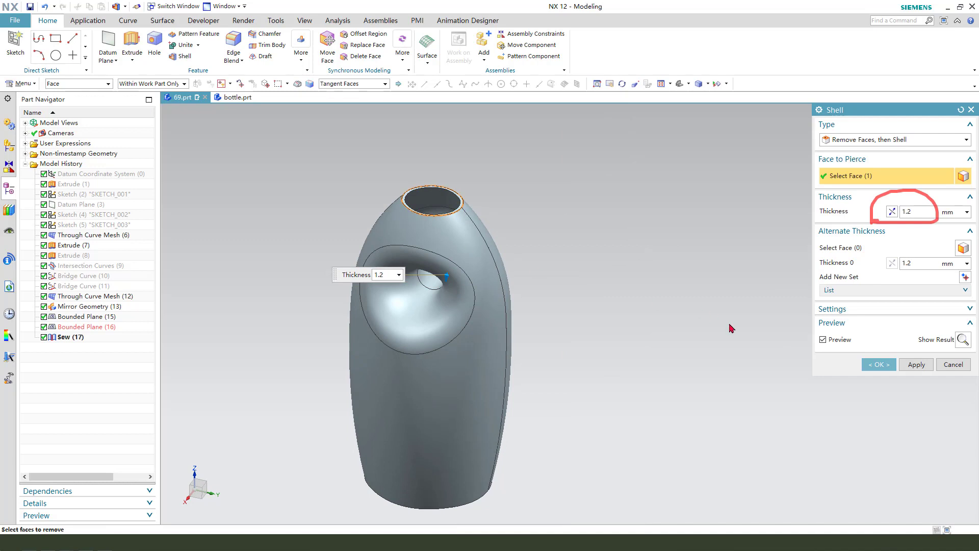
click(886, 365)
middle_drag(518, 317, 468, 247)
scroll(428, 245, down, 2)
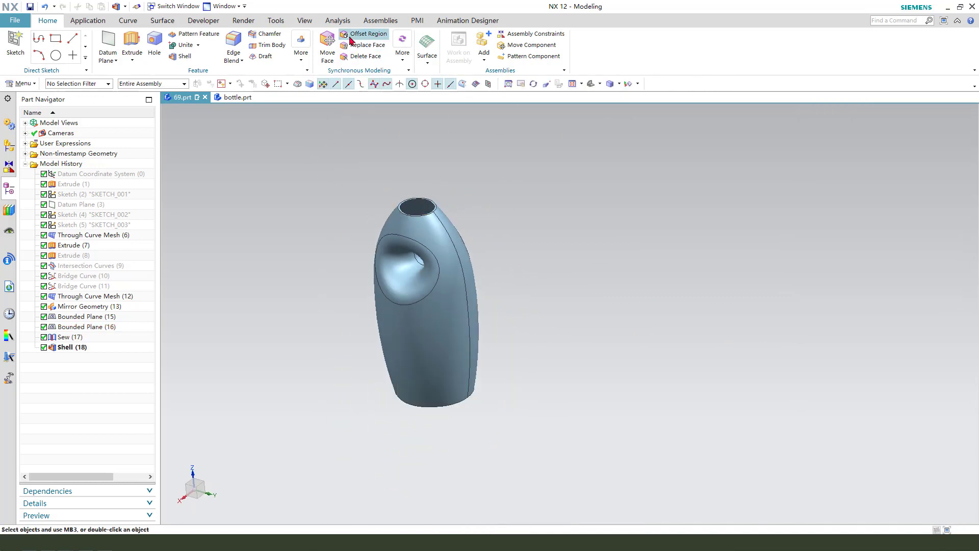
Apply Clip Section on the X plane to create Section 1, exposing the thin hollow wall and funnel recess.
click(301, 23)
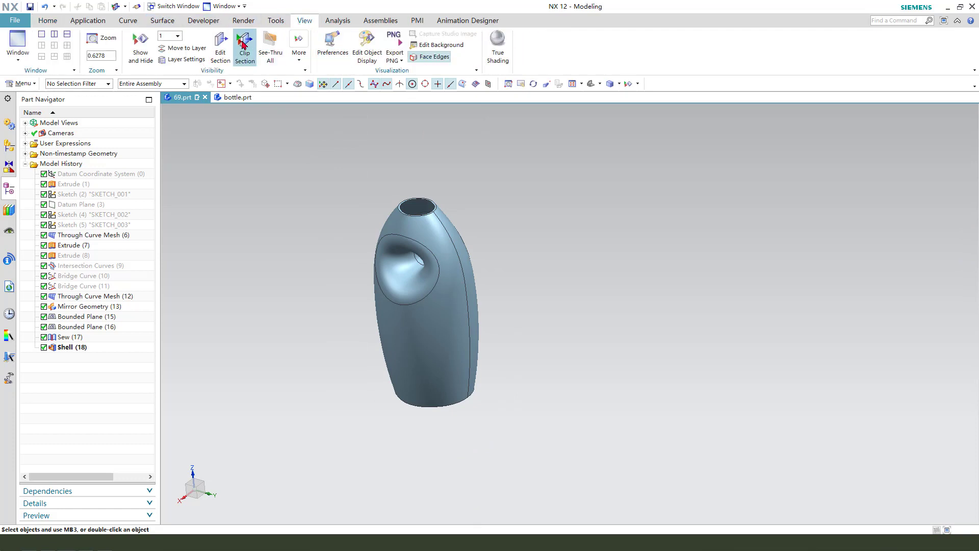
click(219, 49)
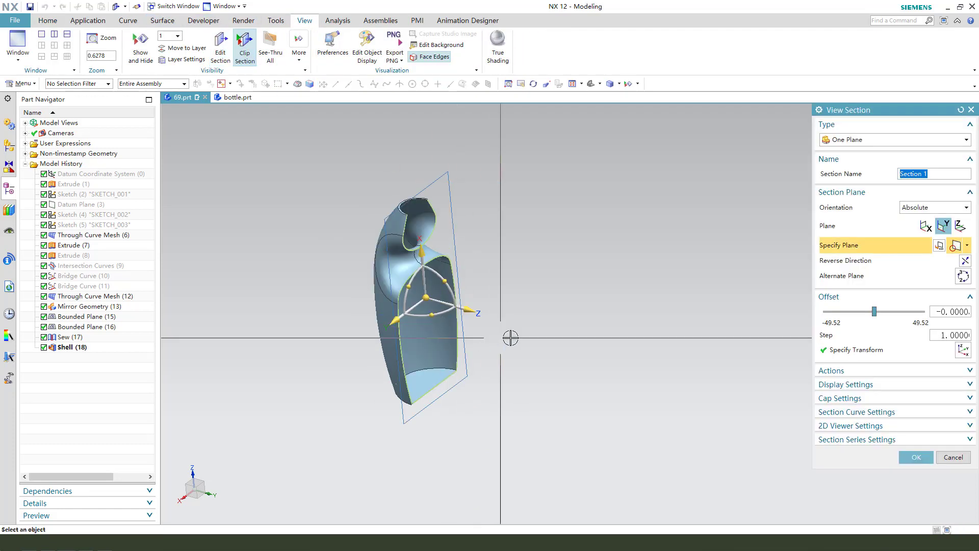
middle_drag(512, 336, 499, 326)
click(927, 227)
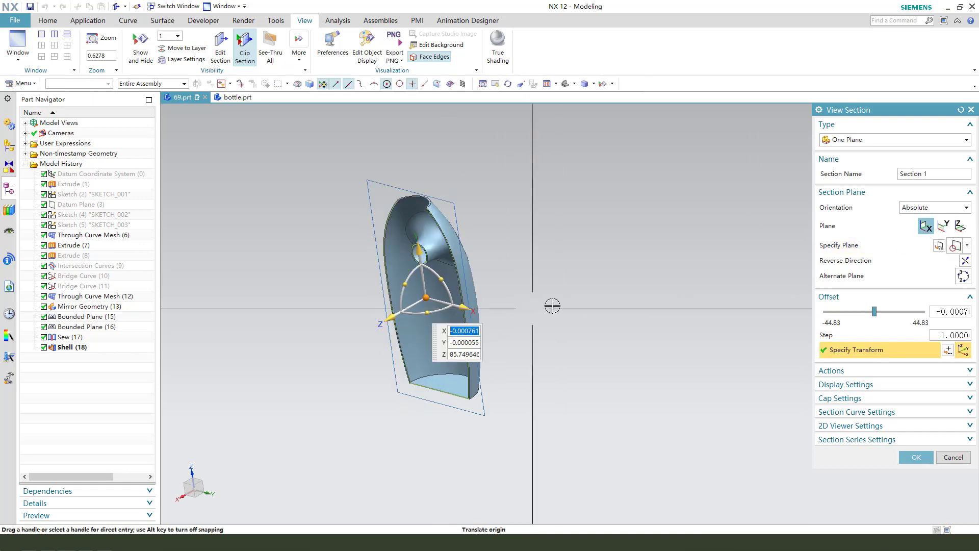
middle_drag(553, 306, 594, 273)
scroll(567, 306, up, 3)
middle_drag(567, 306, 673, 350)
click(916, 456)
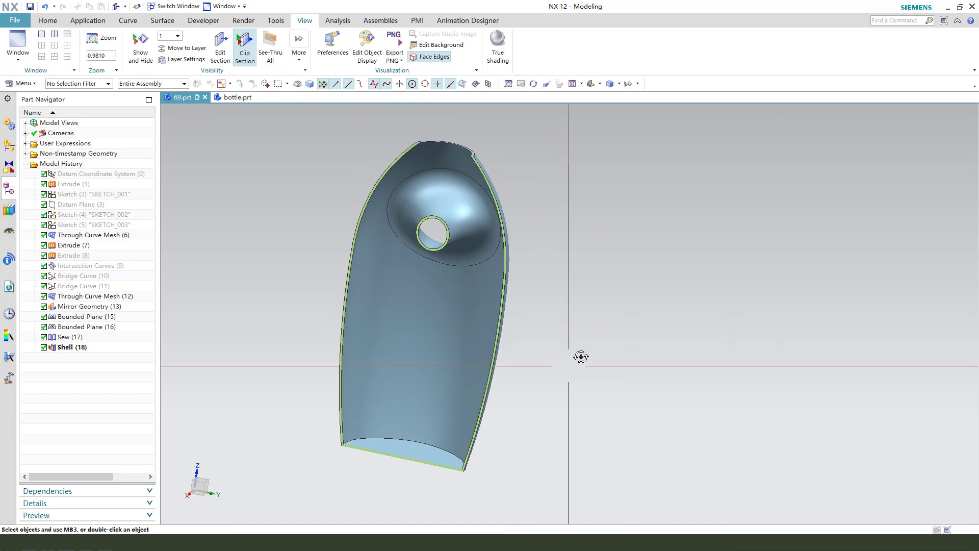